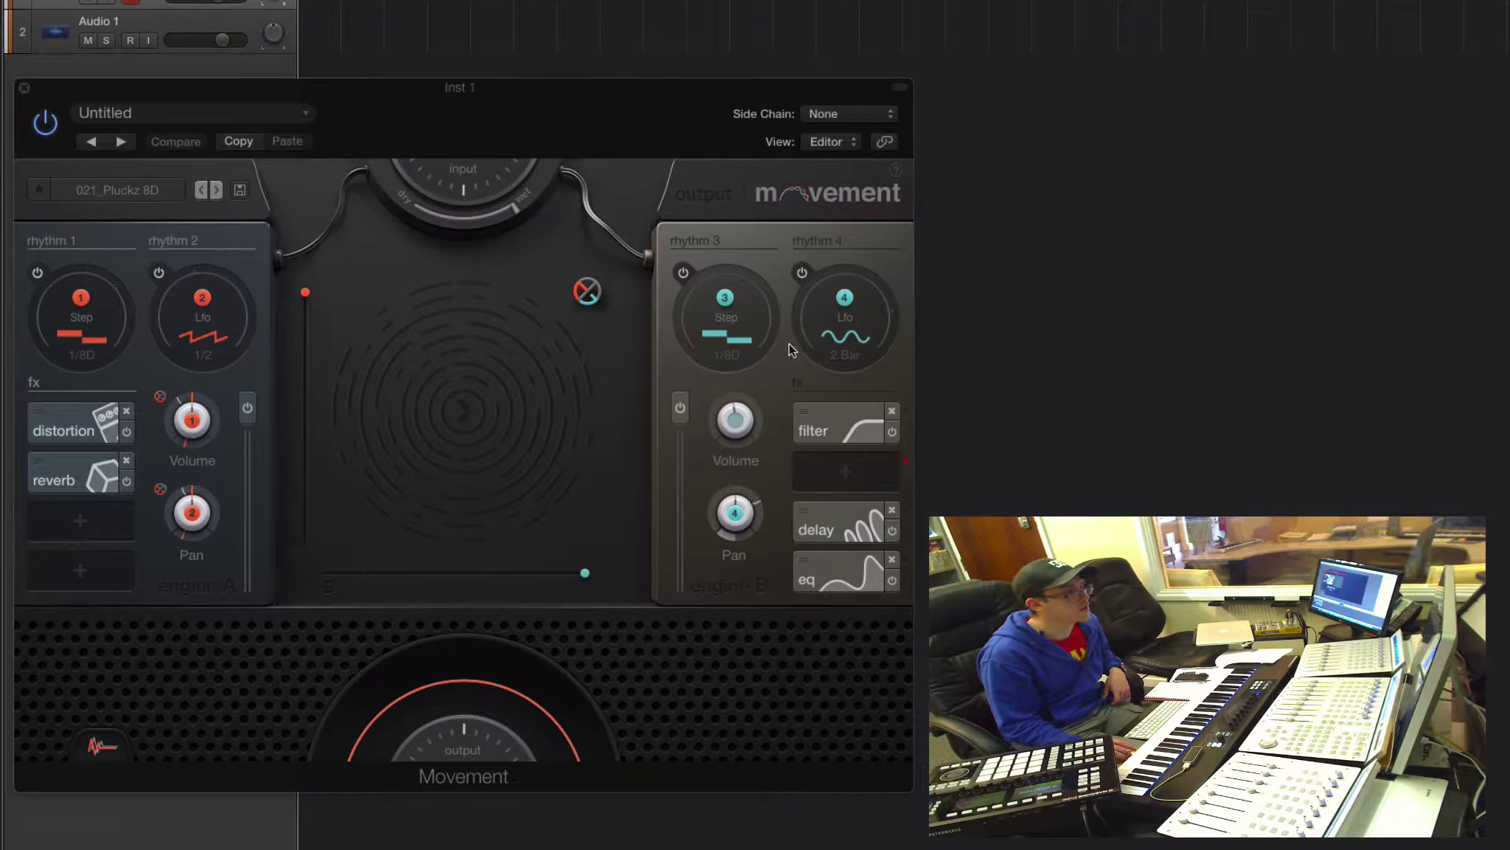
Step: Show engine B's filter, assign rhythm 3 to Resonance, then clear that Resonance modulation
left_click(834, 427)
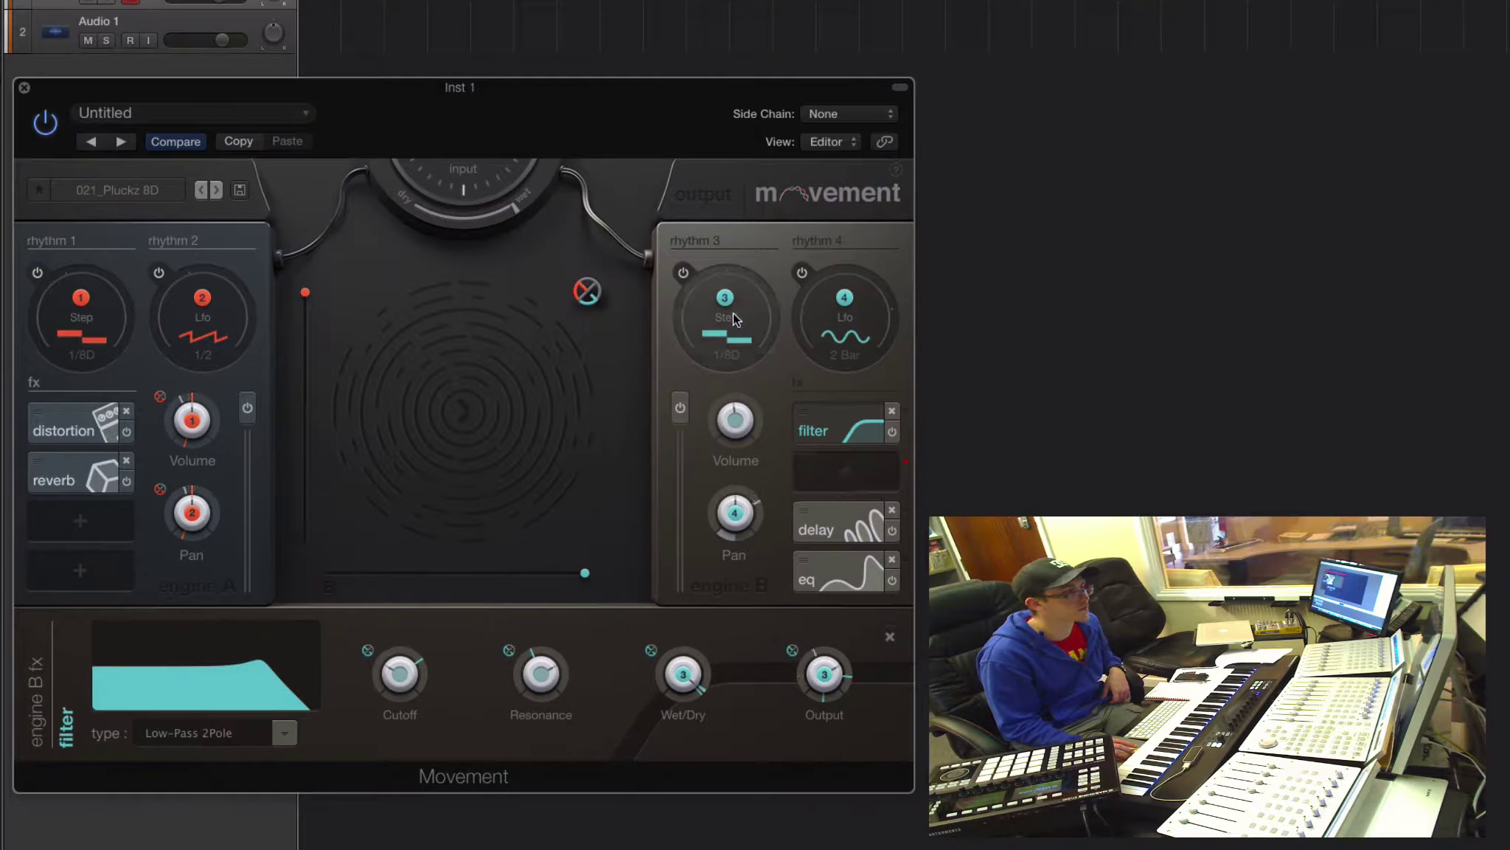
left_click_drag(728, 304, 547, 662)
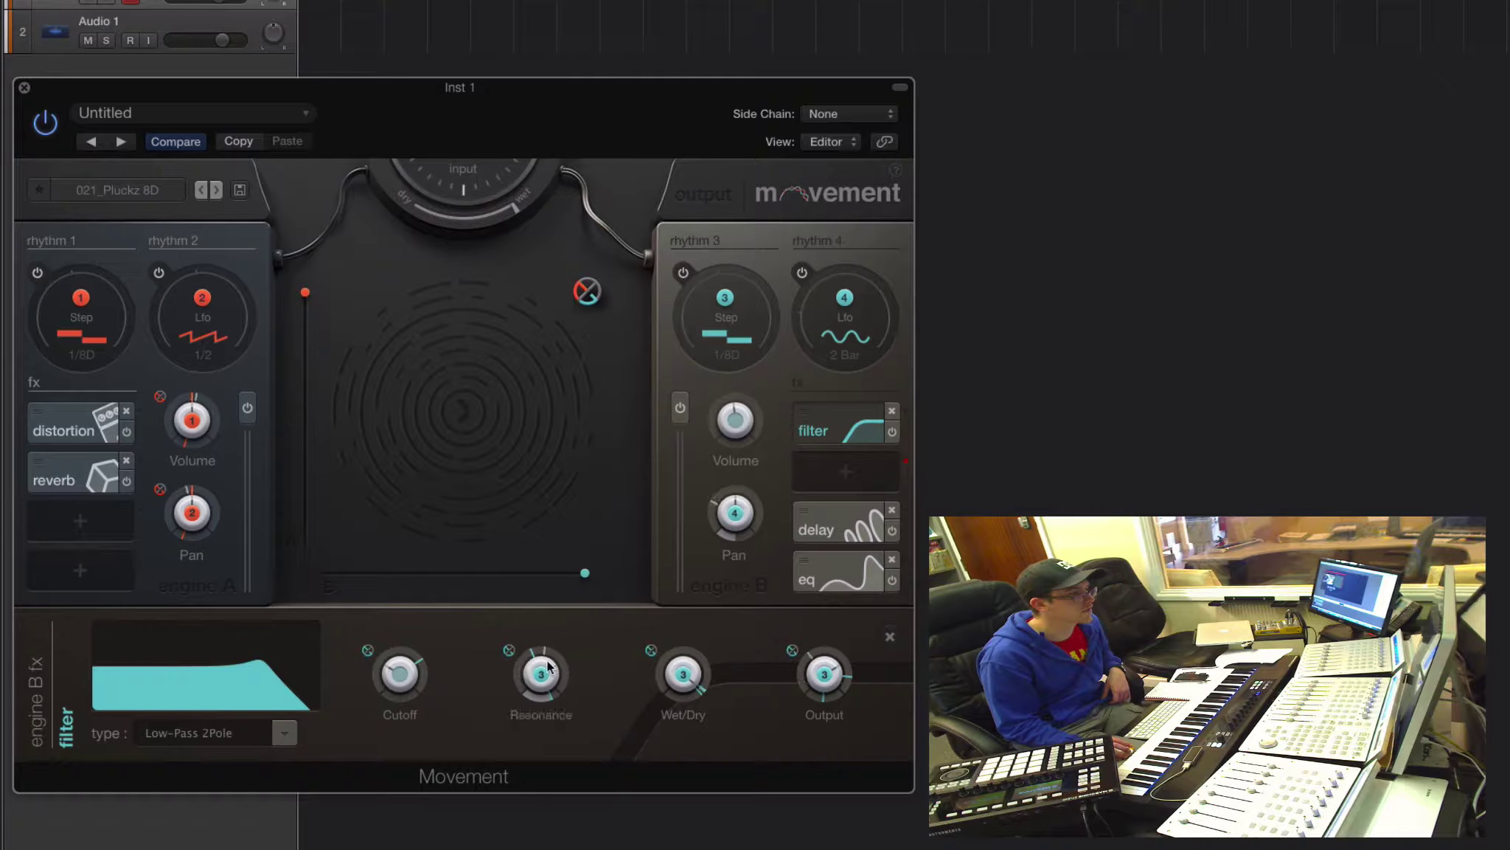
right_click(539, 677)
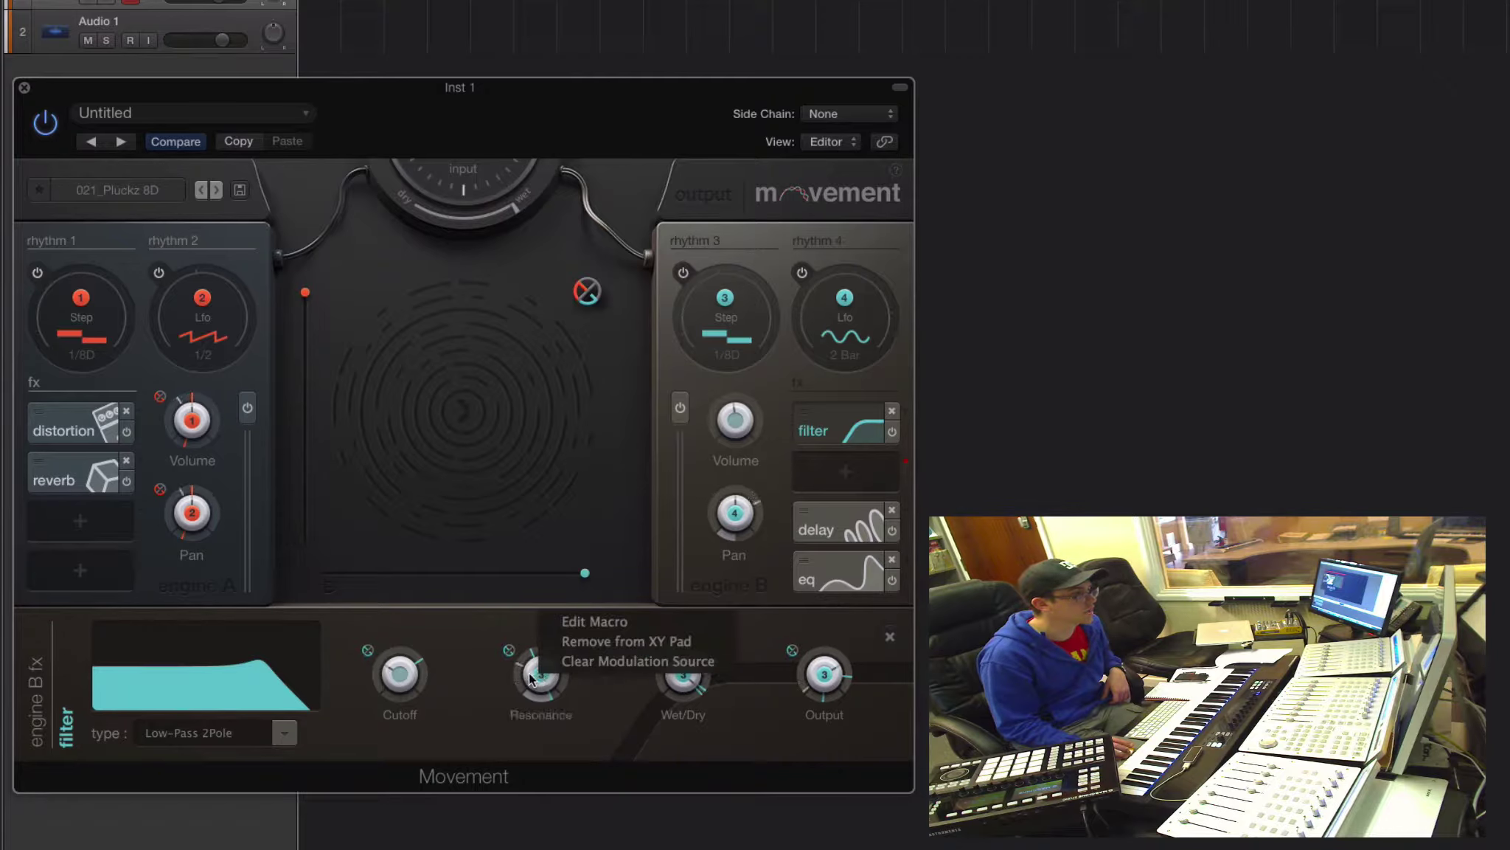
left_click(591, 661)
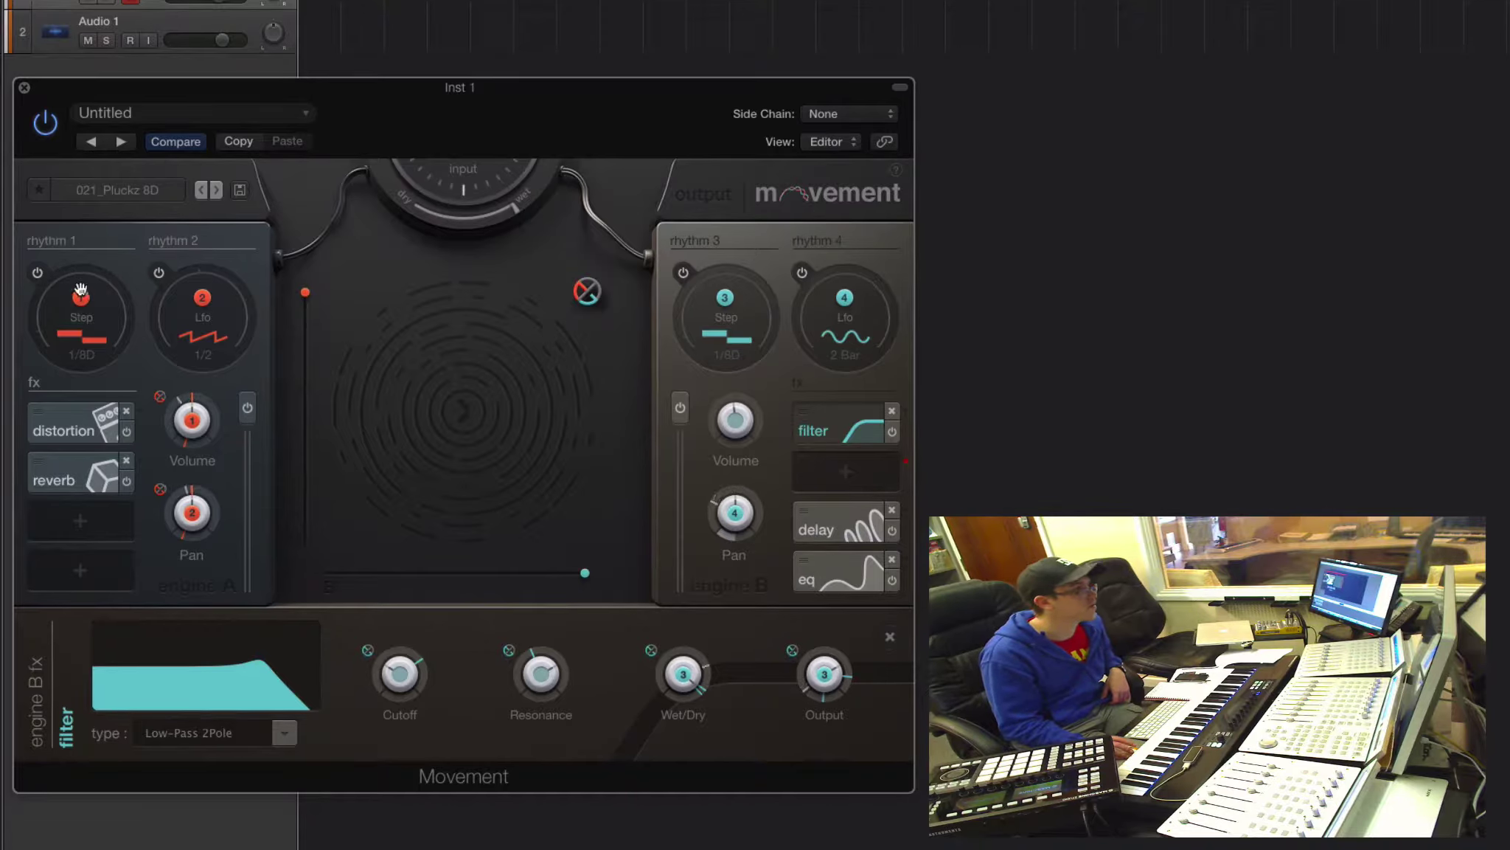
left_click_drag(82, 298, 541, 578)
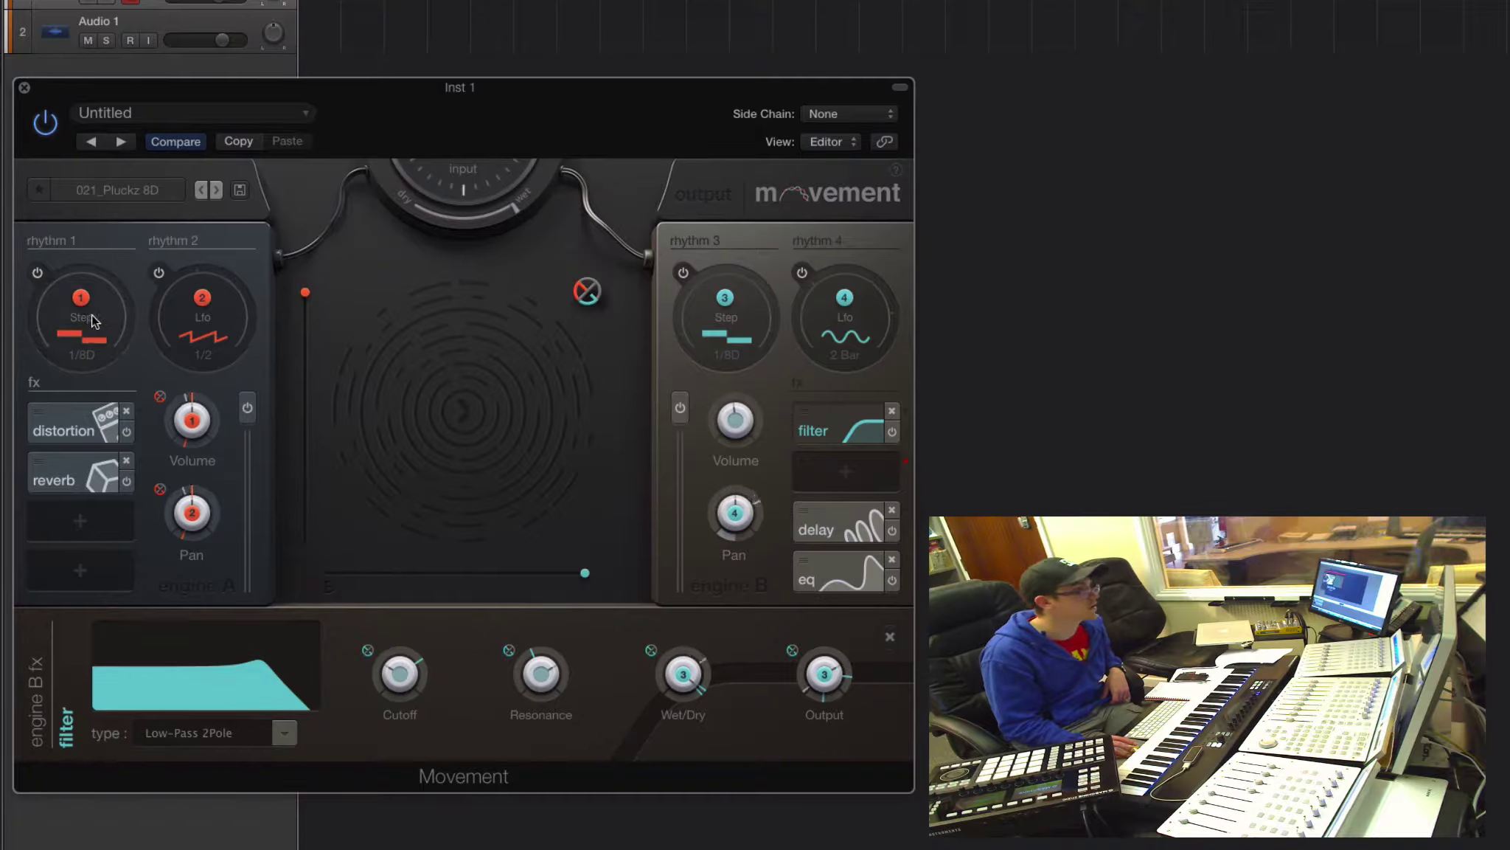
Step: Open rhythm 2's settings with engine A's distortion settings shown below
left_click(232, 323)
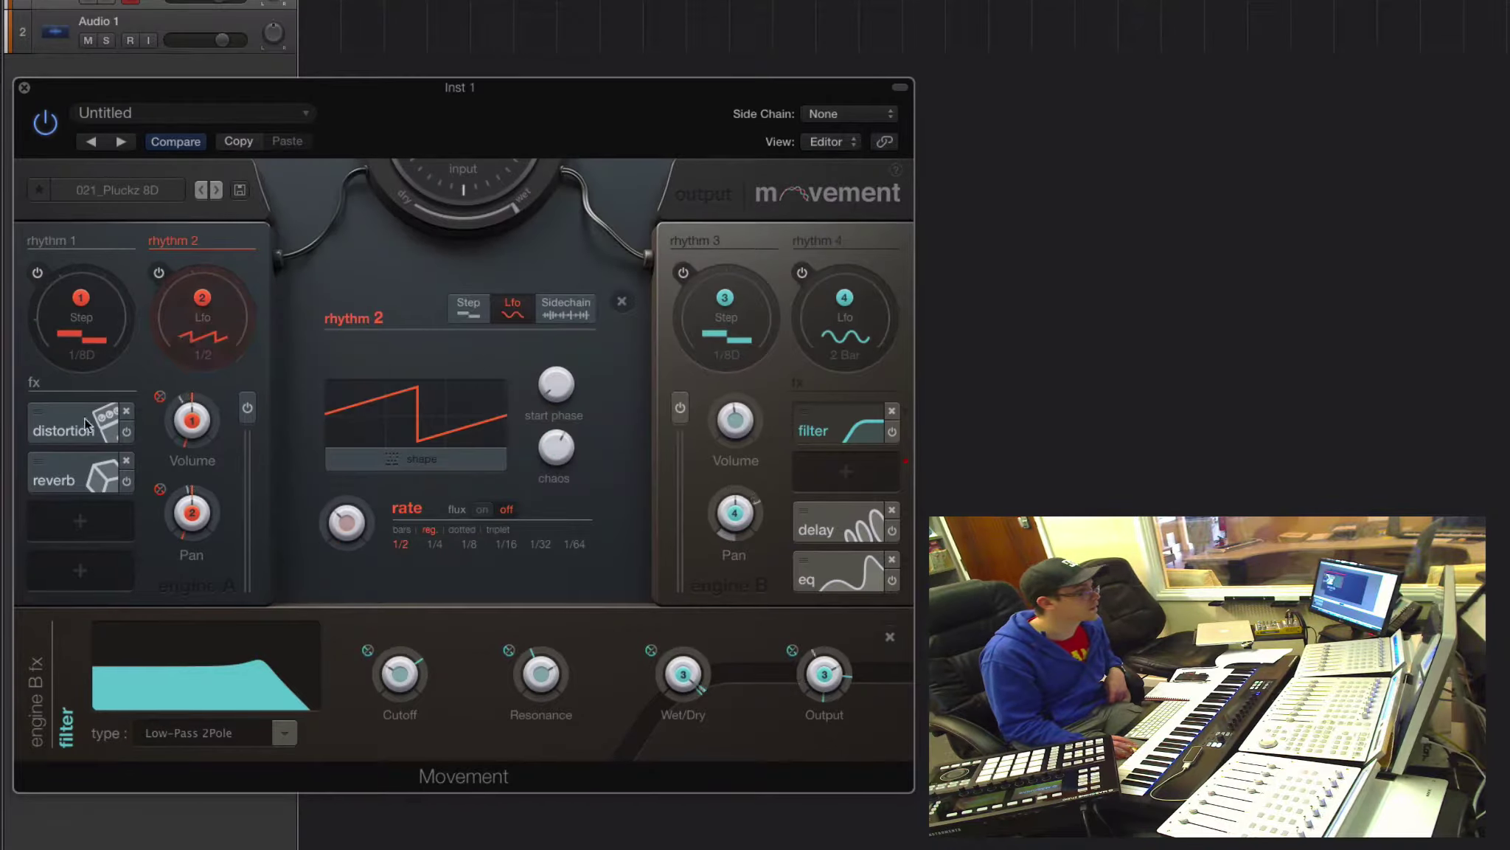
left_click(57, 414)
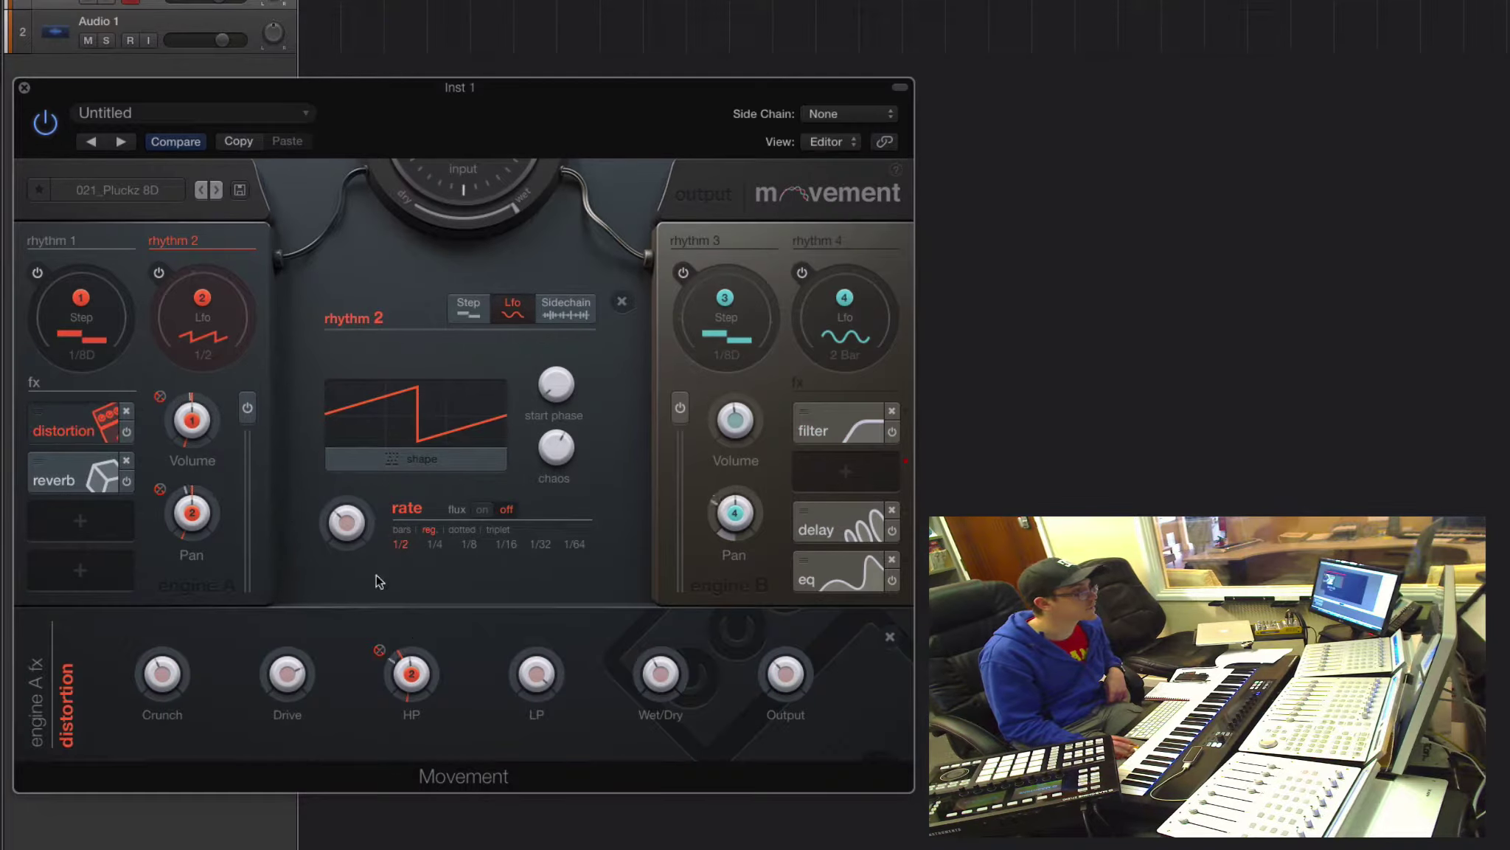
left_click(222, 315)
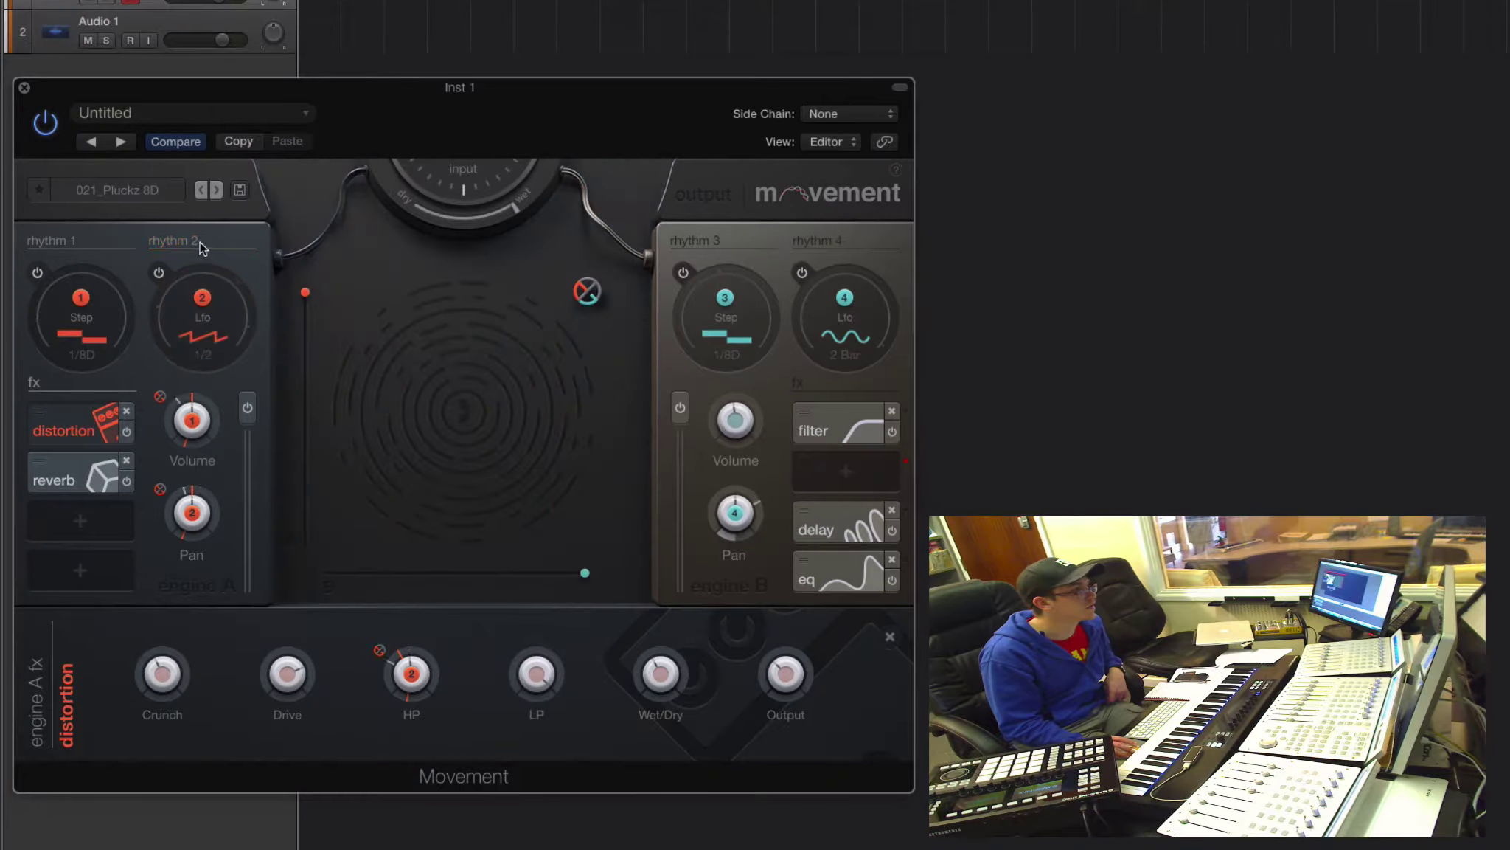
left_click(222, 314)
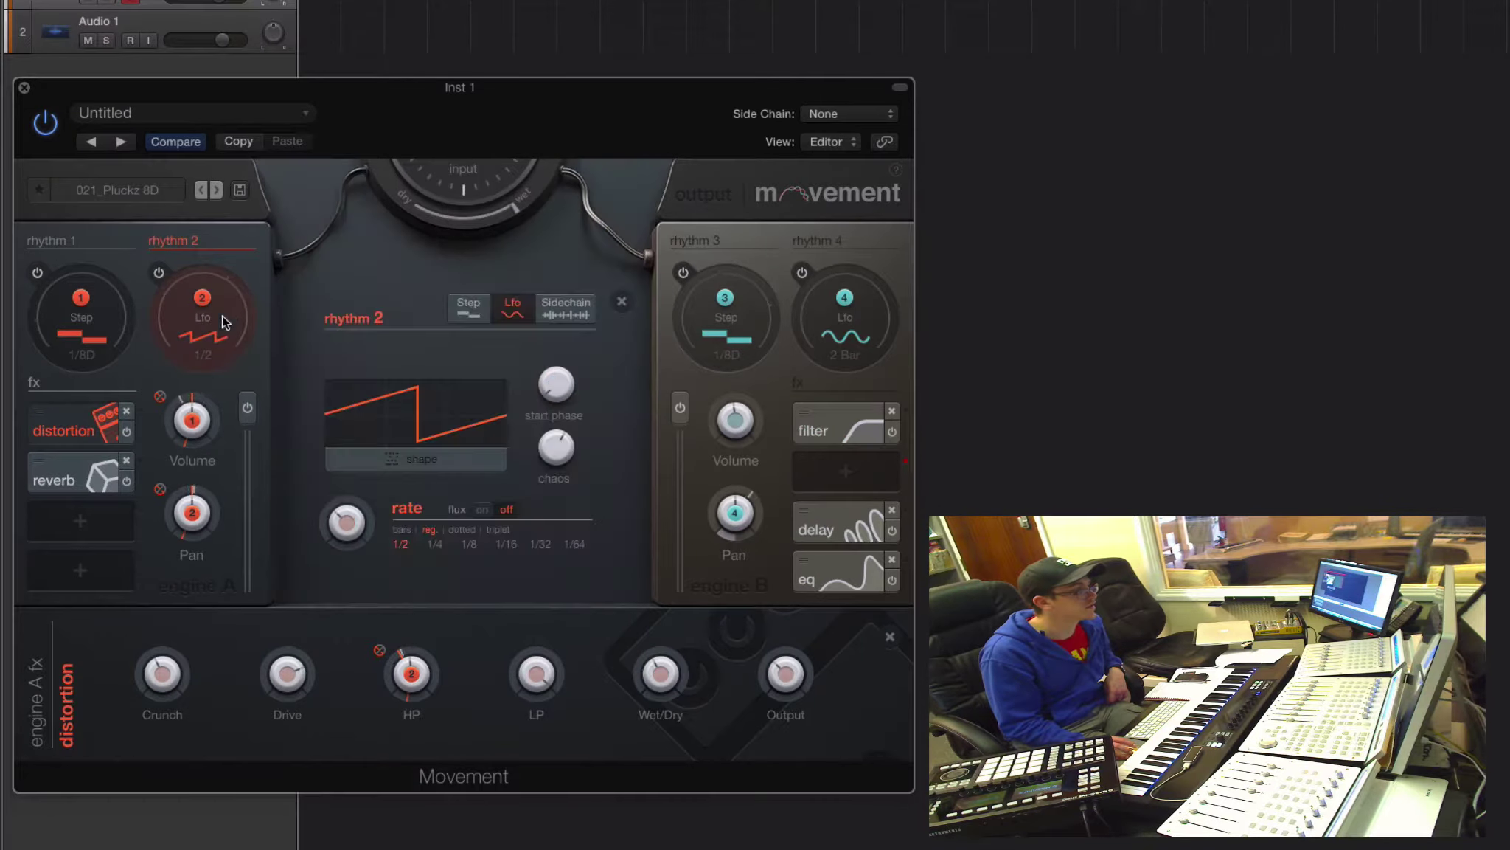
Step: Try rhythm 2 as Step, then LFO with the sawtooth shape, then switch it to Sidechain
left_click(474, 309)
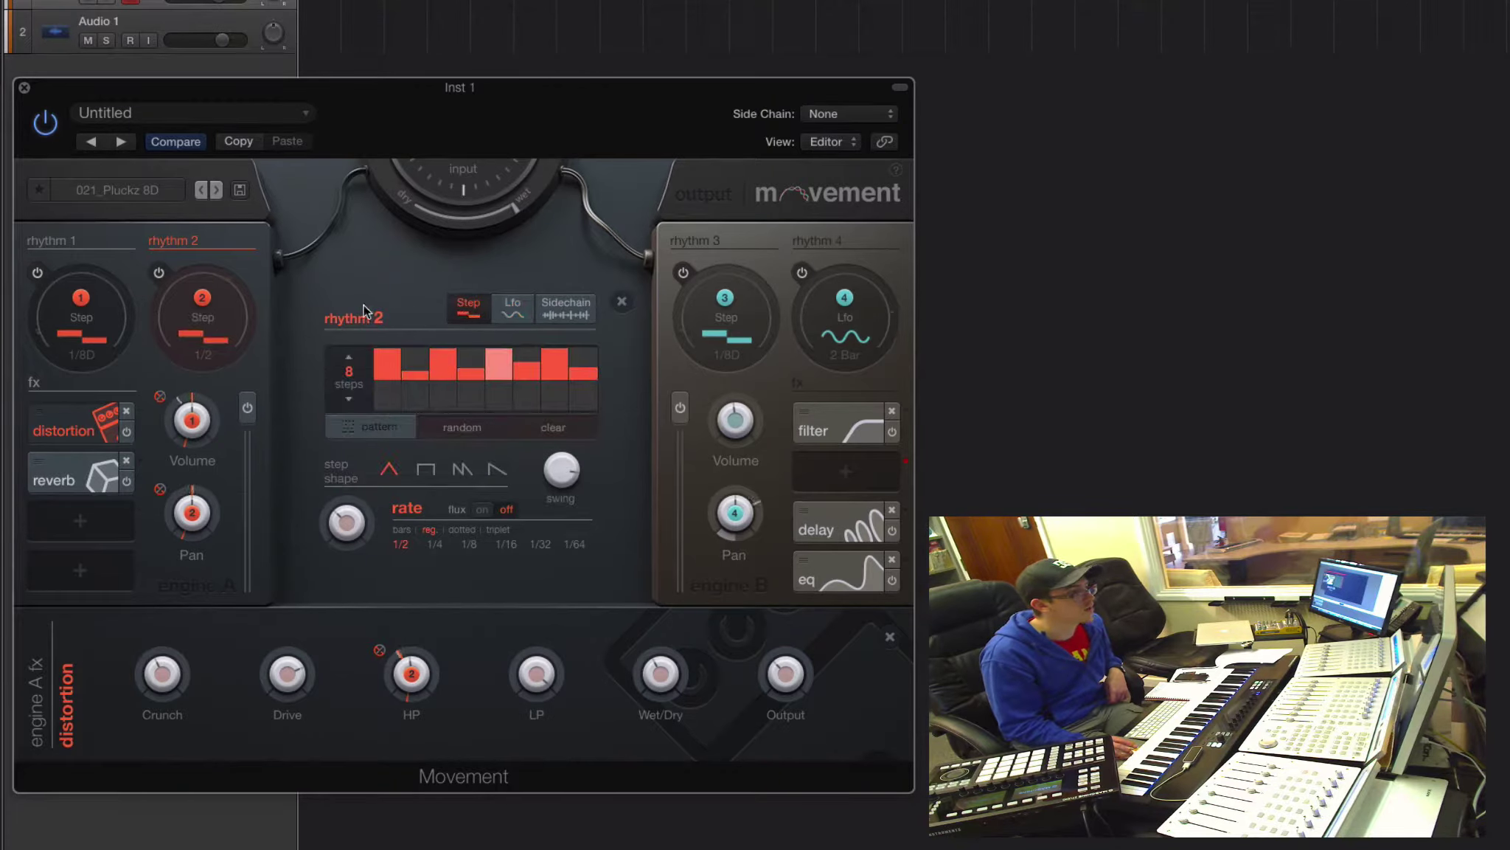
left_click(514, 308)
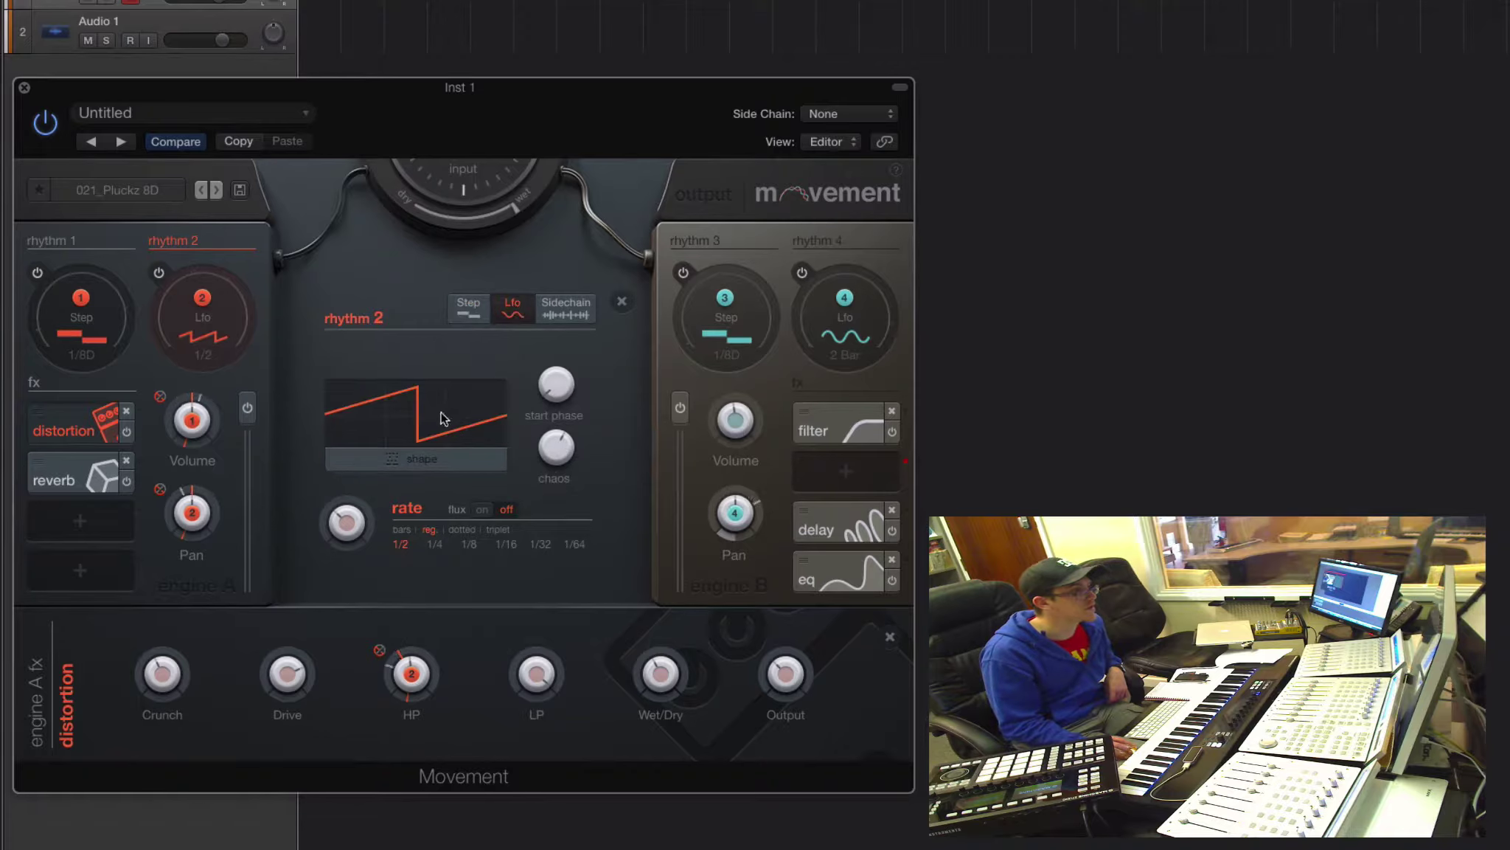
left_click(421, 453)
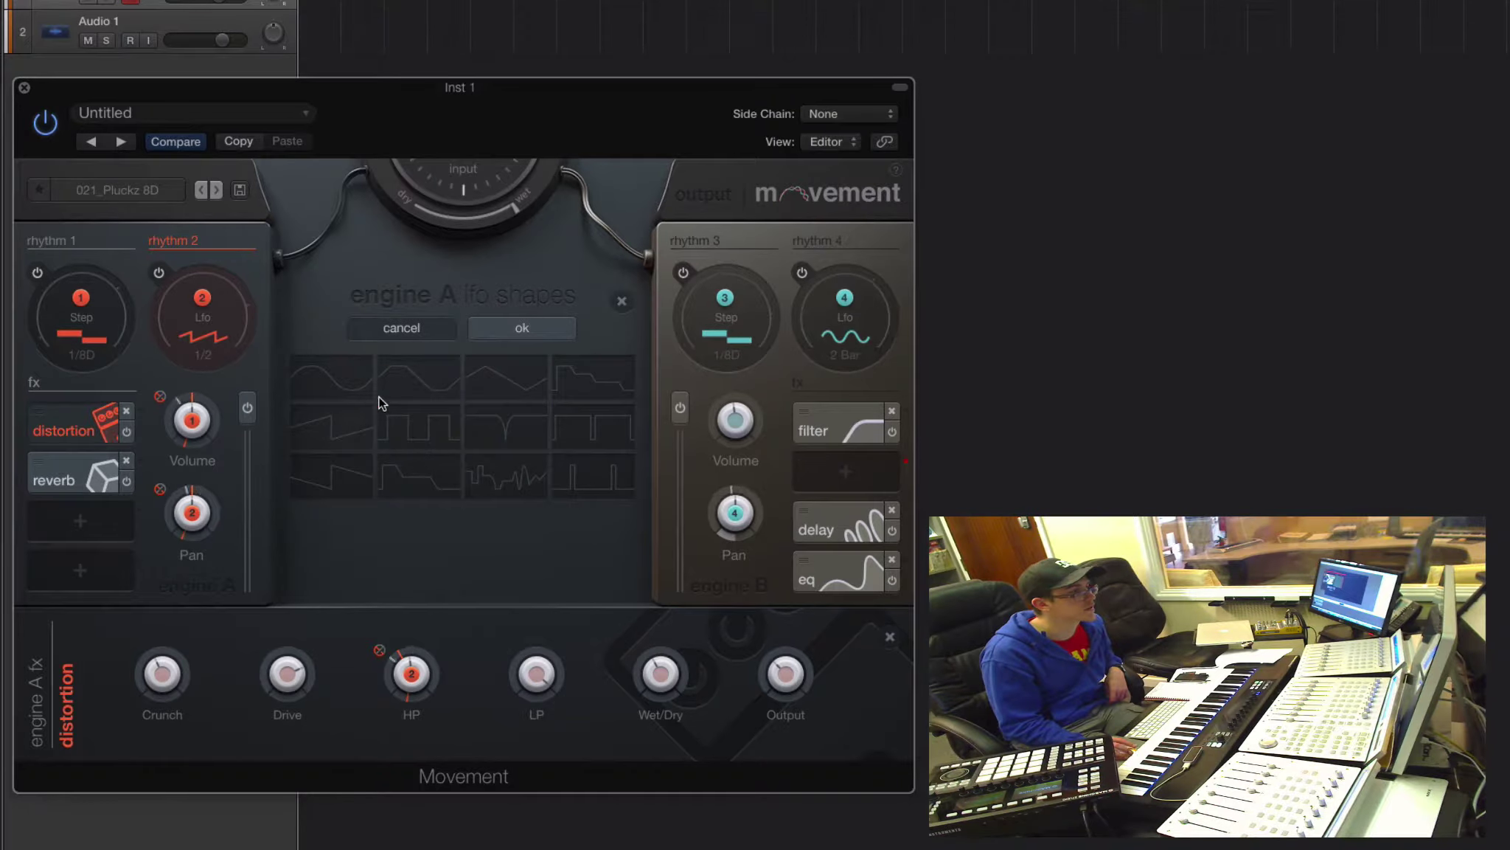
left_click(414, 330)
left_click(563, 313)
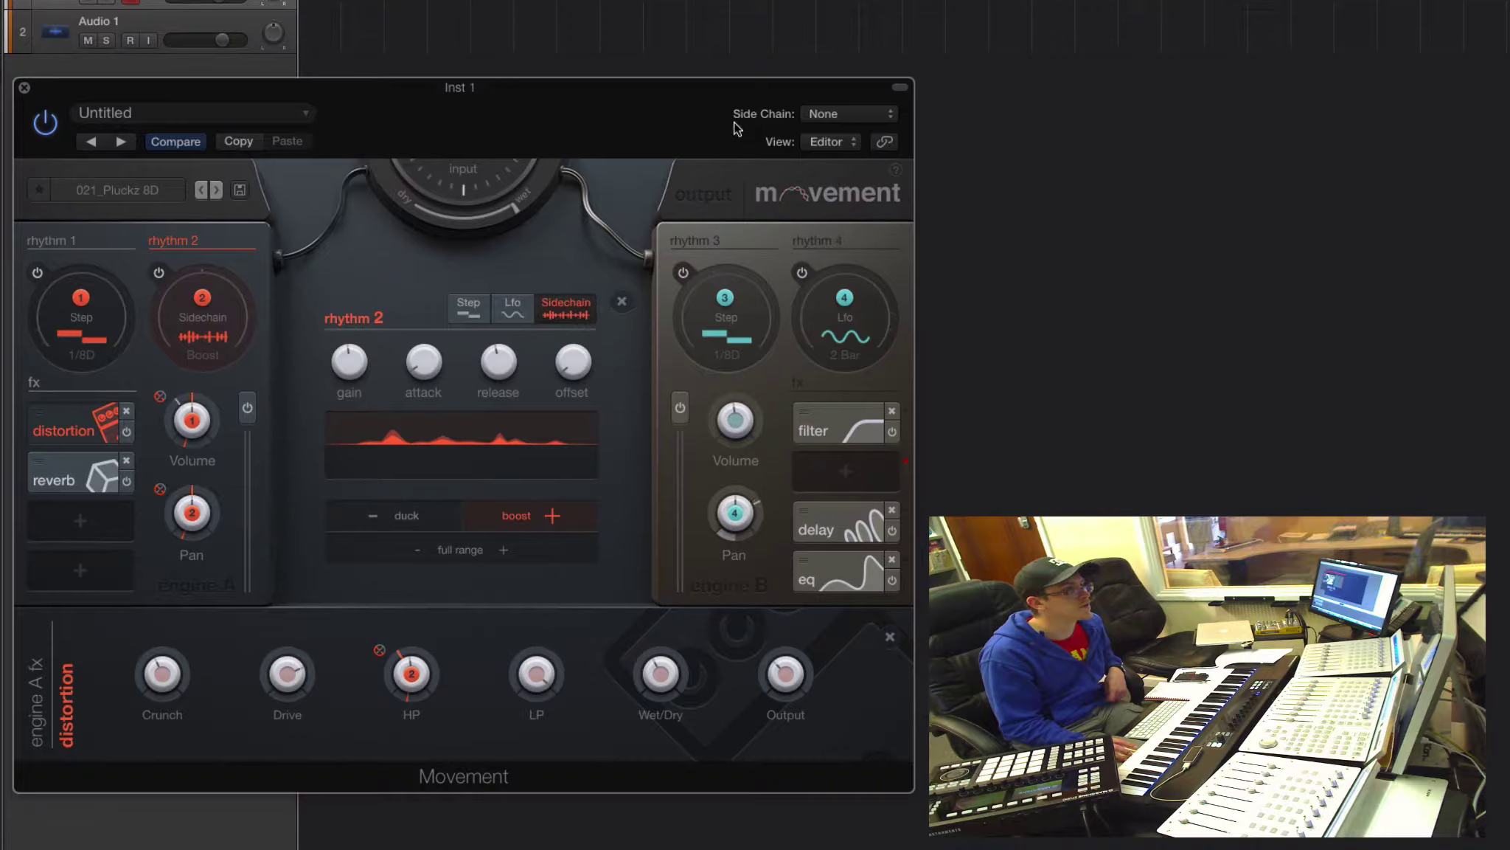
left_click(824, 114)
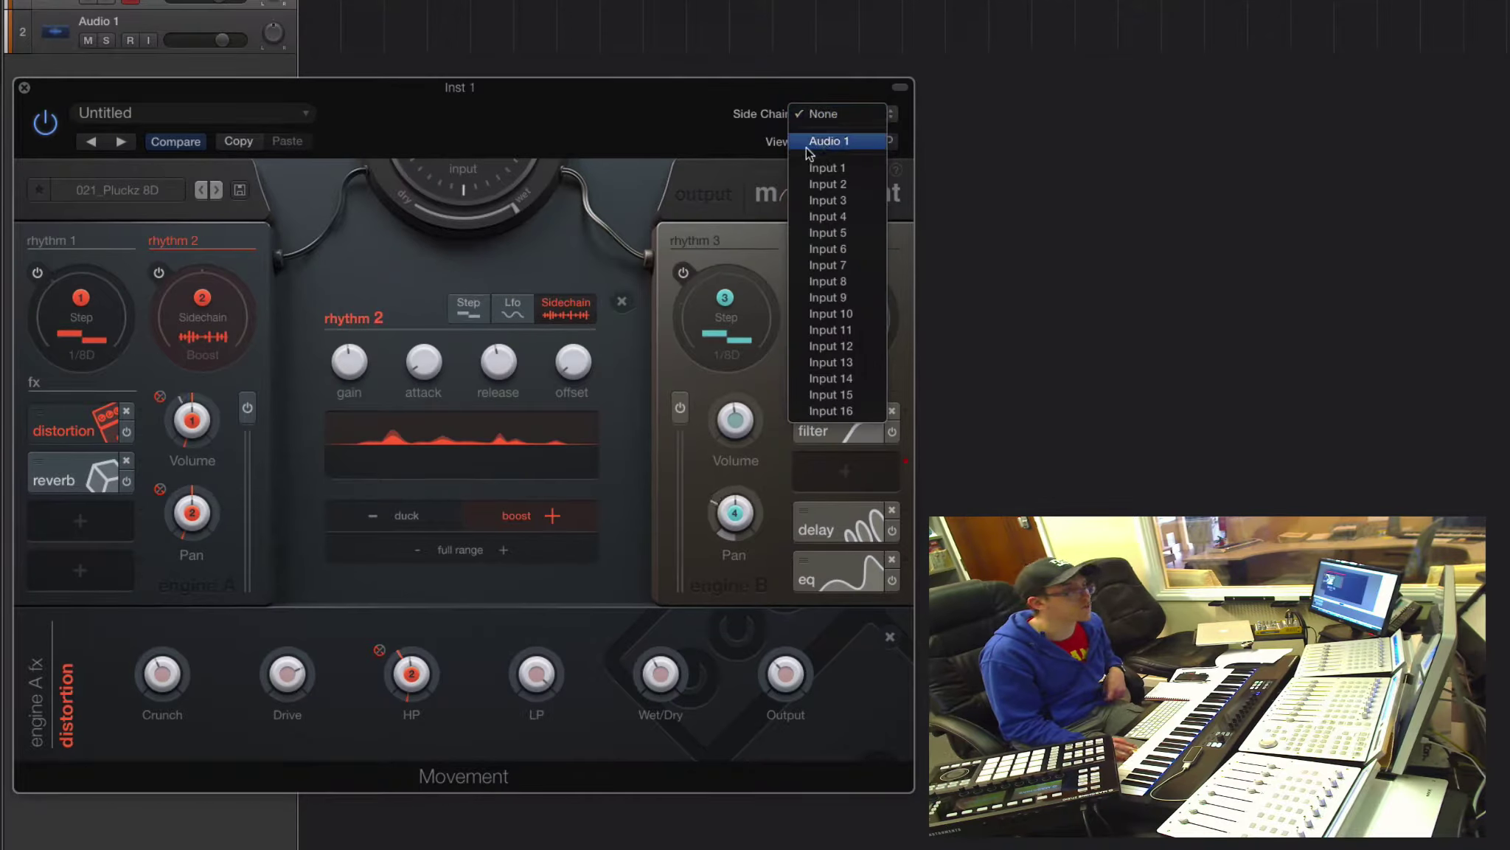
Step: Leave the plugin's sidechain source set to None
left_click(465, 321)
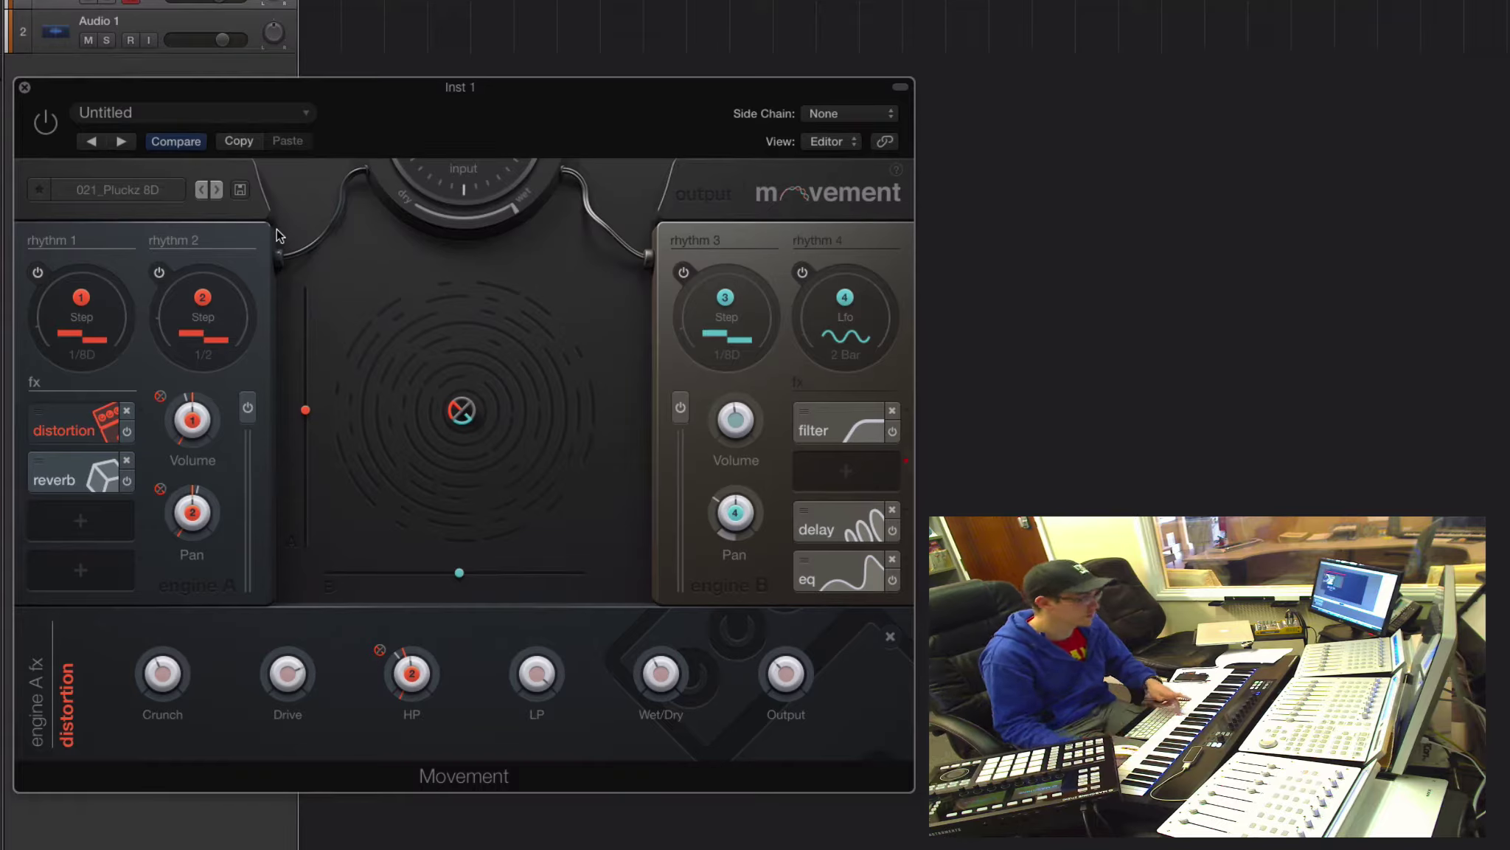
Step: Turn the plugin back on and toggle the clean tag filter in the preset browser
left_click(49, 126)
left_click(138, 193)
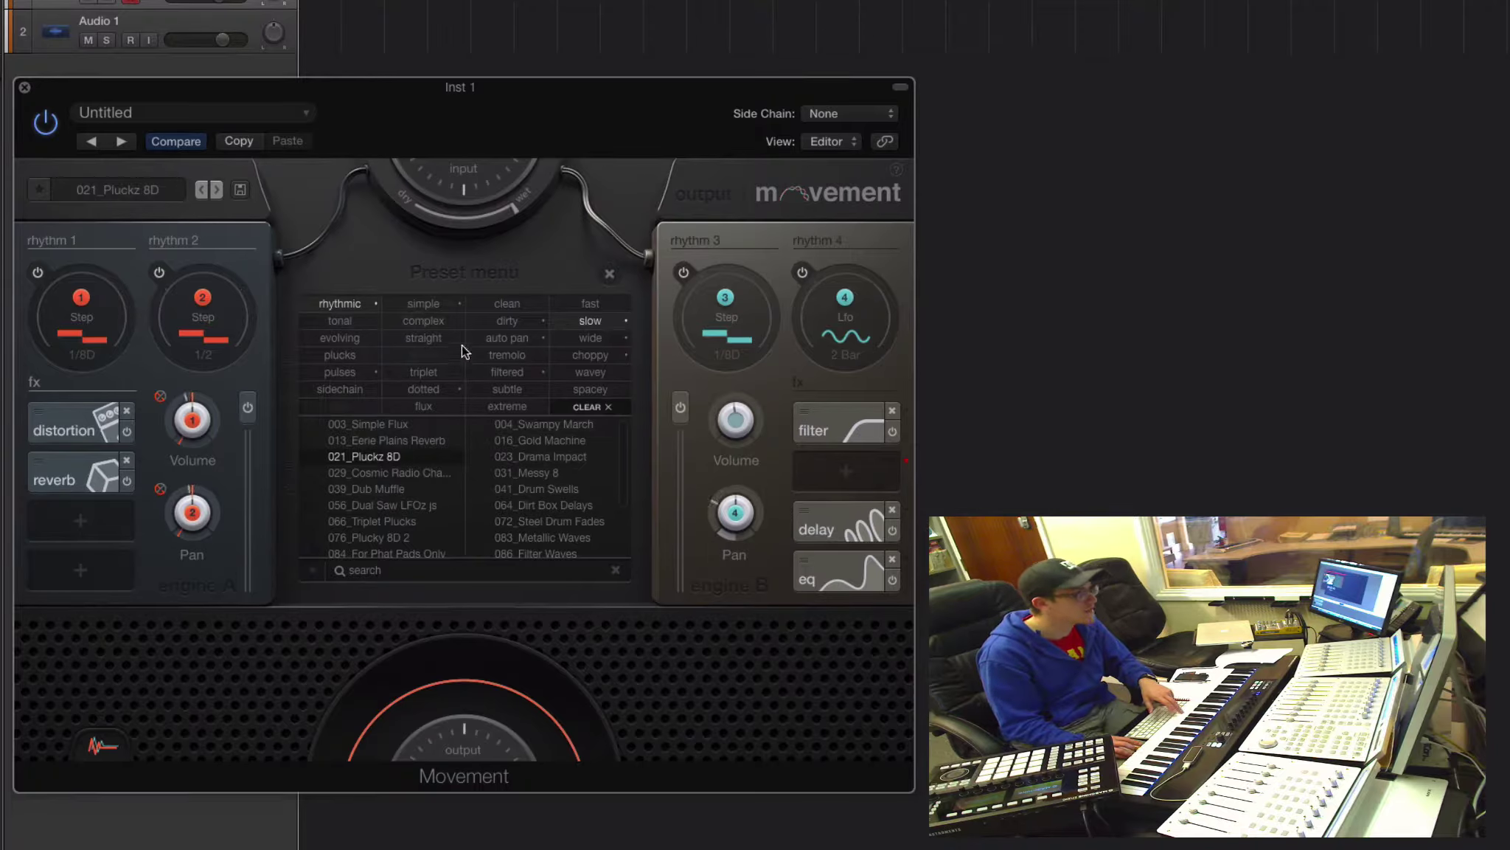
left_click(507, 303)
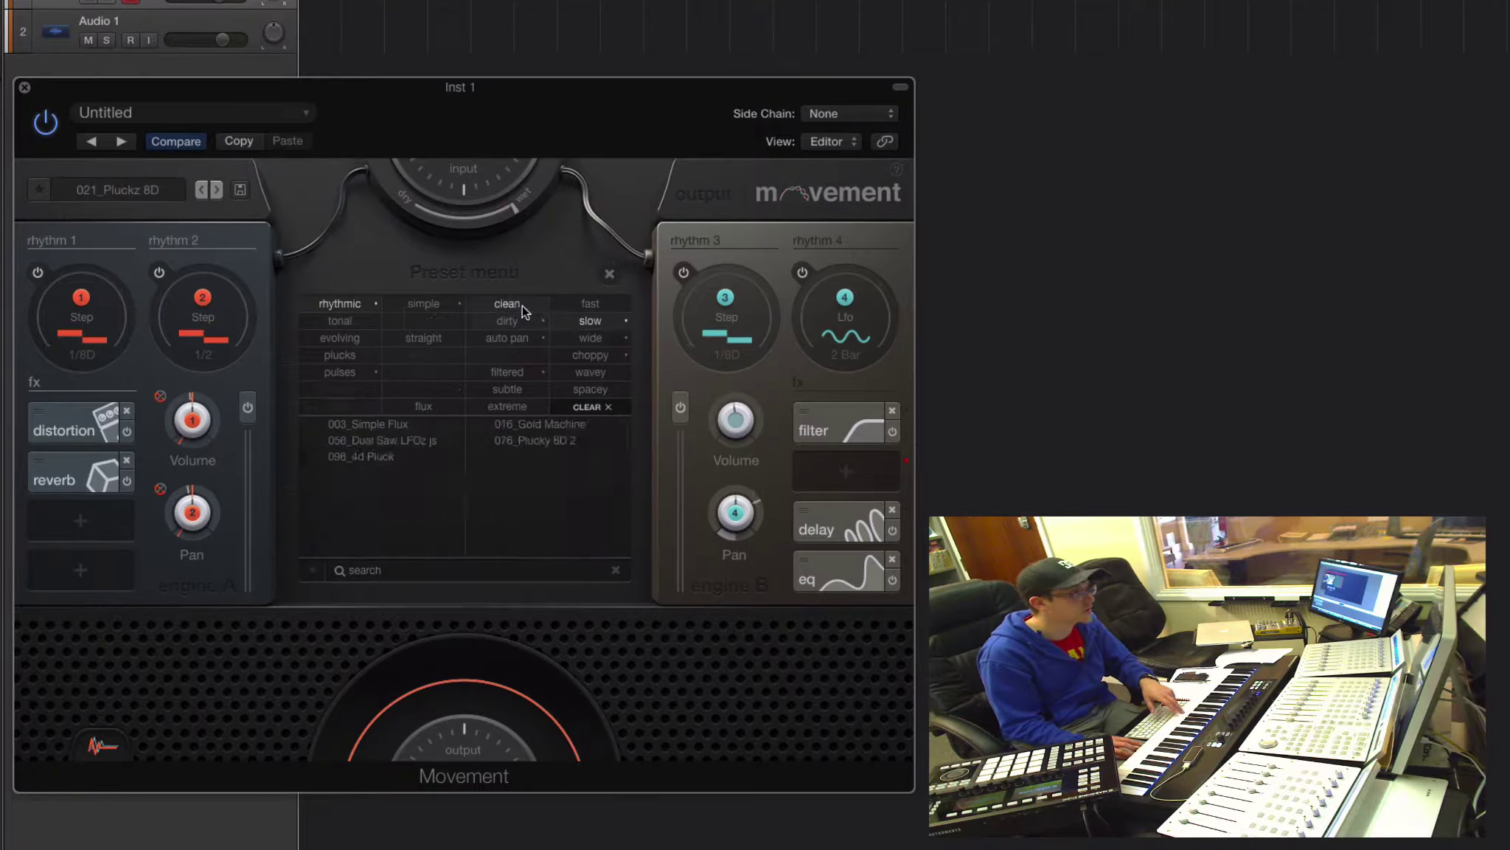
left_click(517, 304)
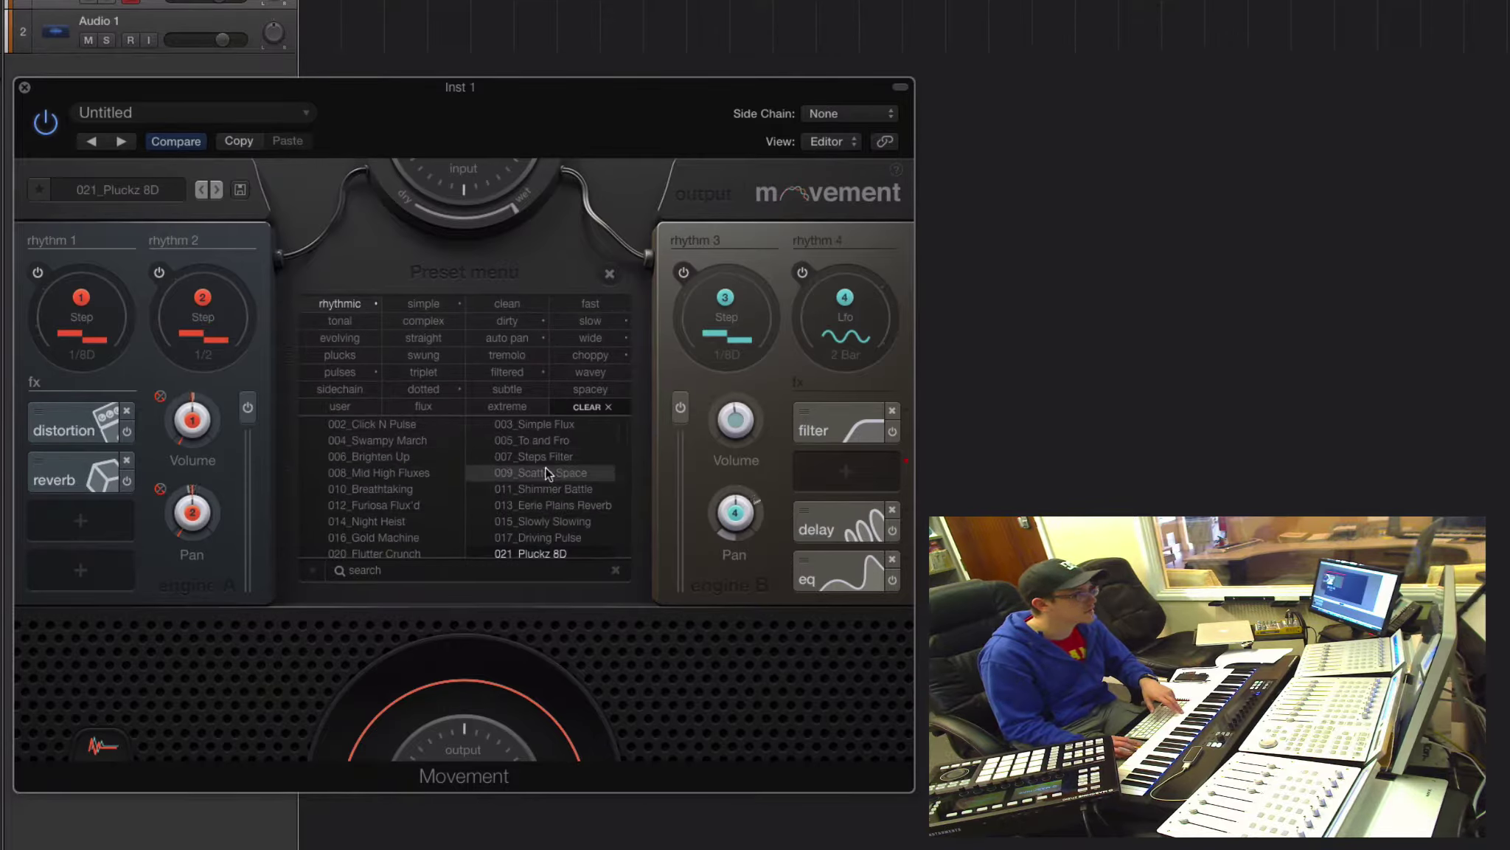
Step: Audition presets 007_Steps Filter, 006_Brighten Up, 015_Slowly Slowing and 021_Pluckz 8D, then filter by complex
left_click(551, 457)
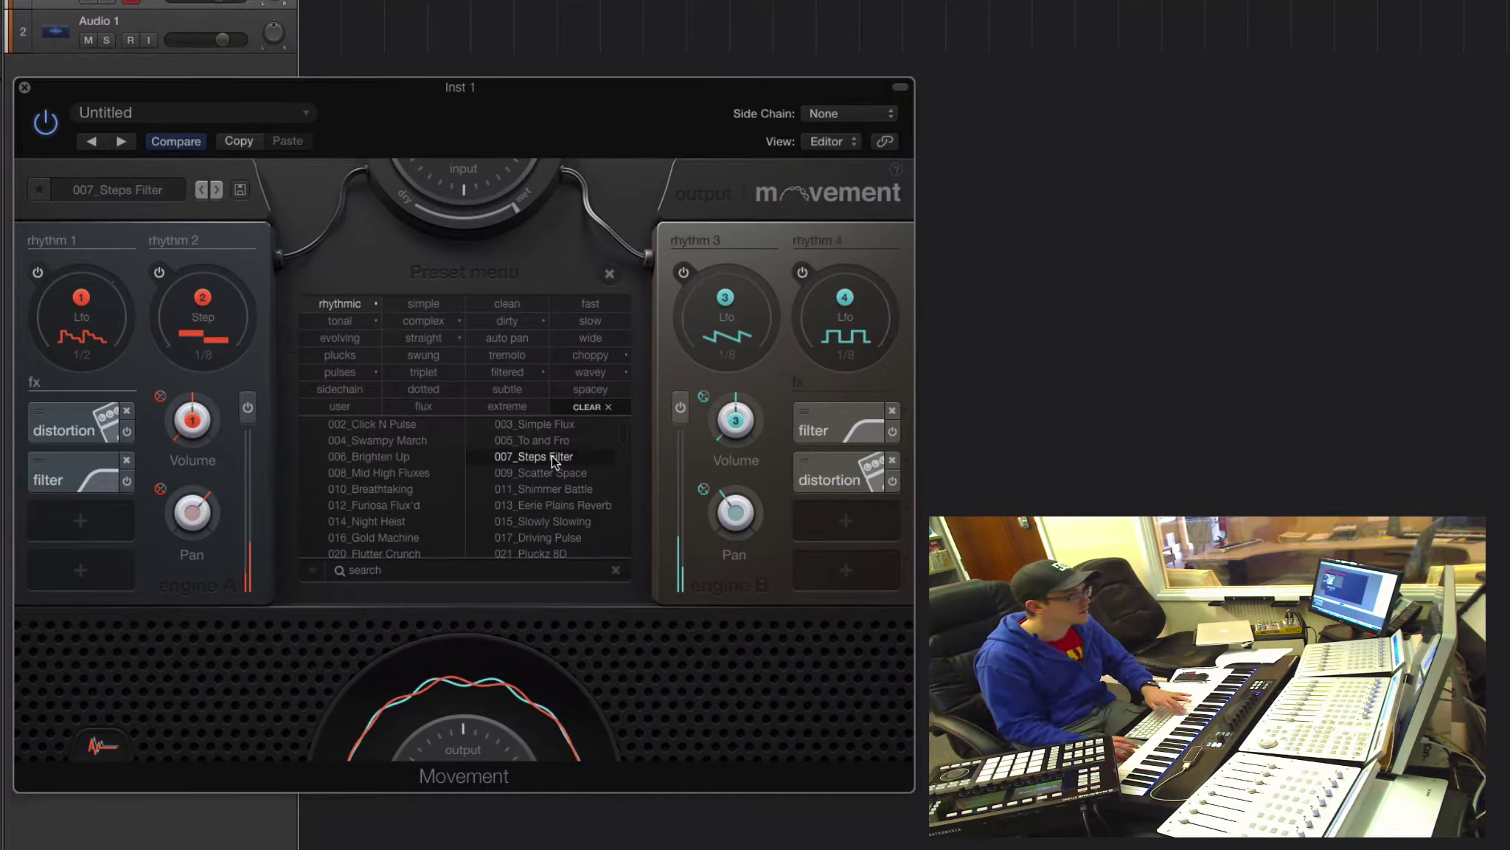
left_click(409, 458)
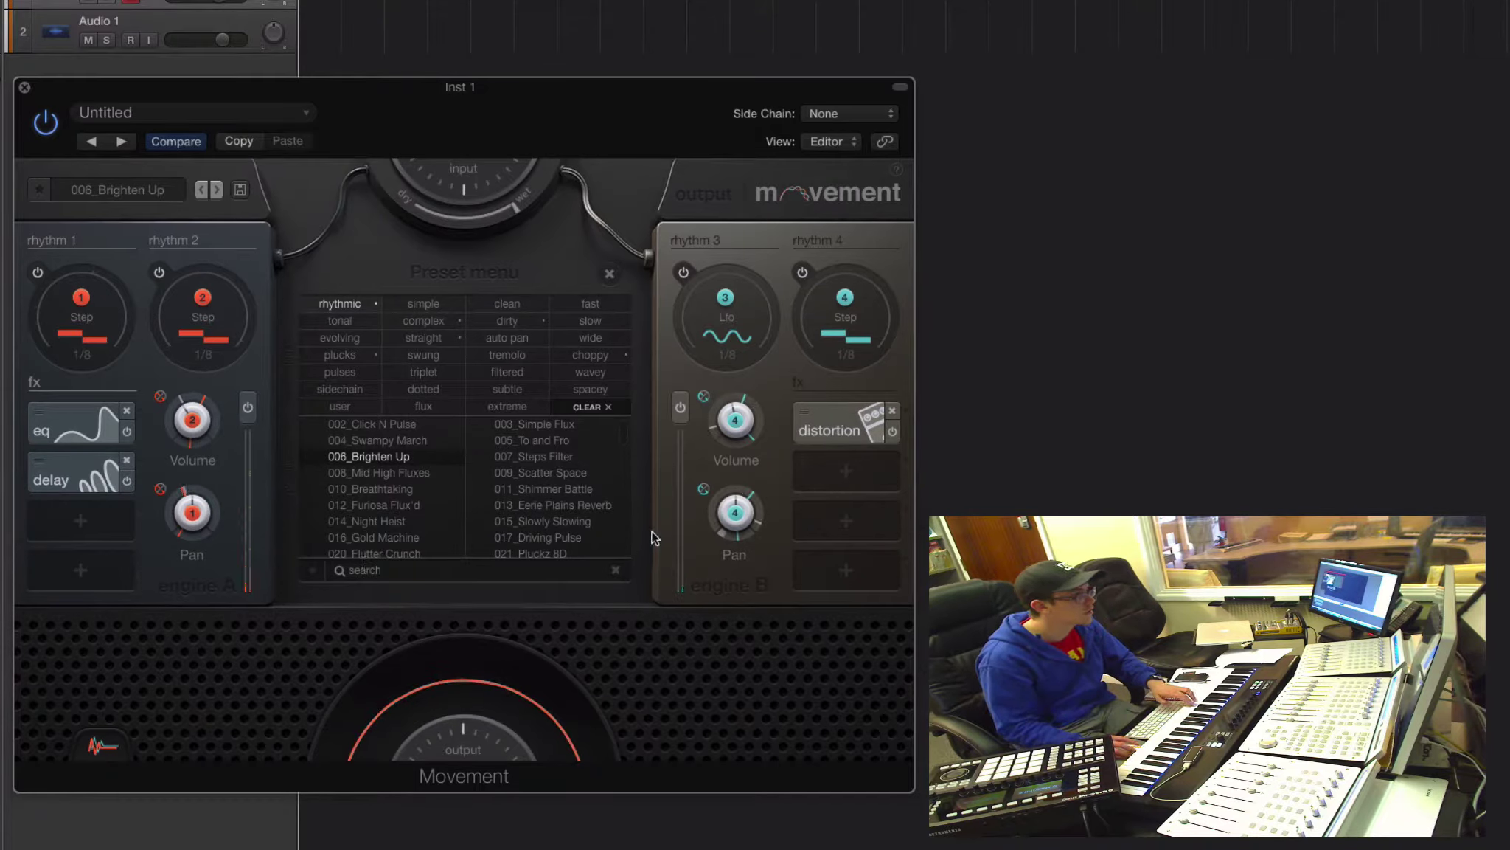
left_click(597, 524)
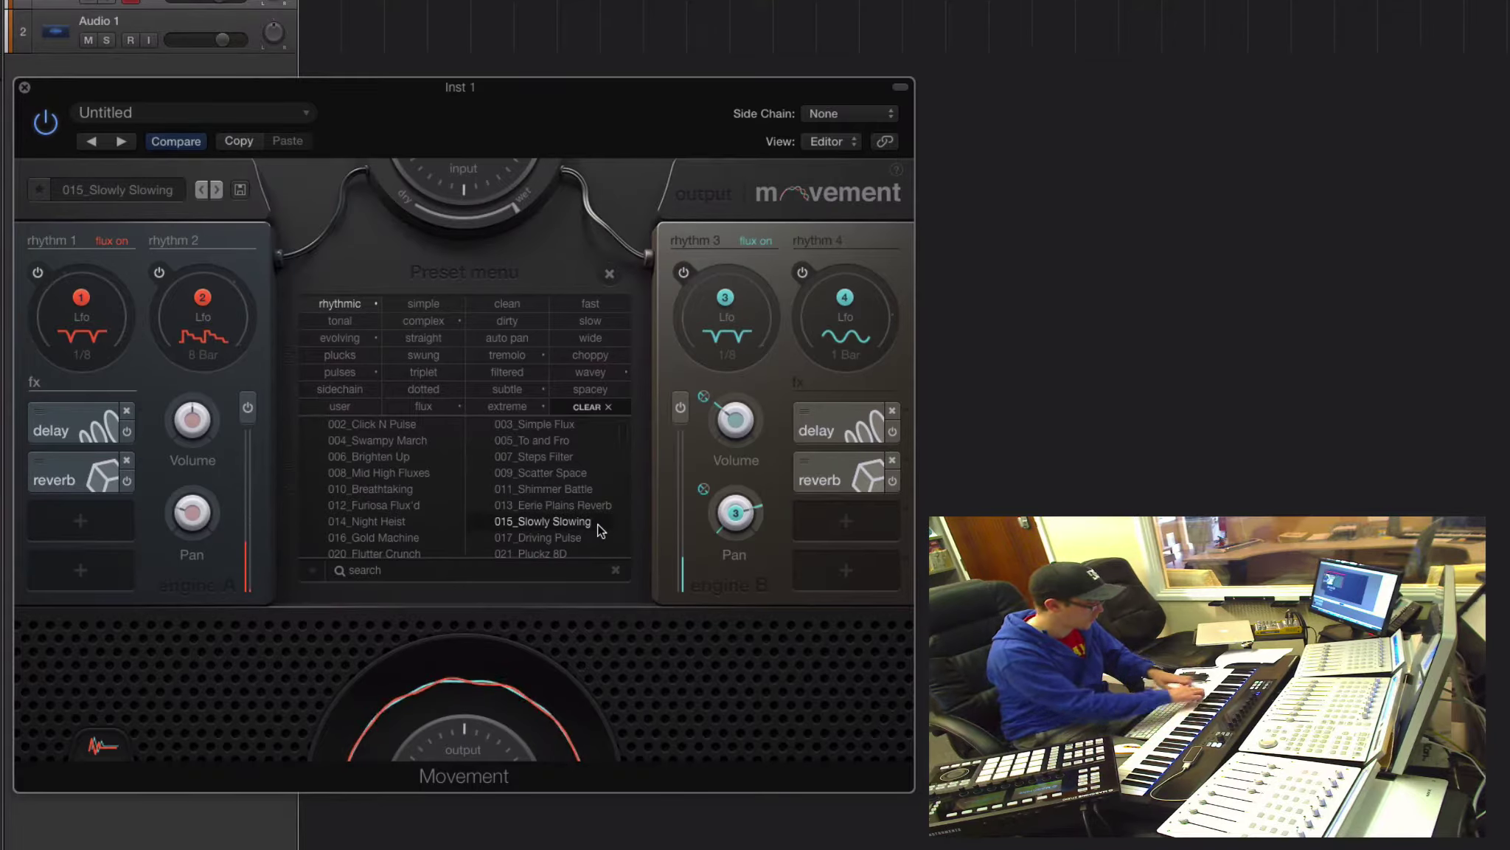
scroll(587, 535, "down", 1)
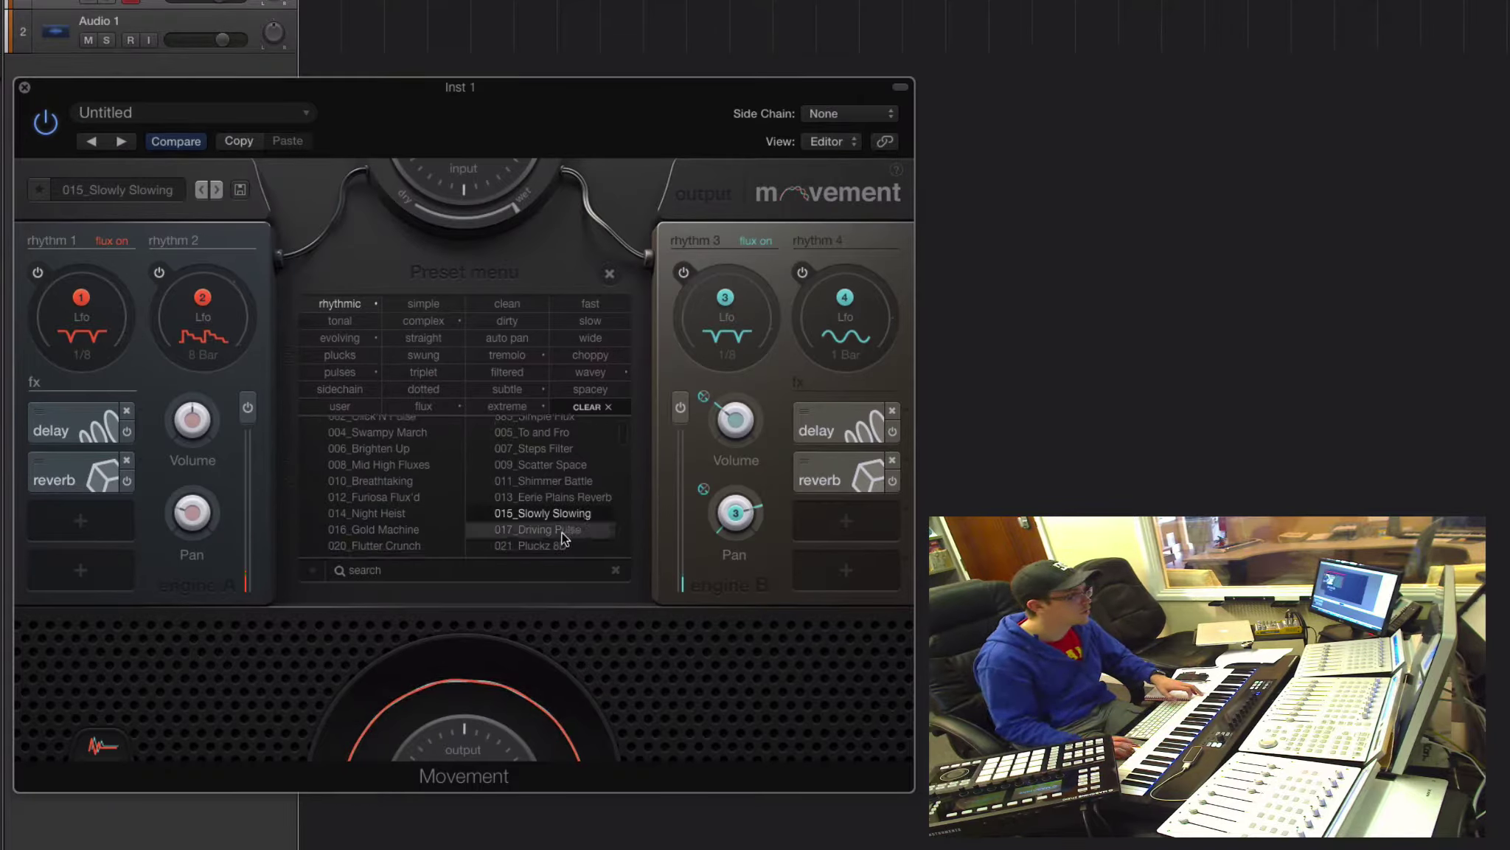
left_click(562, 545)
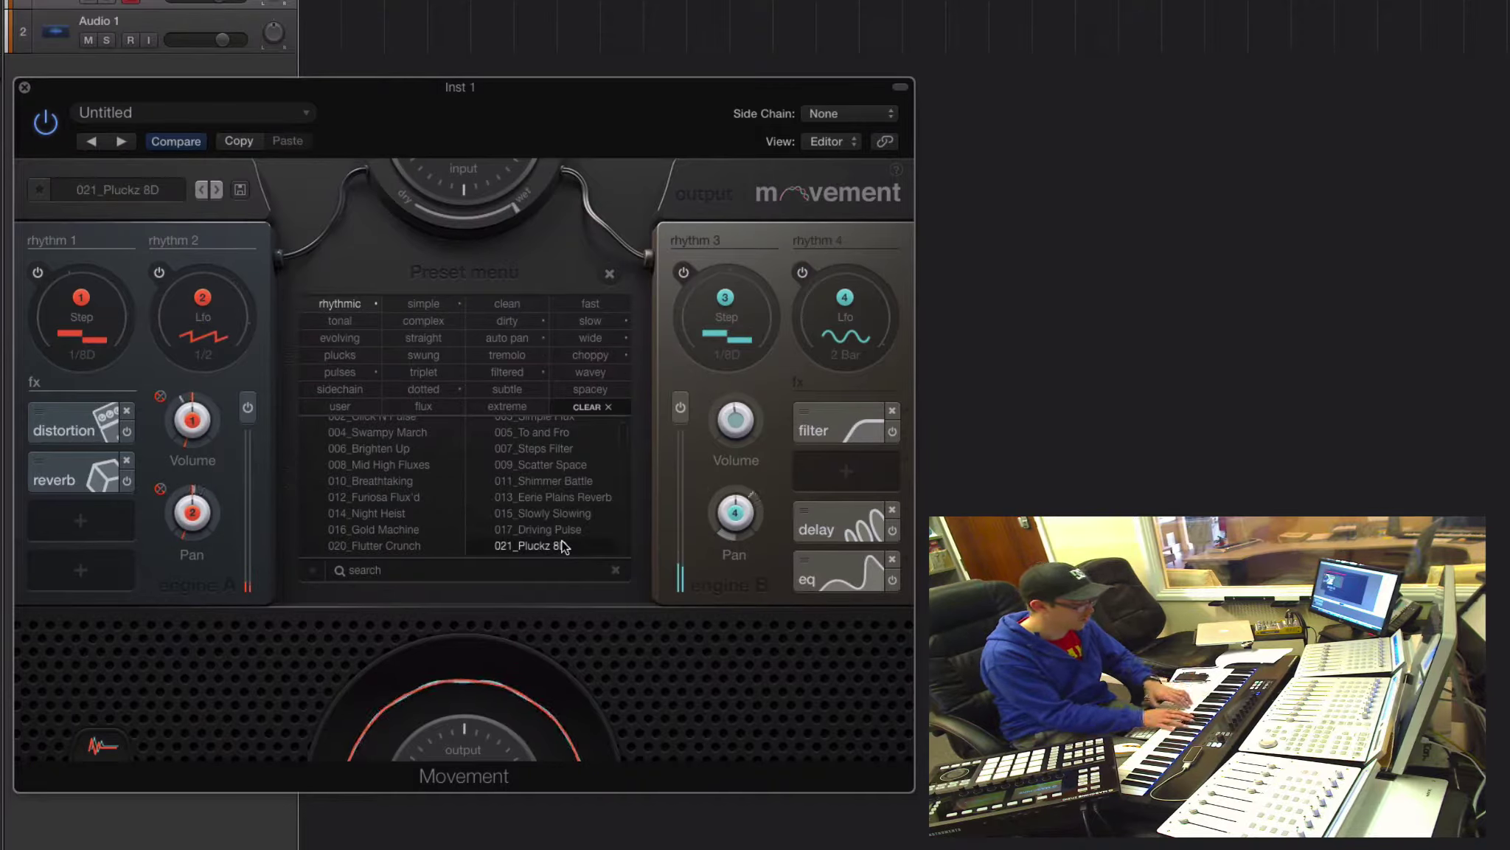
left_click(433, 322)
Step: Try 023_Drama Impact, add the fast tag, then 058_Swing Plucks, 129_System Malfunction and 124_Synth Bass Funk
left_click(402, 463)
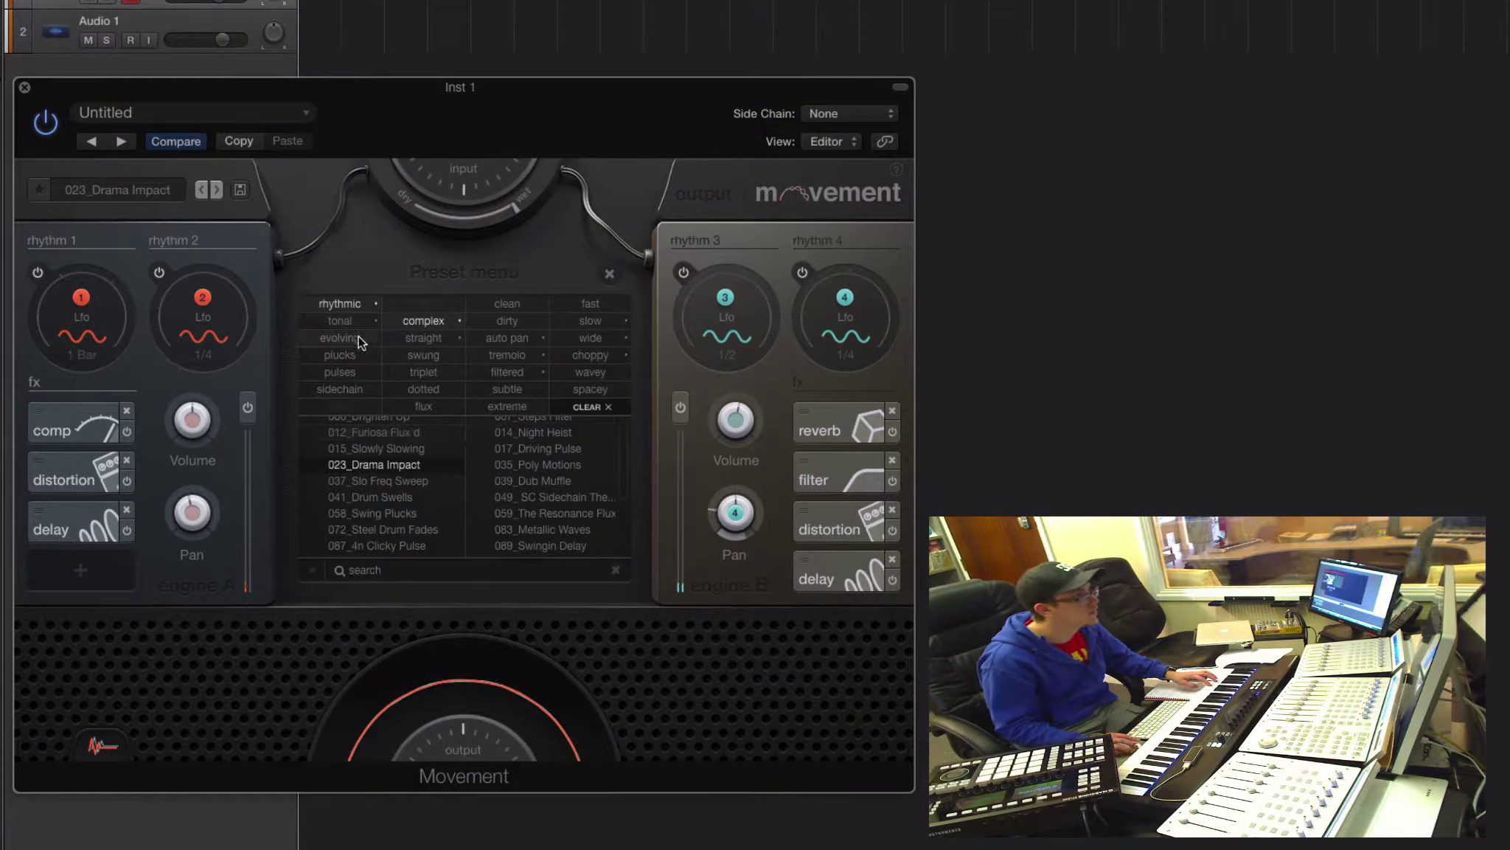
left_click(591, 303)
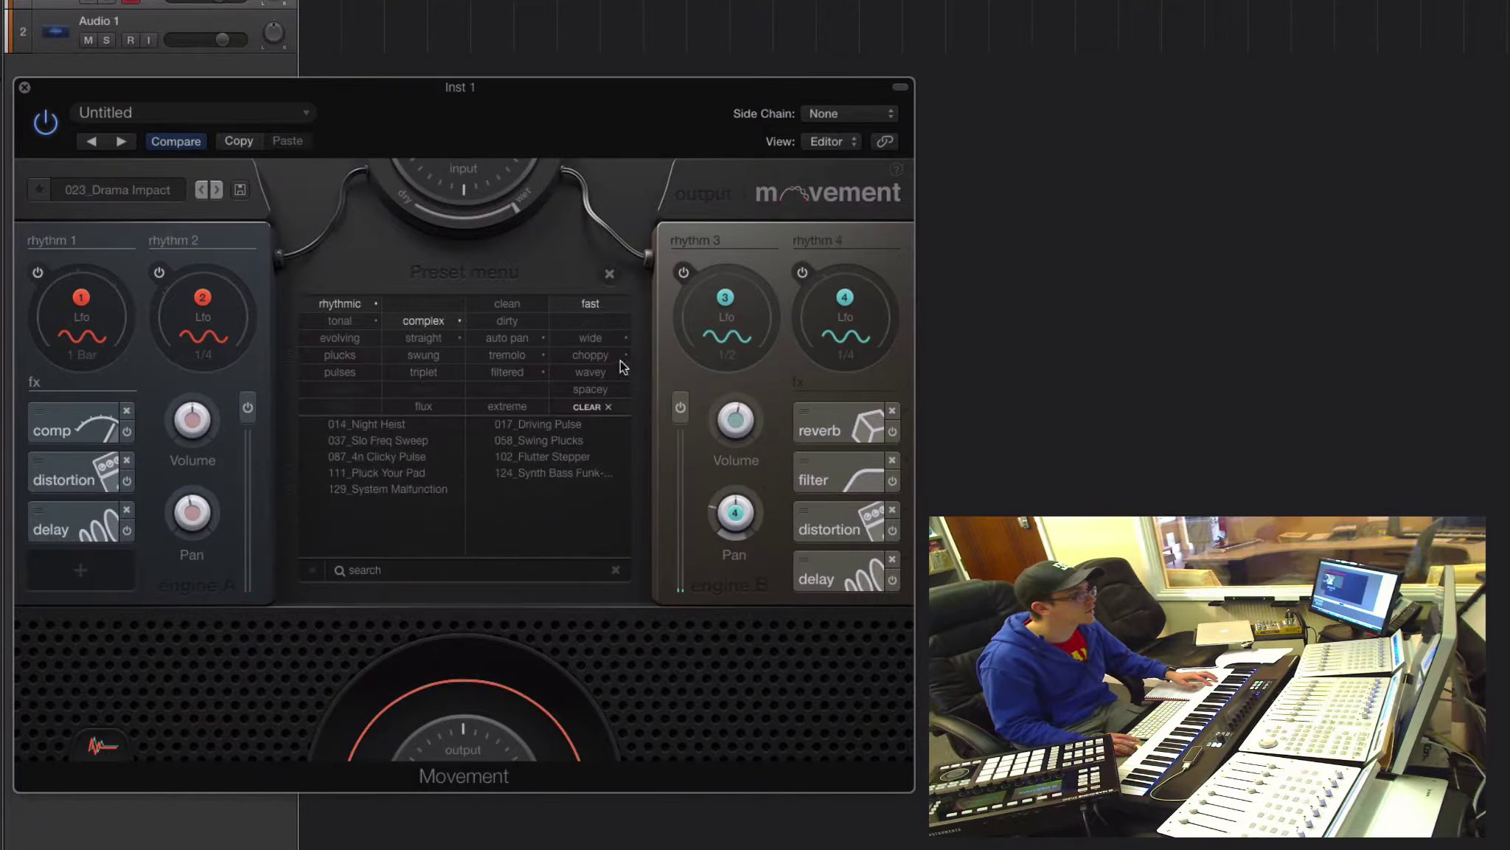
left_click(571, 441)
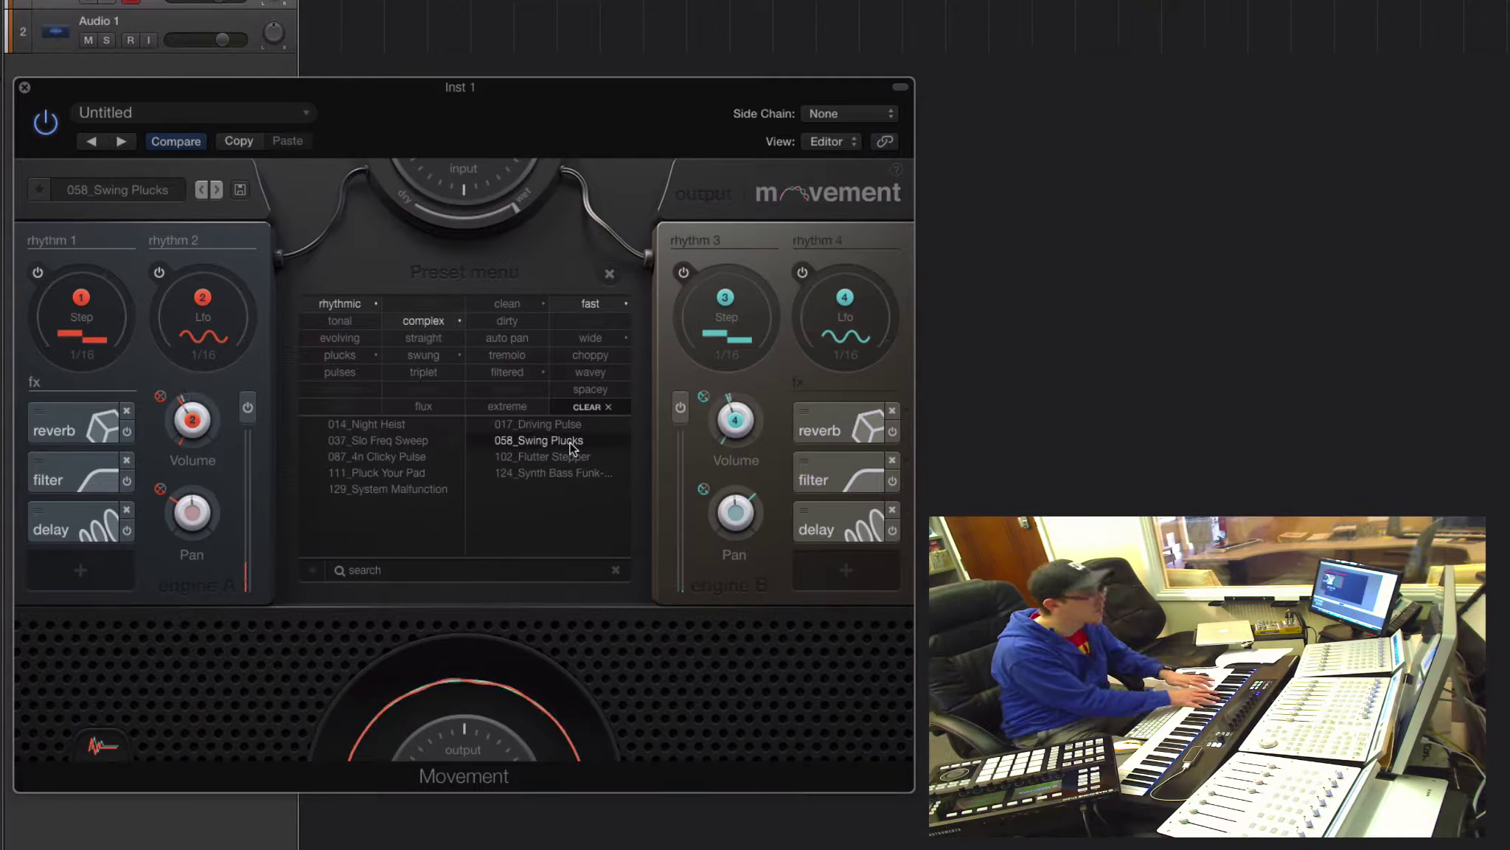
left_click(404, 494)
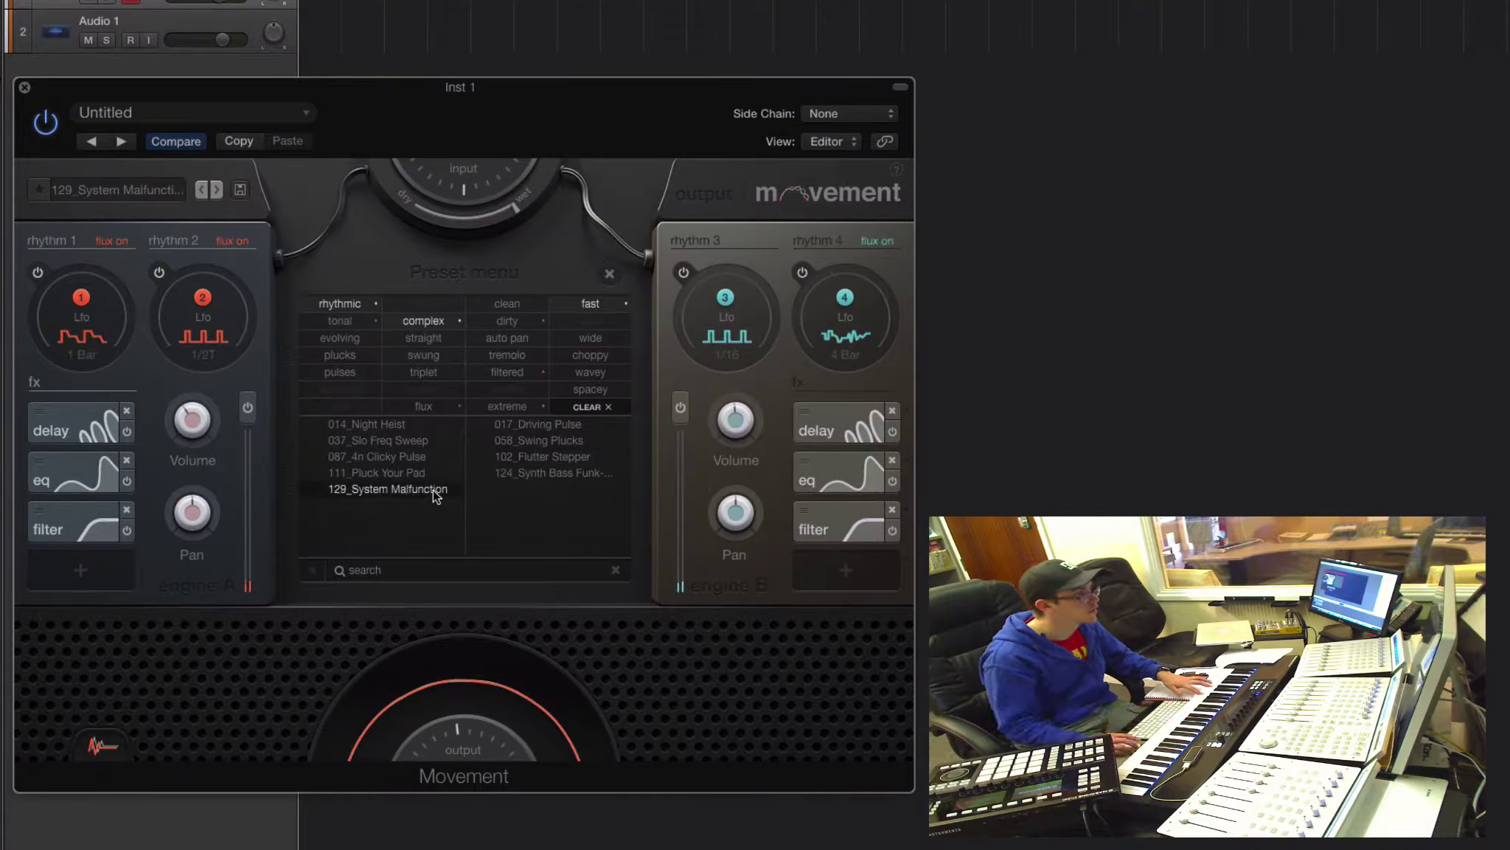
left_click(529, 476)
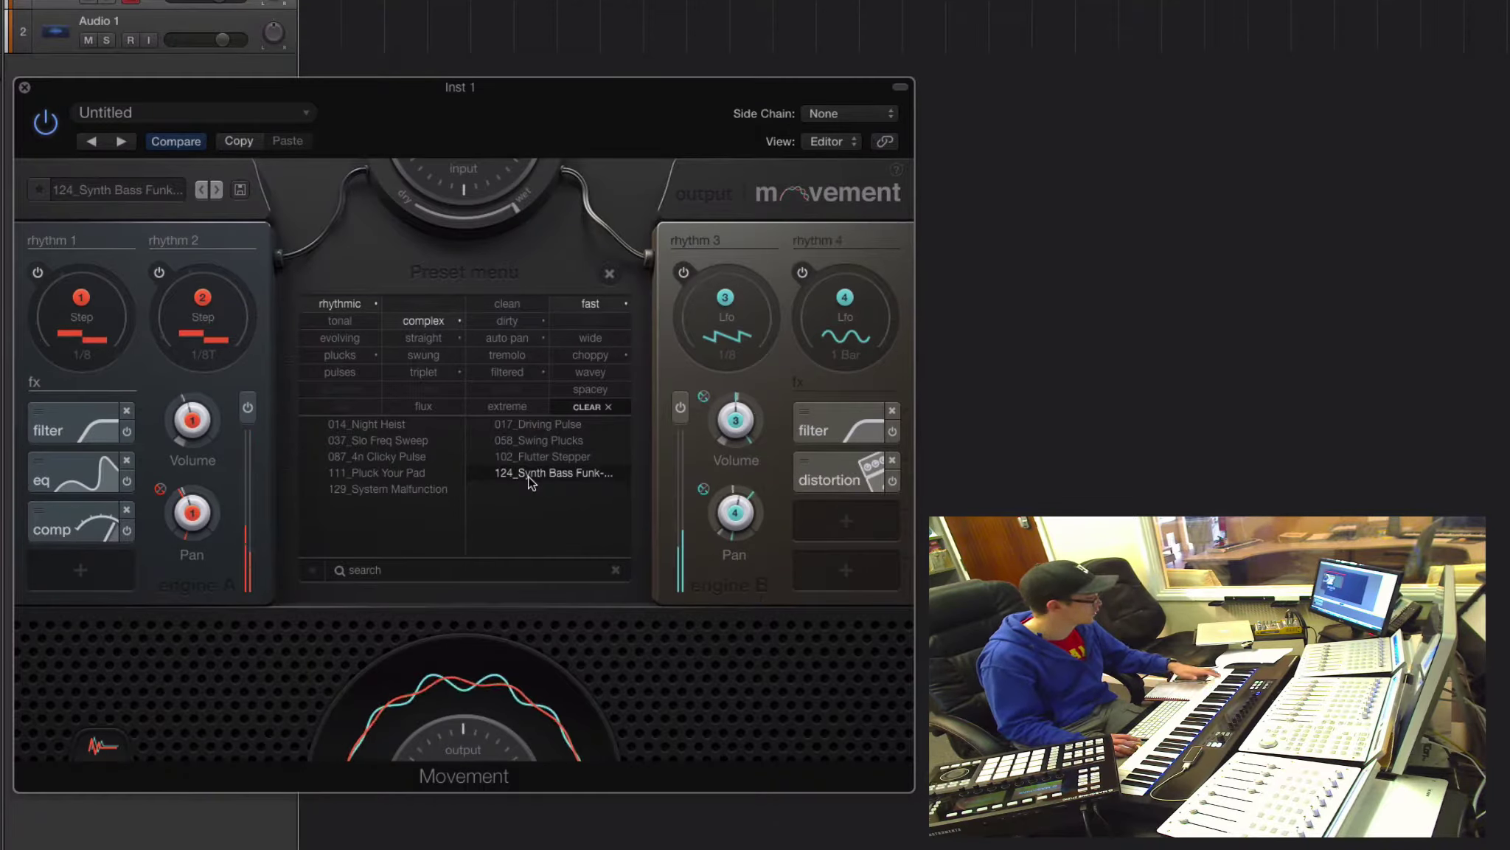
Step: Clear the rhythmic, complex and fast tags, filter by dirty and load 012_Furiosa Flux'd
left_click(350, 305)
left_click(418, 320)
left_click(604, 303)
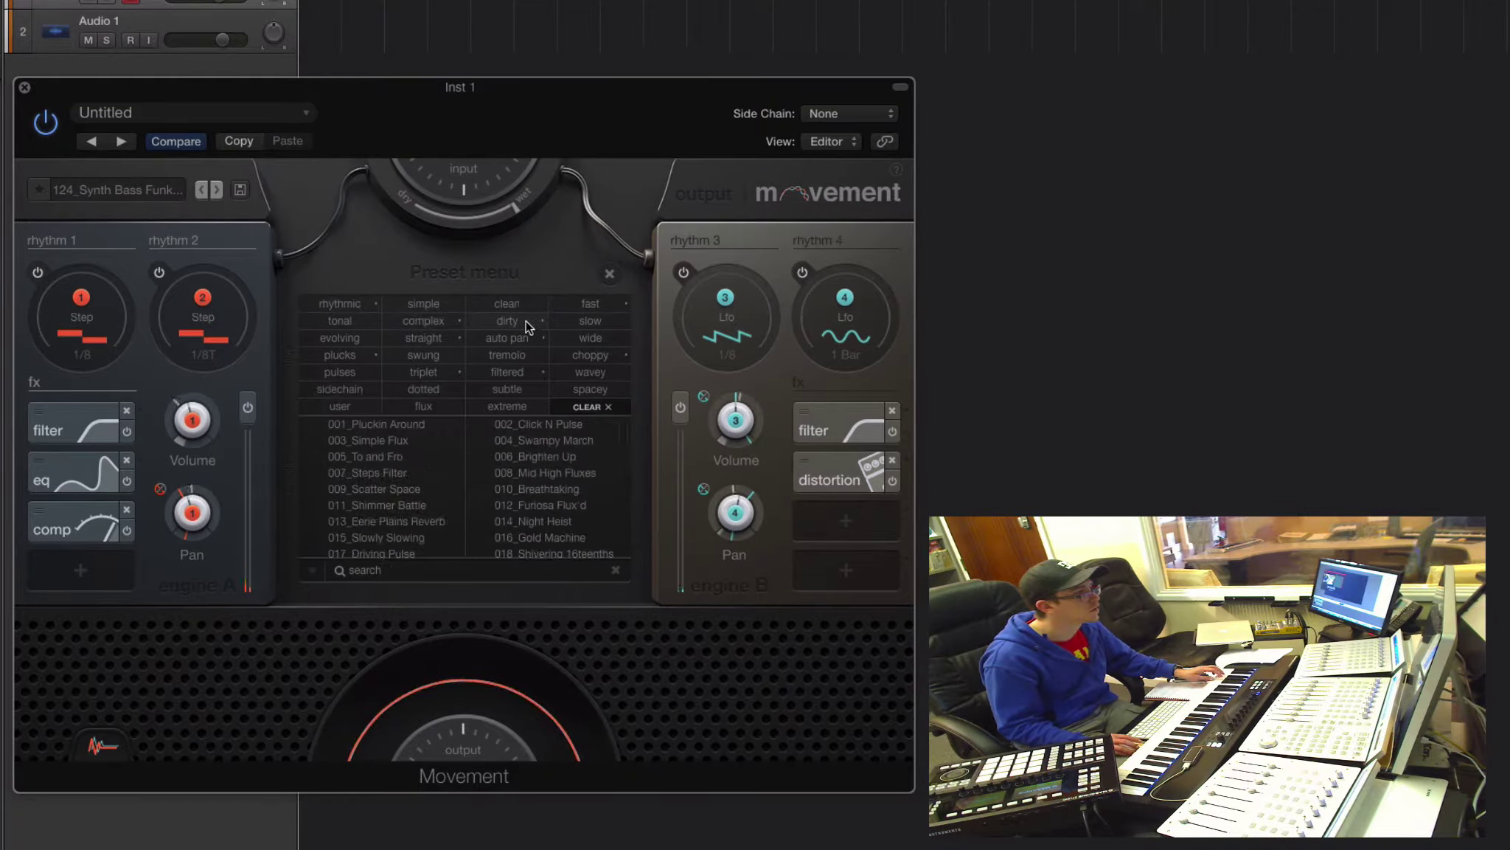
left_click(527, 320)
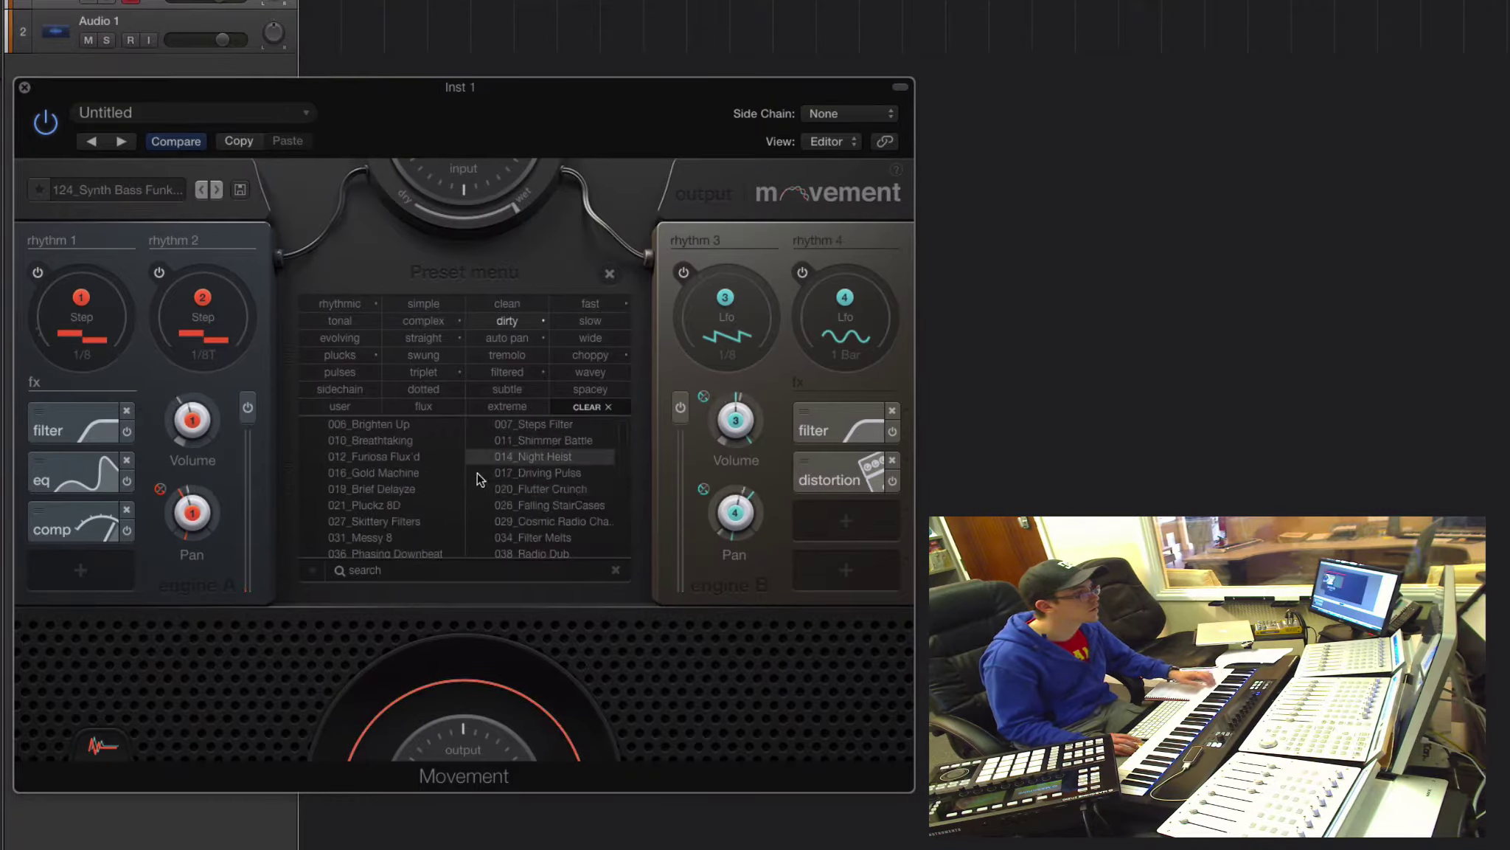
left_click(413, 456)
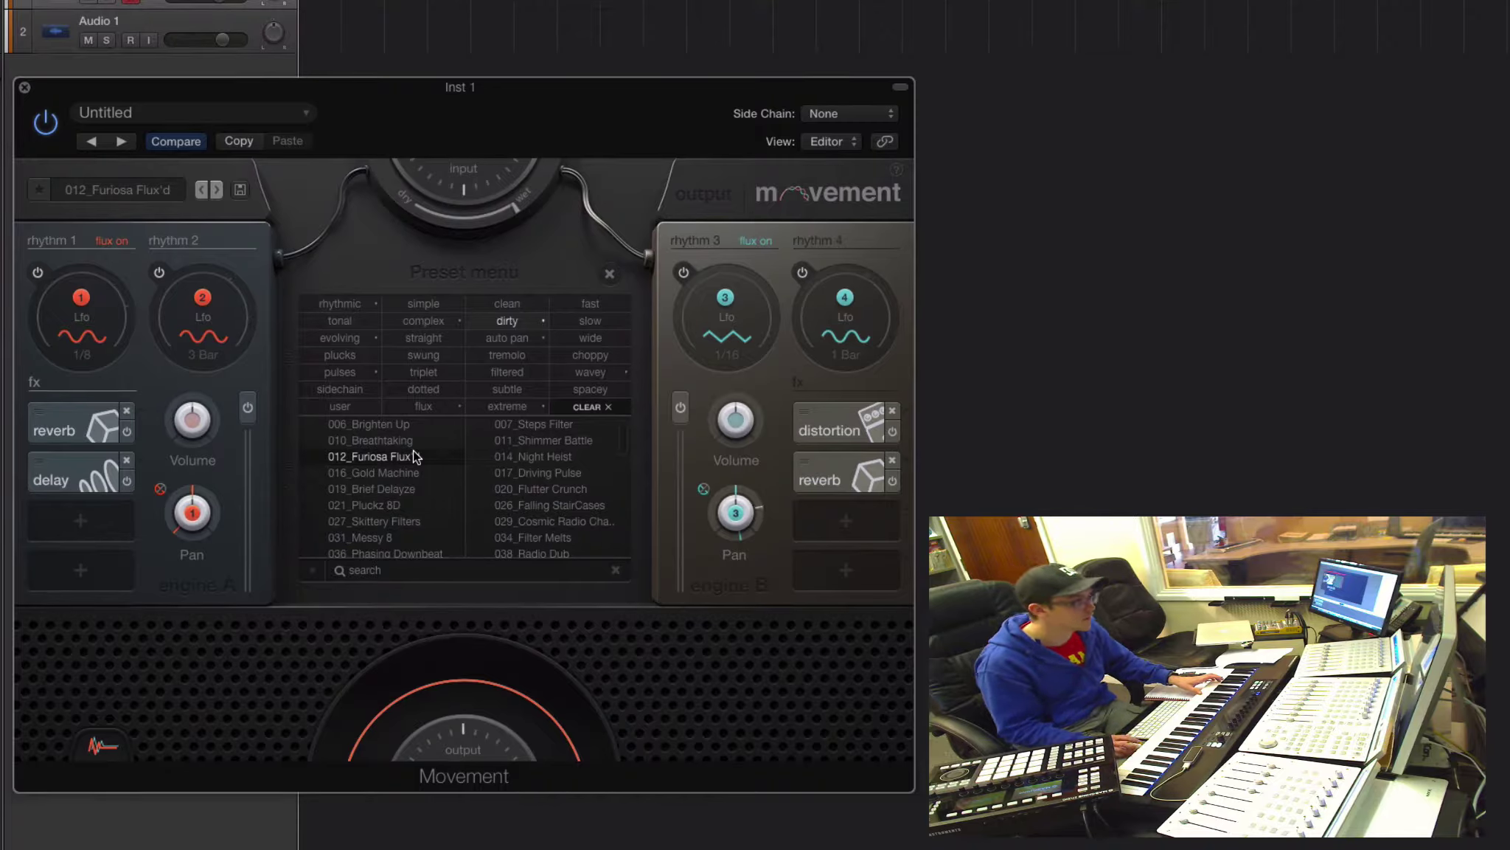
Step: Move the XY pad point left of centre and sweep the input mix dry, then back to wet
left_click(609, 276)
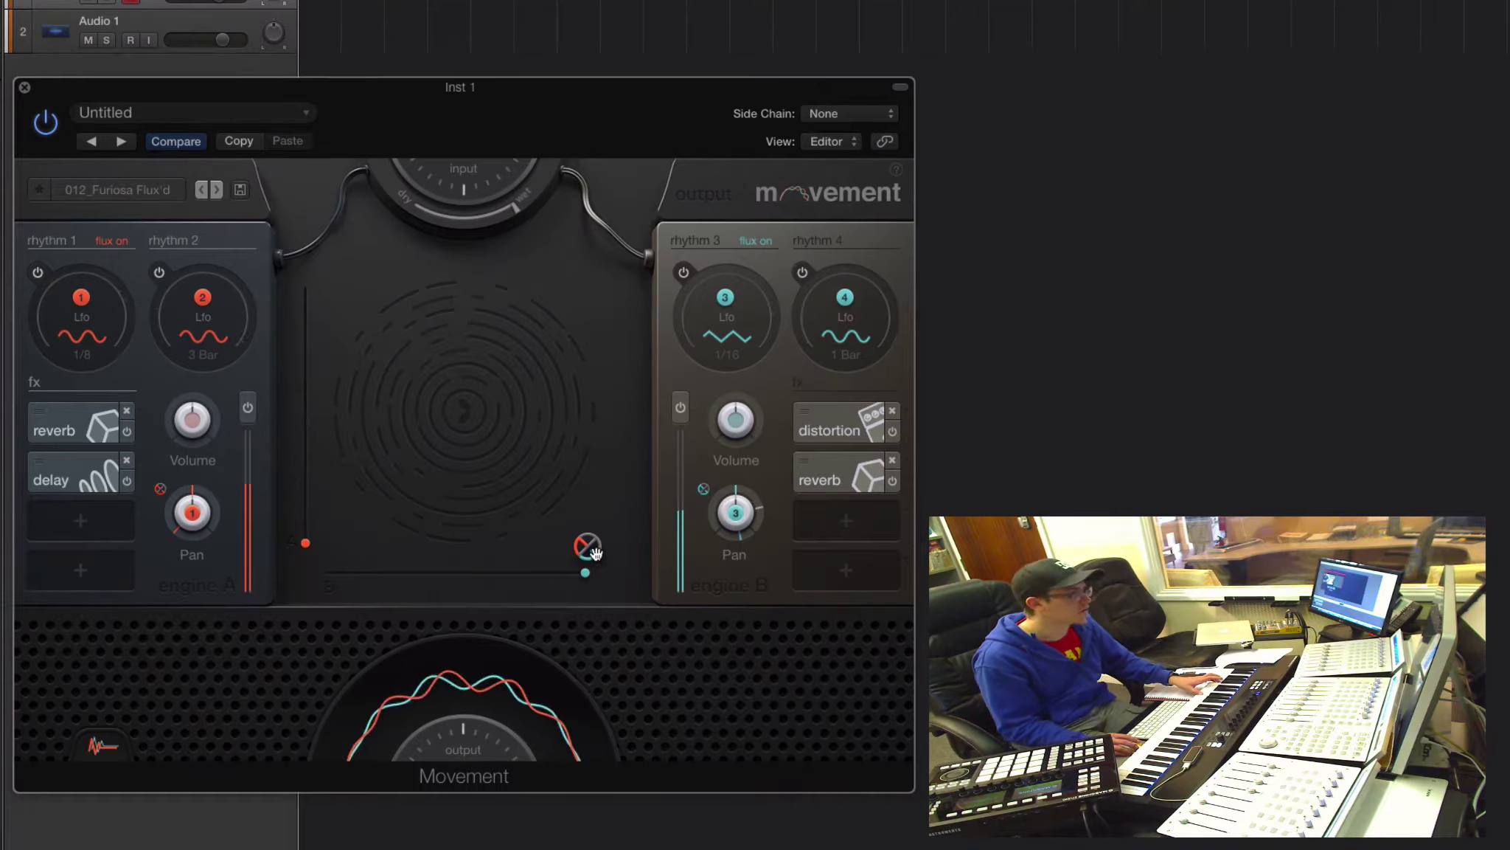
left_click_drag(597, 553, 465, 413)
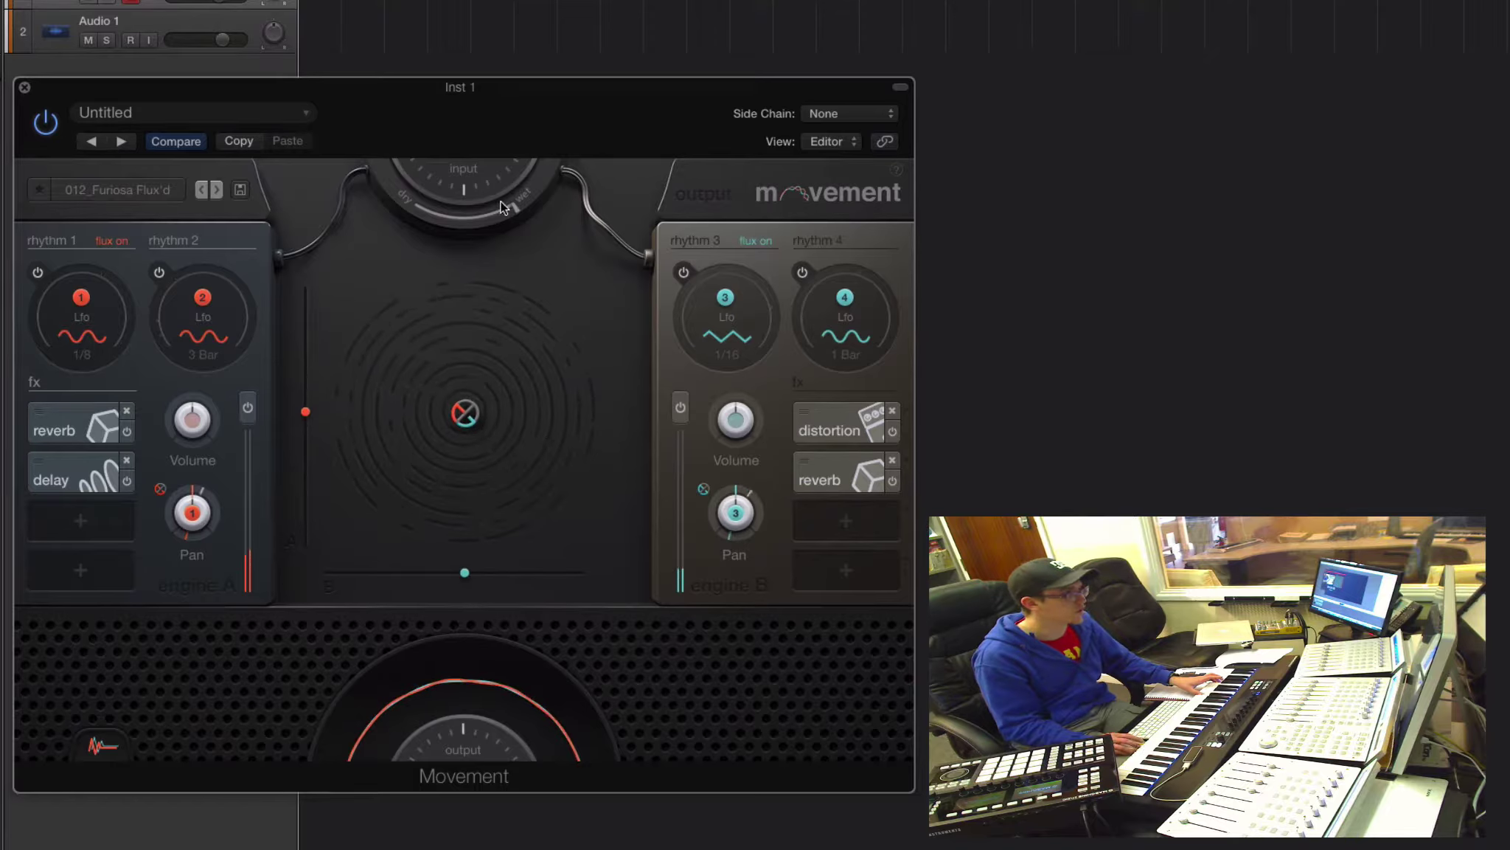
left_click_drag(517, 205, 323, 204)
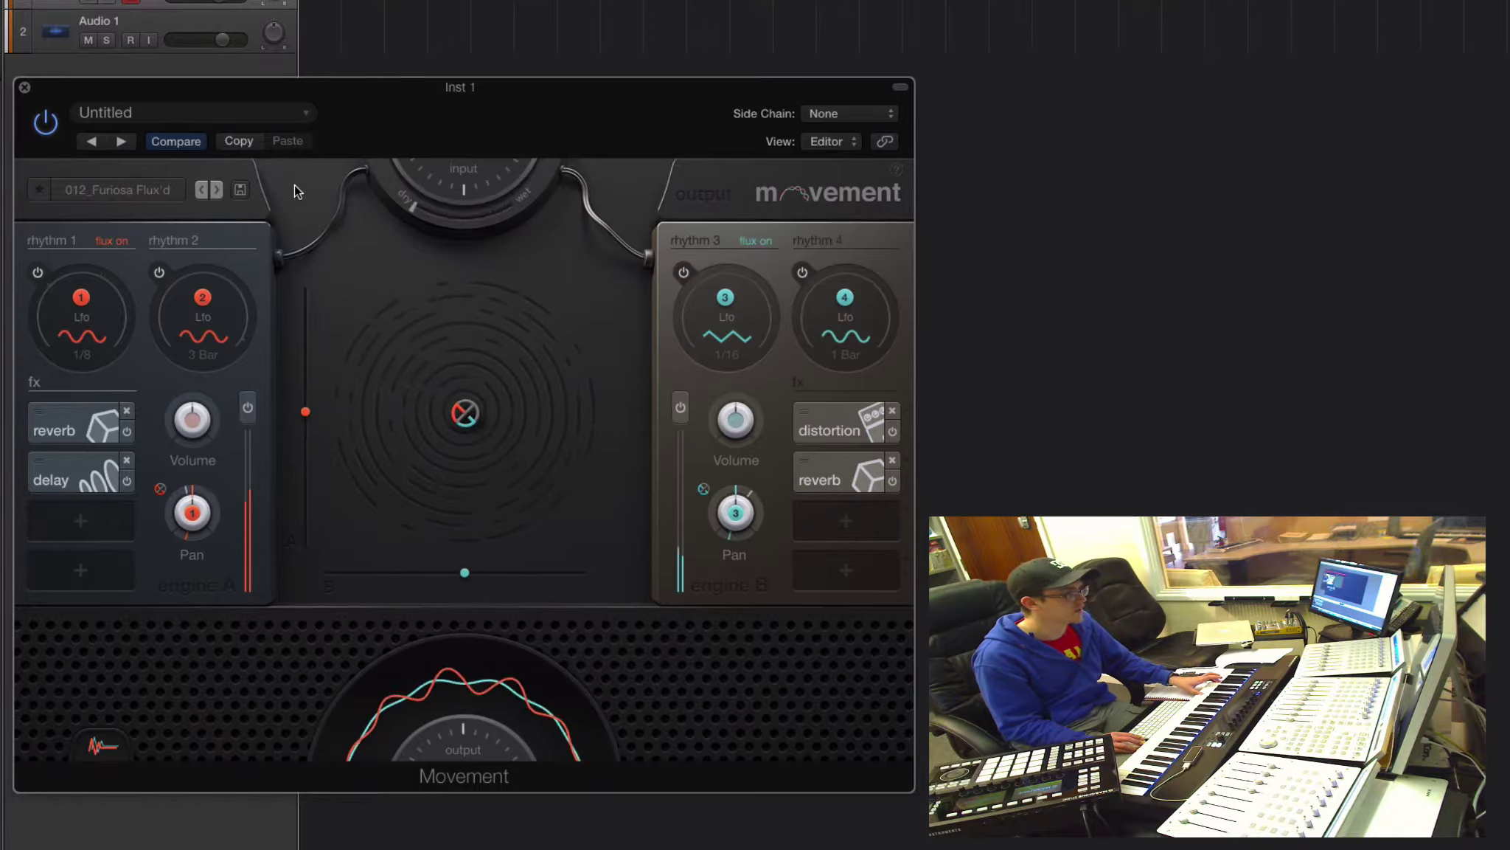
left_click_drag(431, 214, 524, 305)
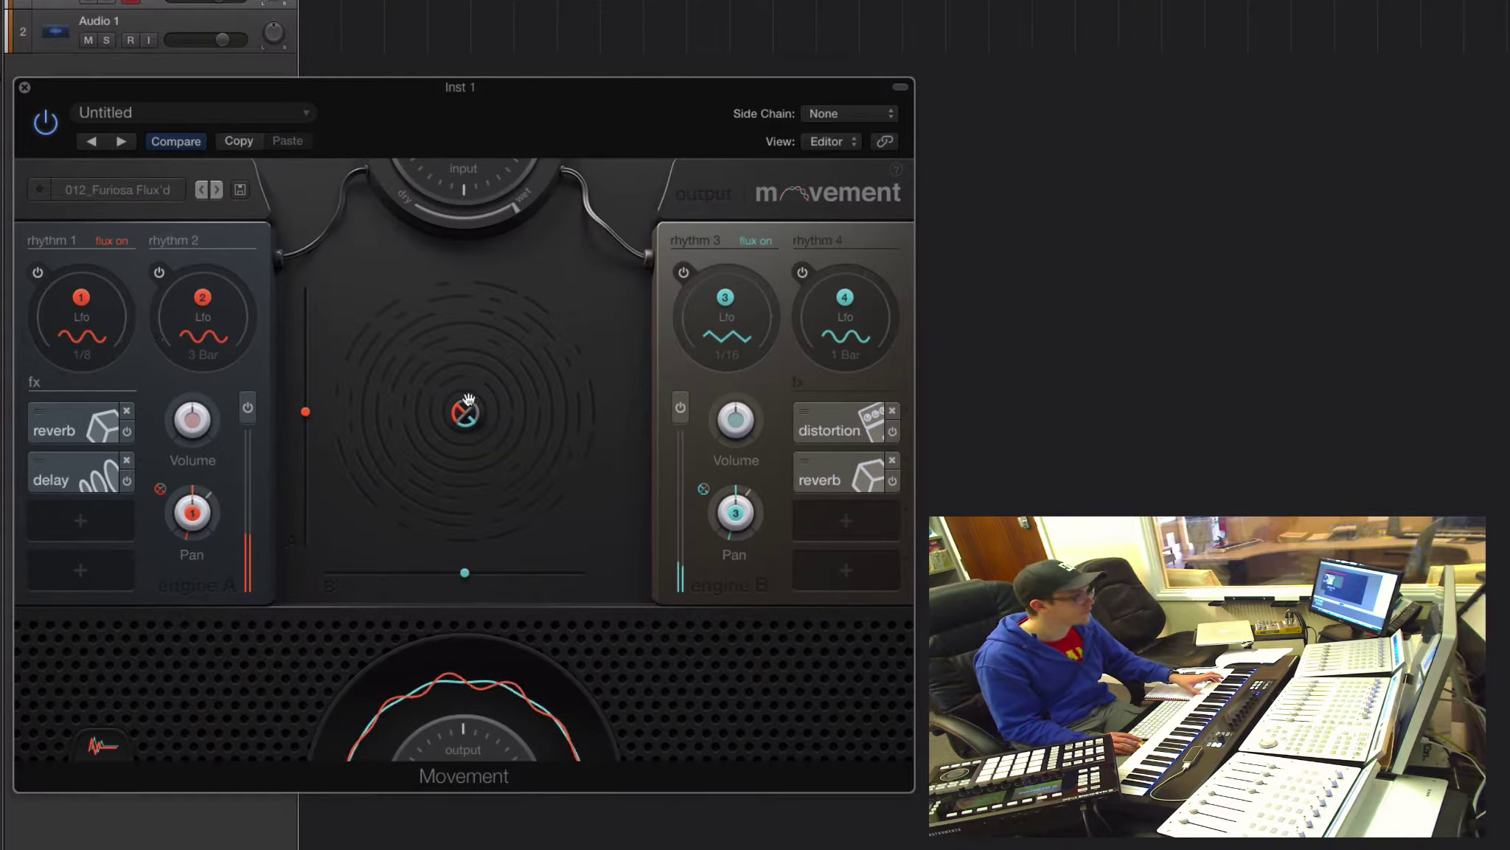
left_click_drag(465, 413, 403, 415)
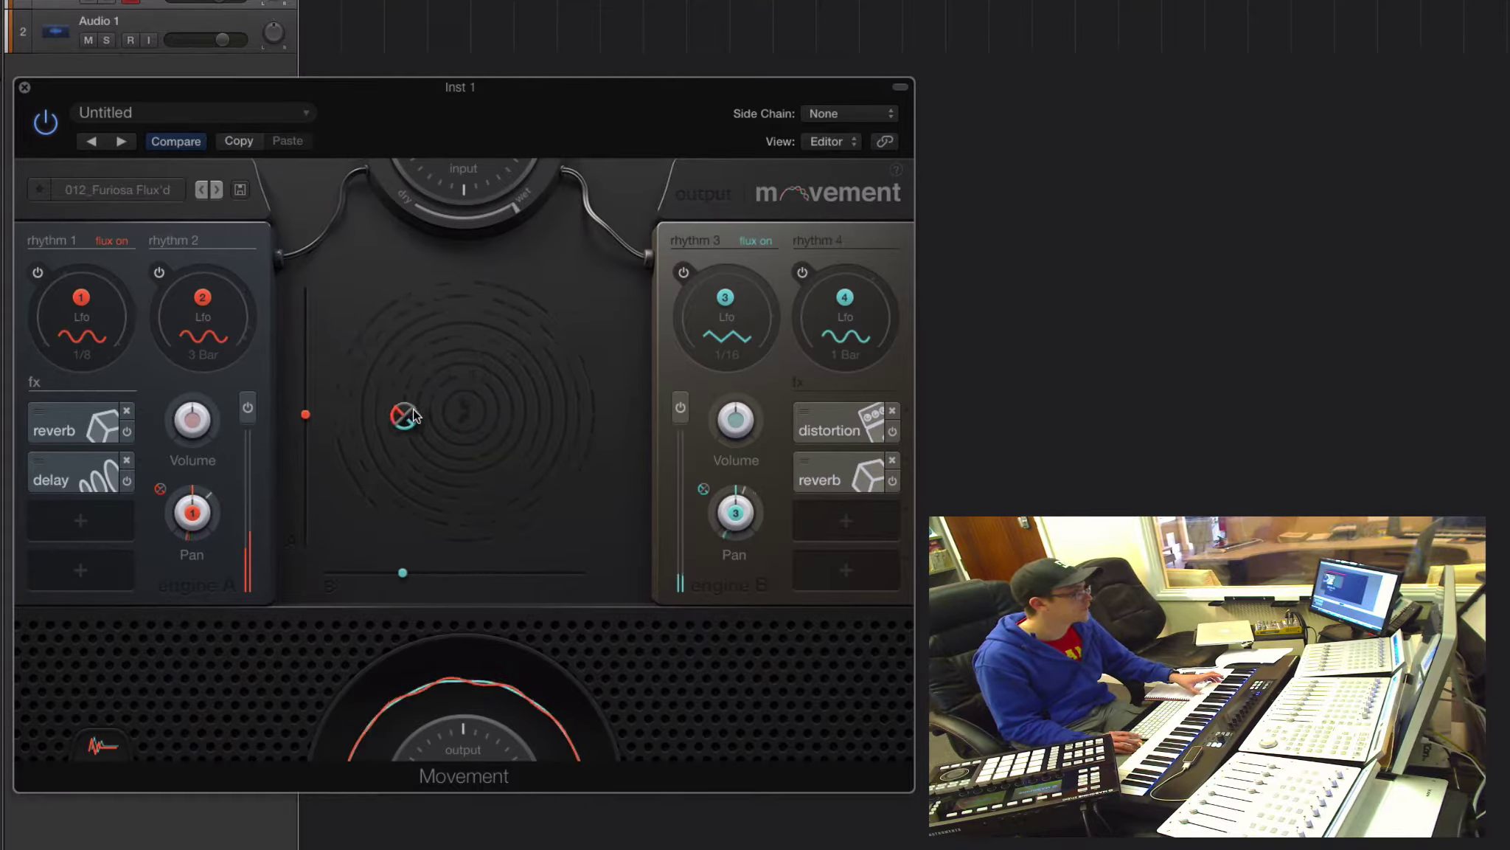
Step: Add a filter to engine A, return Resonance to 0.10 and lower cutoff to about 1021 Hz
left_click(89, 514)
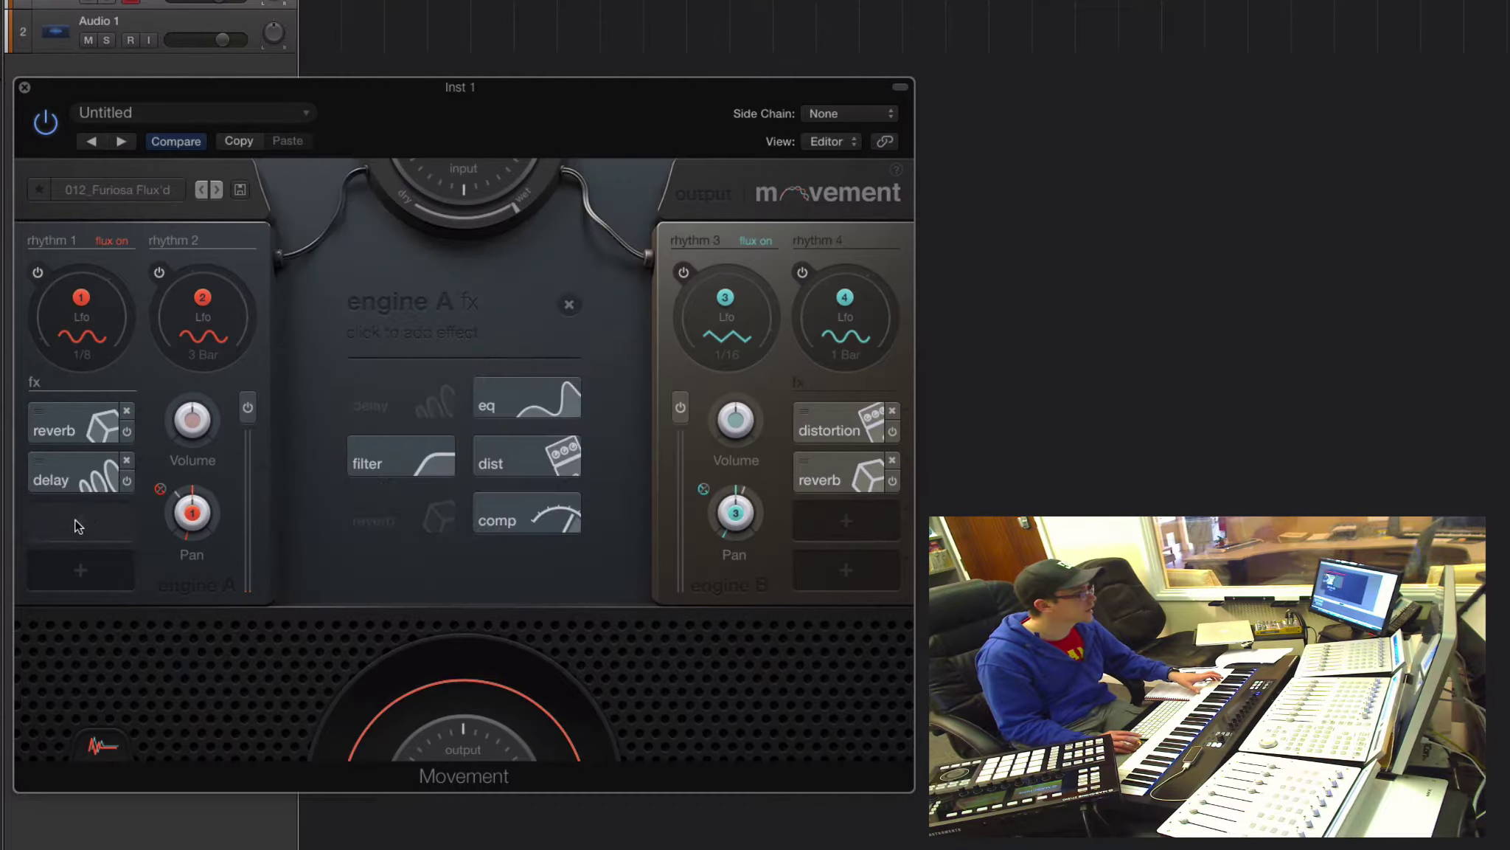
left_click(400, 469)
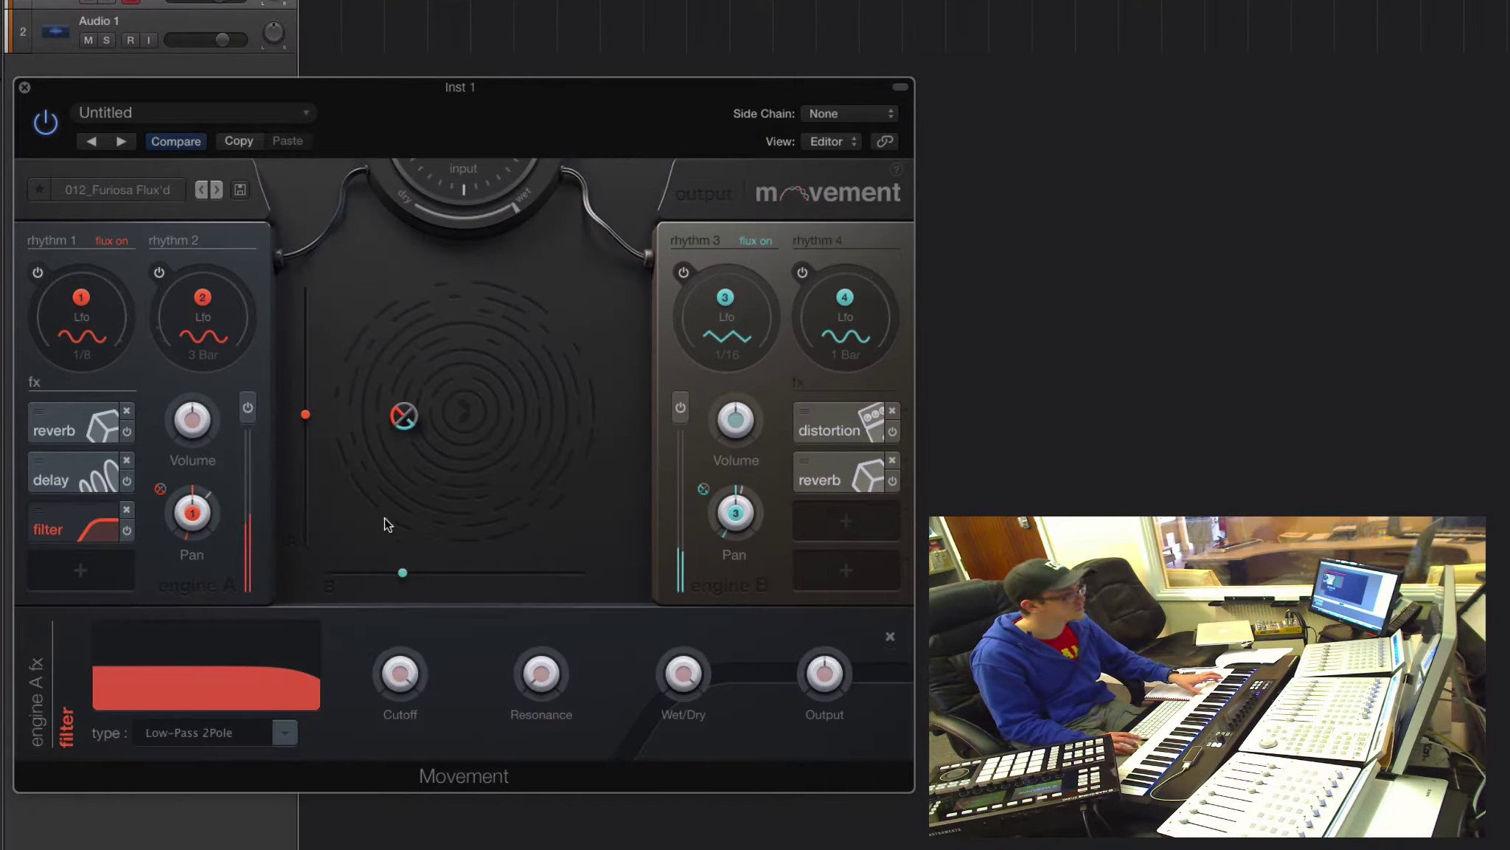
mouse_move(536, 680)
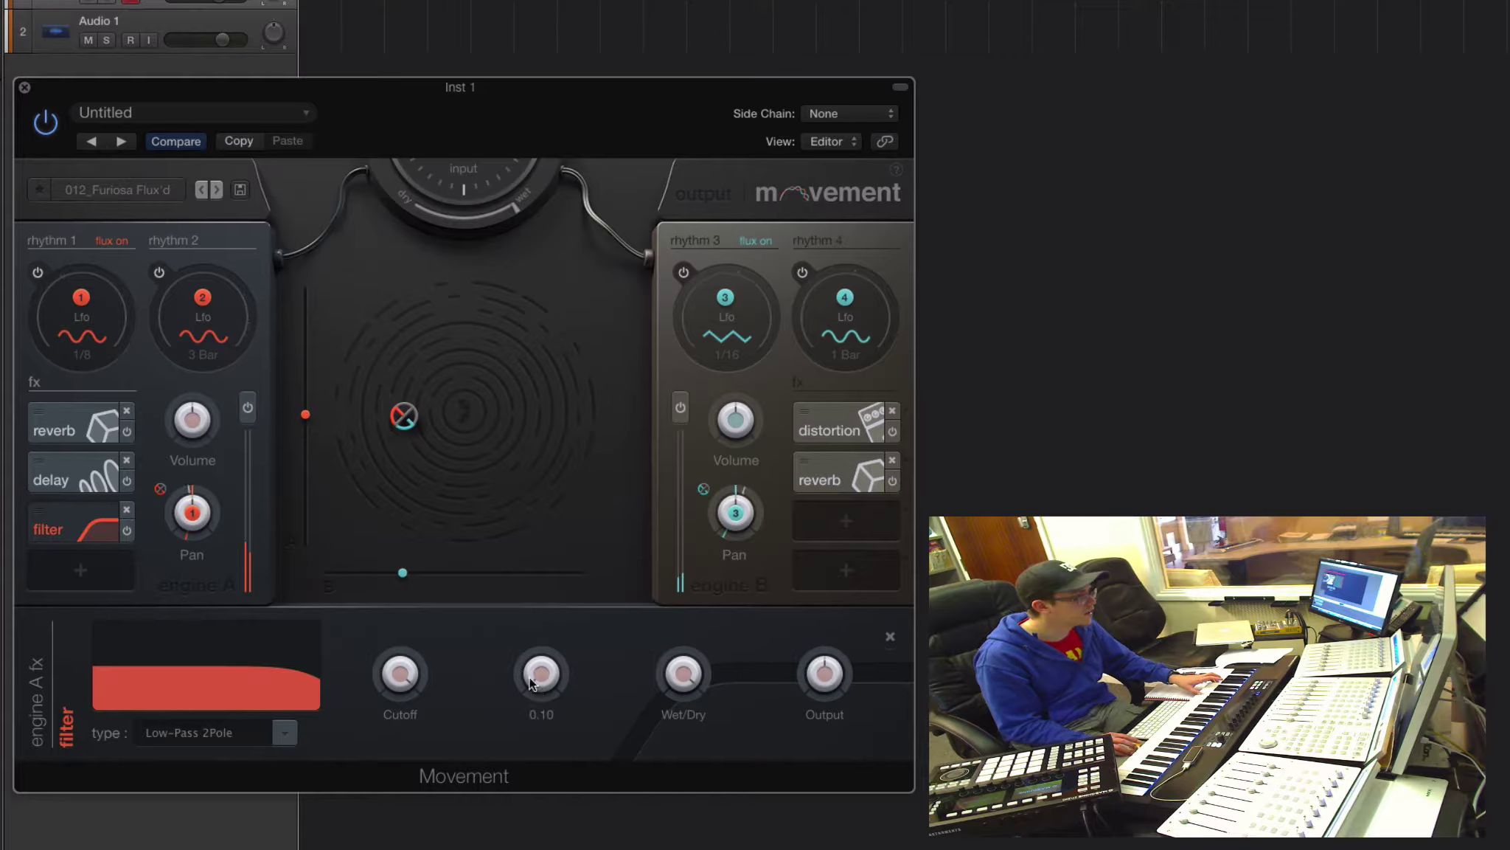
left_click_drag(548, 679, 529, 588)
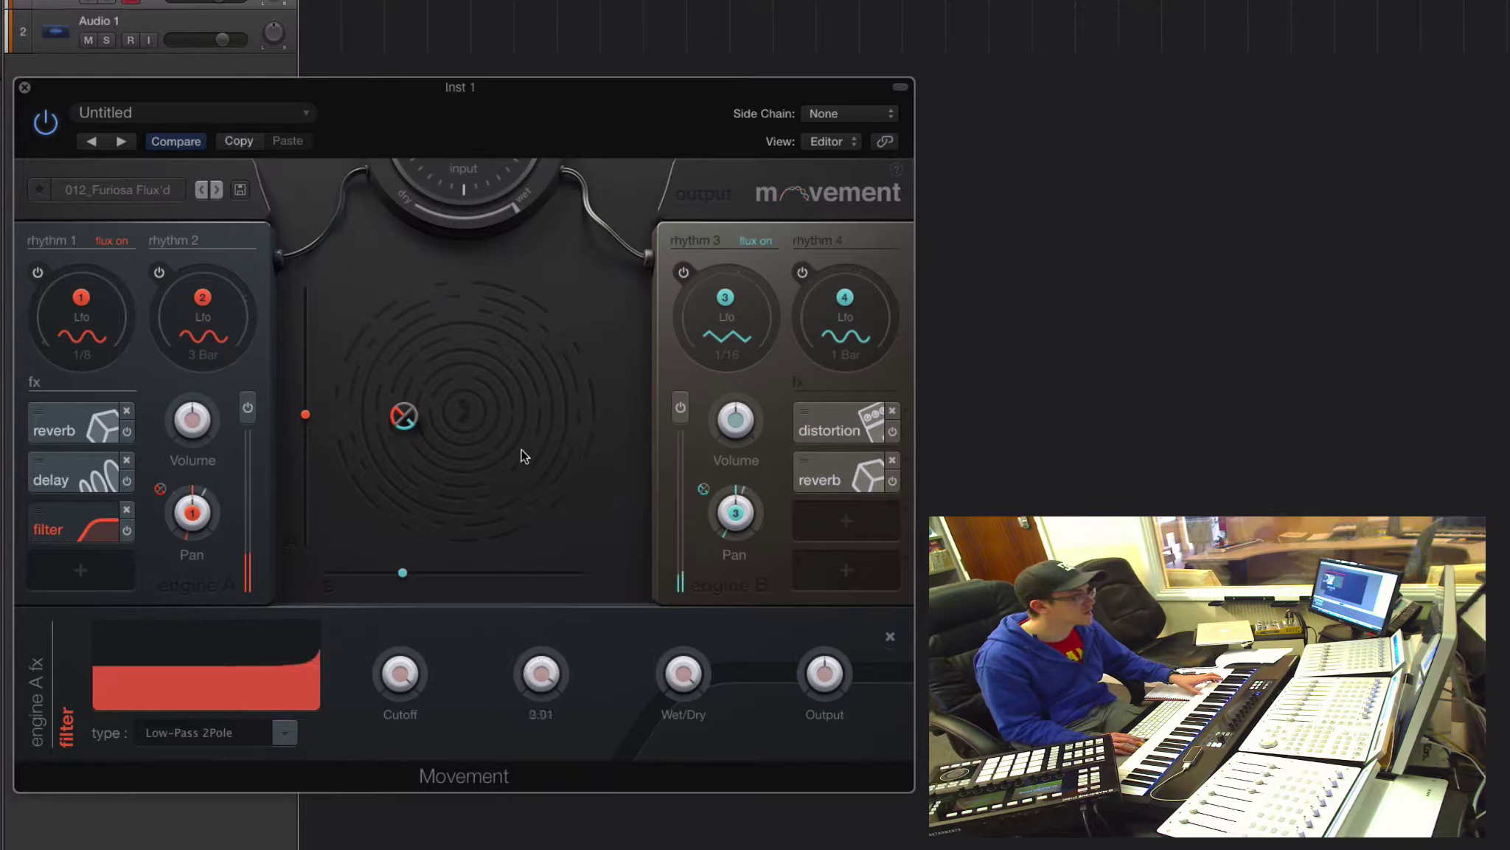
left_click_drag(523, 455, 531, 695)
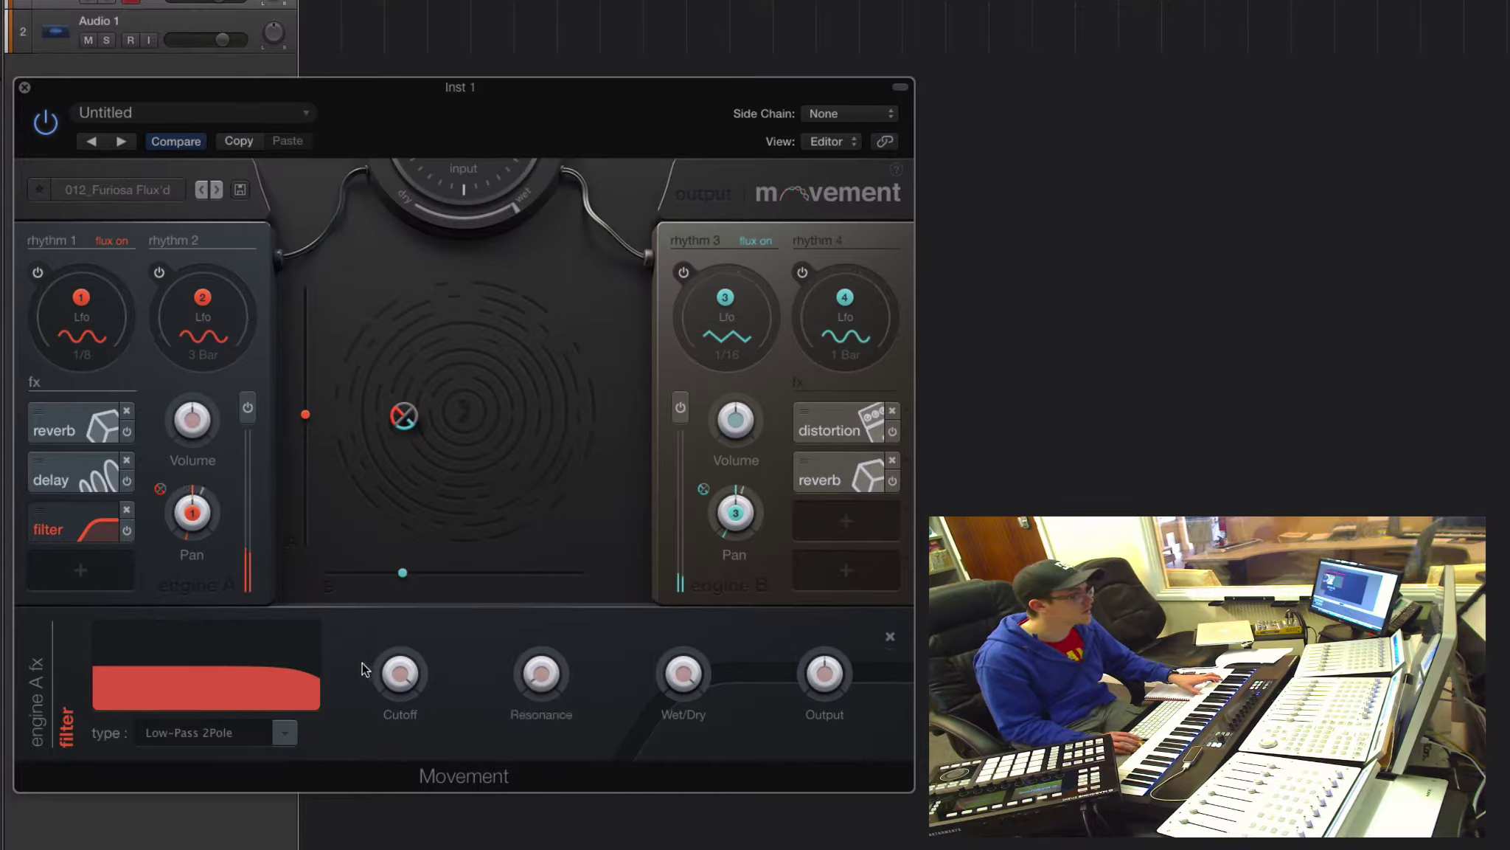
left_click_drag(401, 673, 374, 735)
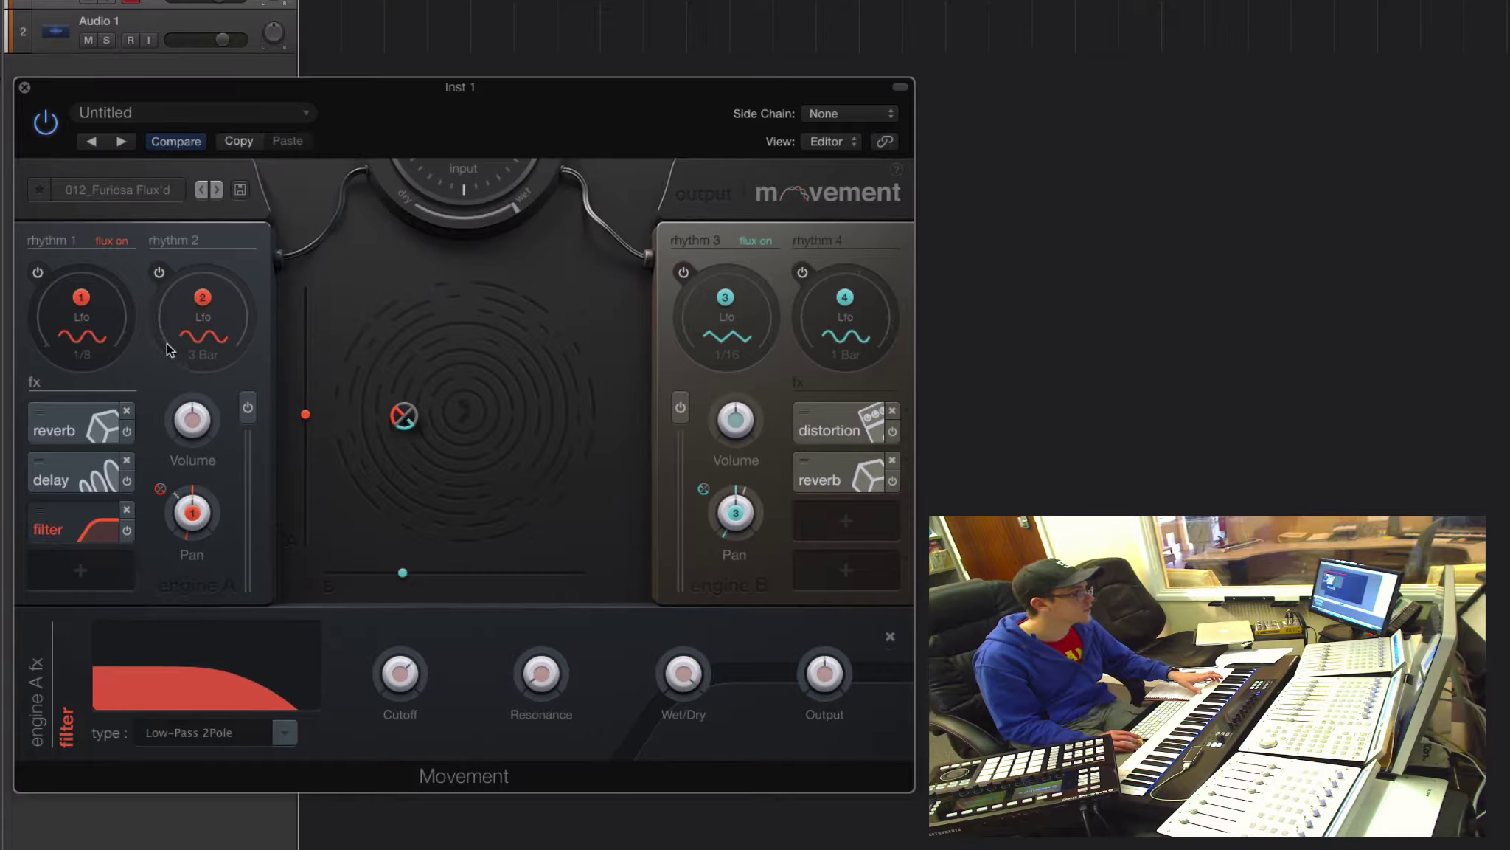
Step: Assign rhythm 2 to the filter Cutoff and lower the cutoff to about 1764 Hz
left_click(230, 328)
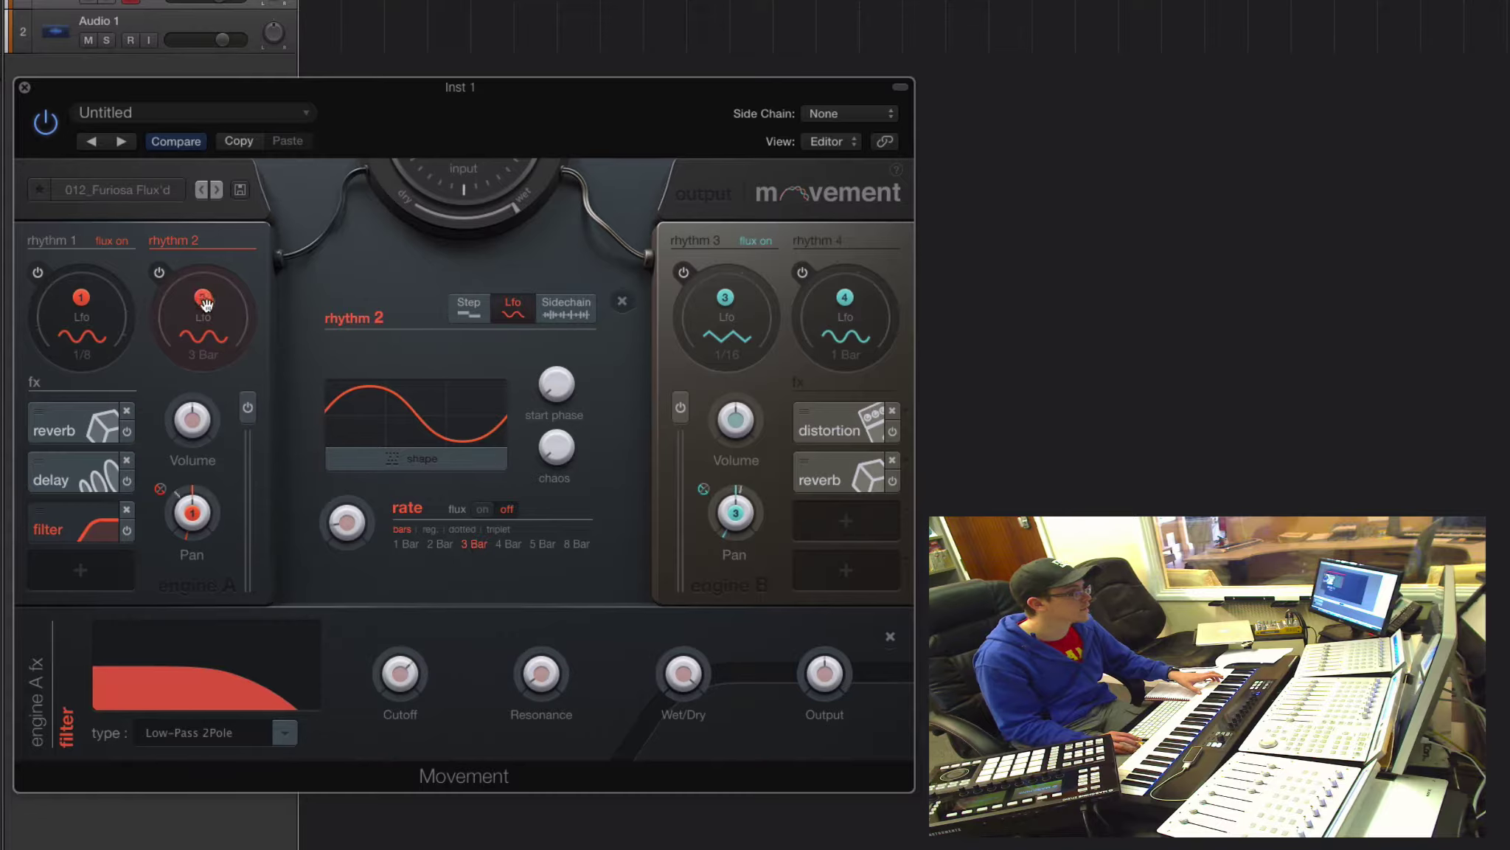
left_click_drag(205, 302, 401, 677)
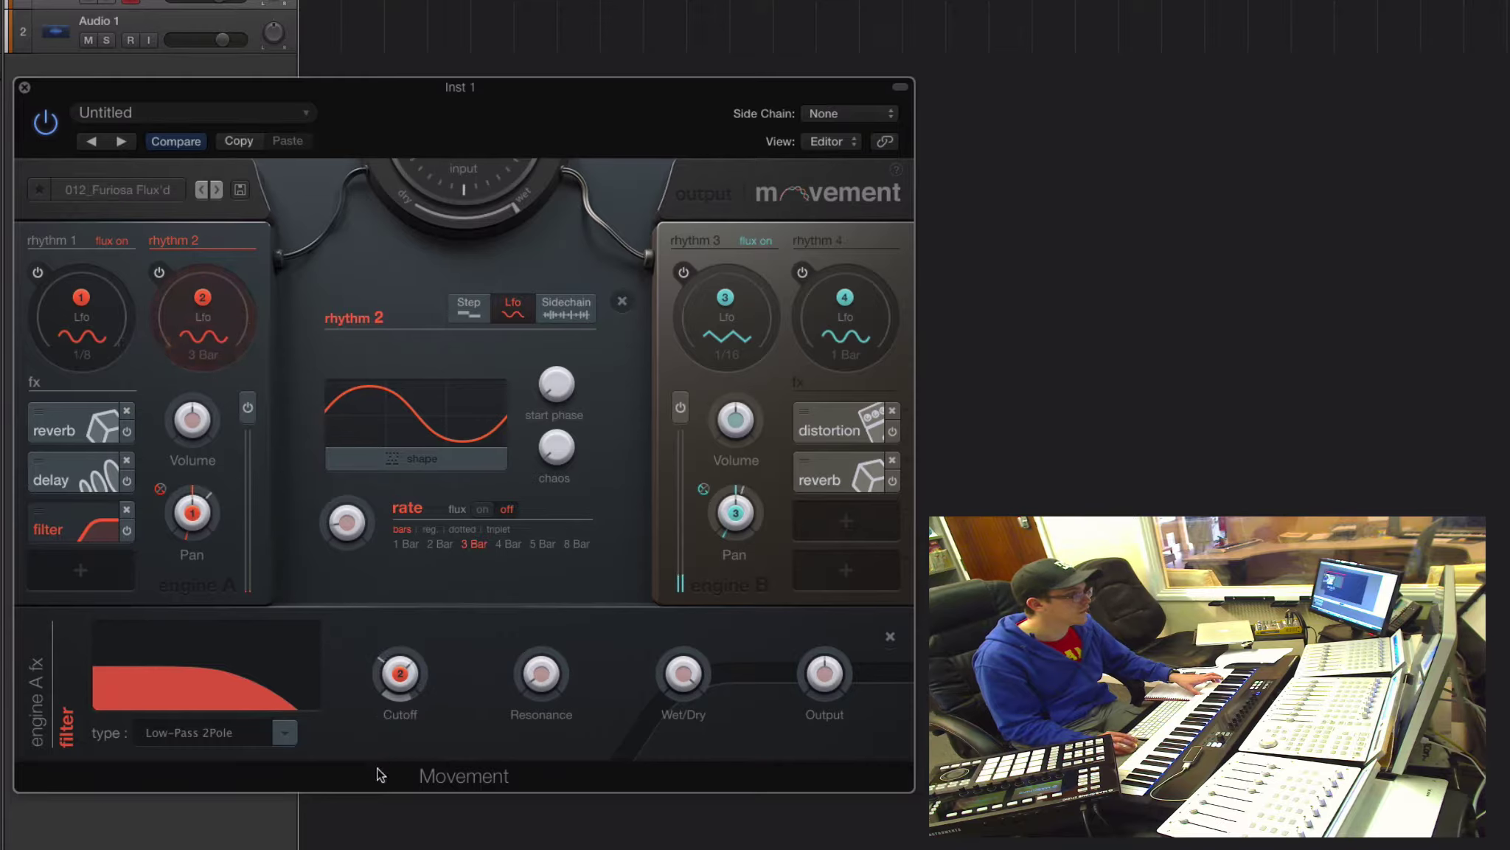
mouse_move(404, 710)
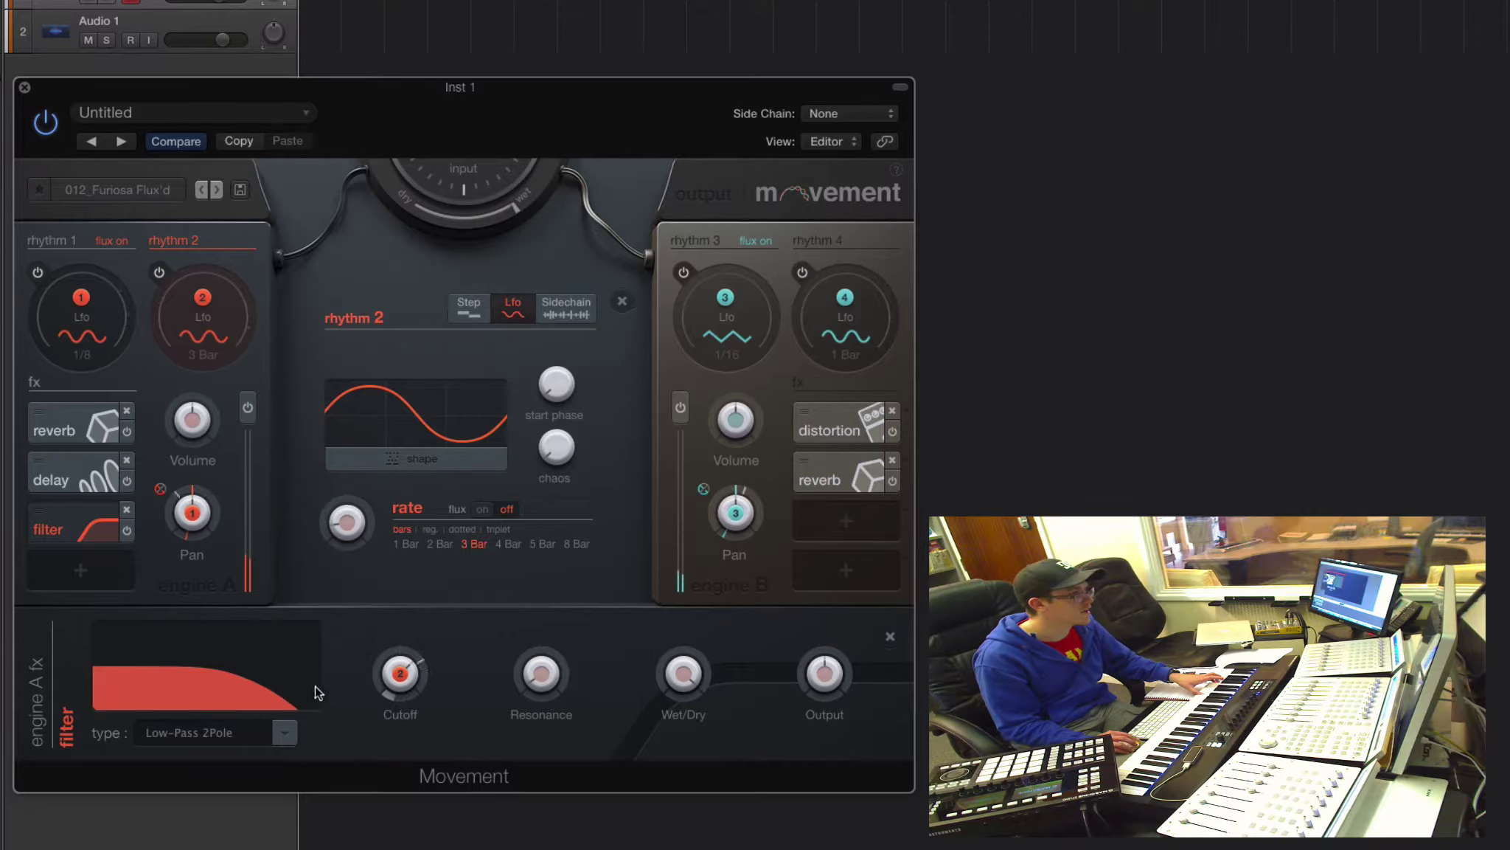
mouse_move(412, 666)
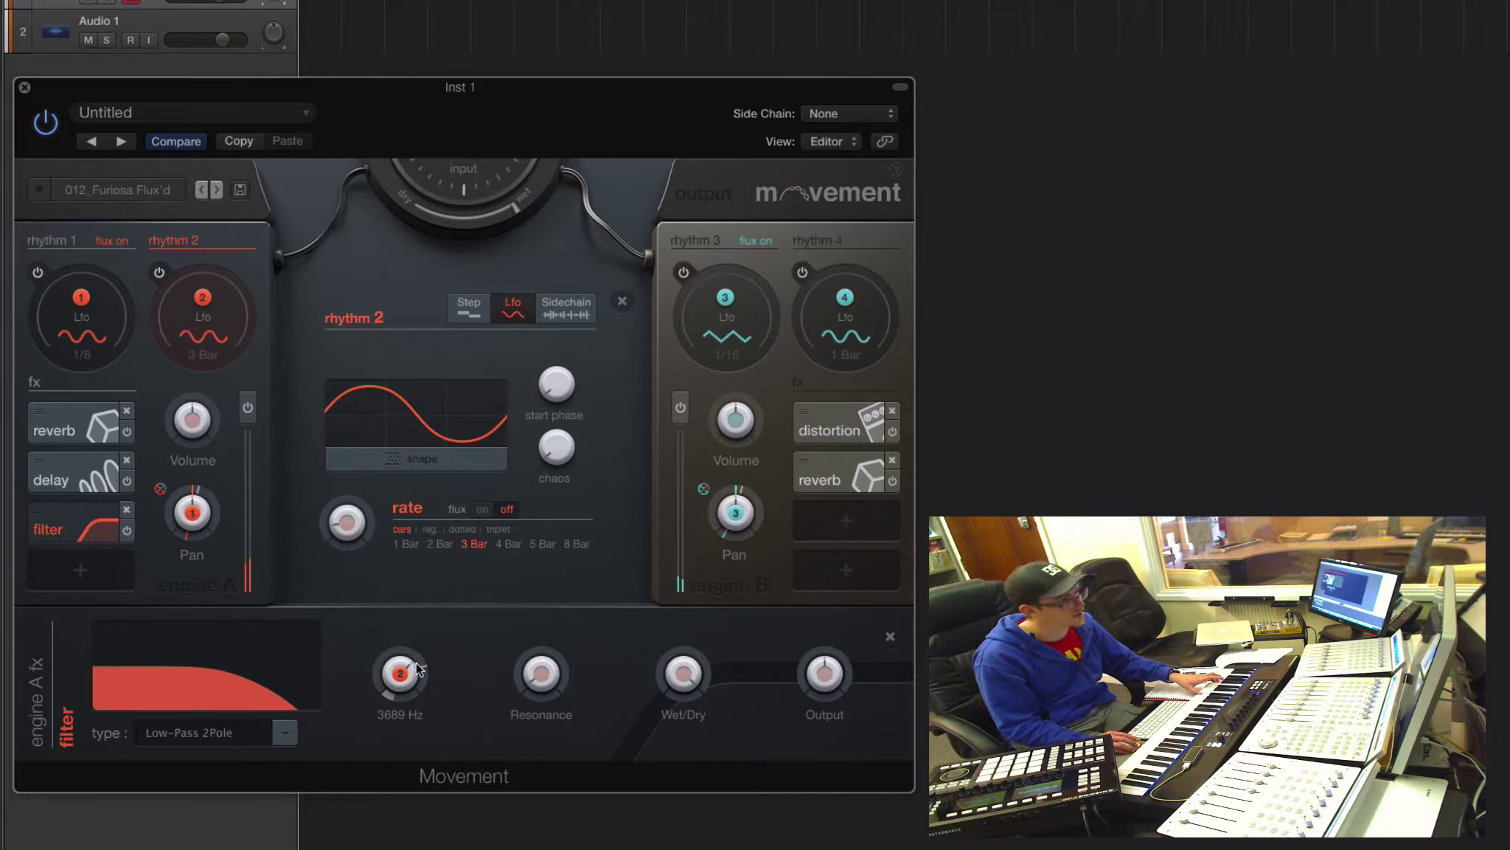
mouse_move(401, 671)
left_mouse_down()
mouse_move(397, 734)
mouse_move(397, 660)
mouse_move(415, 693)
mouse_move(417, 680)
left_mouse_up()
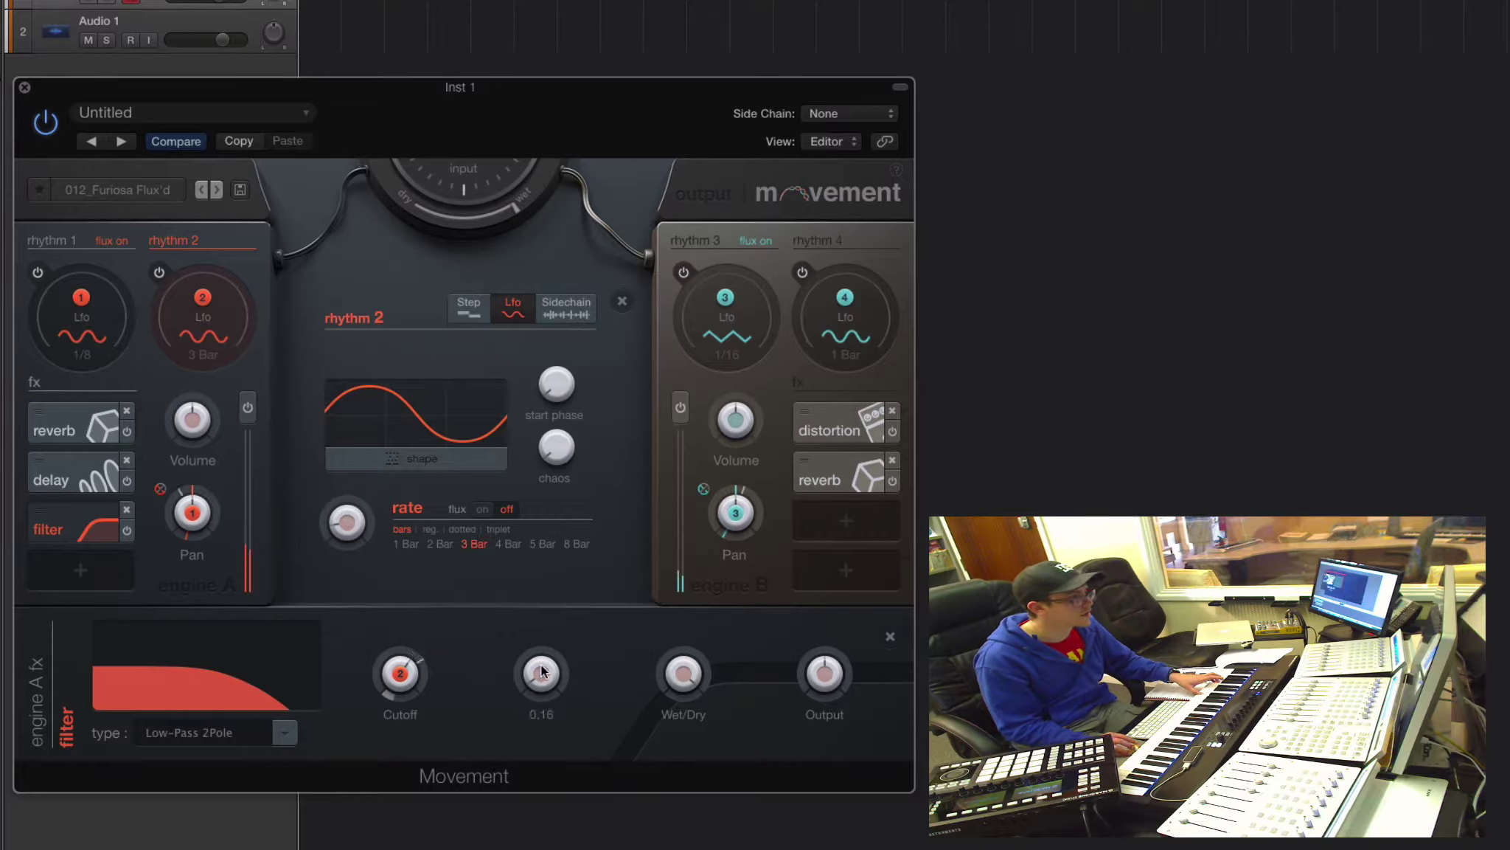
Step: Raise filter Resonance to about 2.71 and have rhythm 1 modulate it
left_click_drag(522, 609, 522, 483)
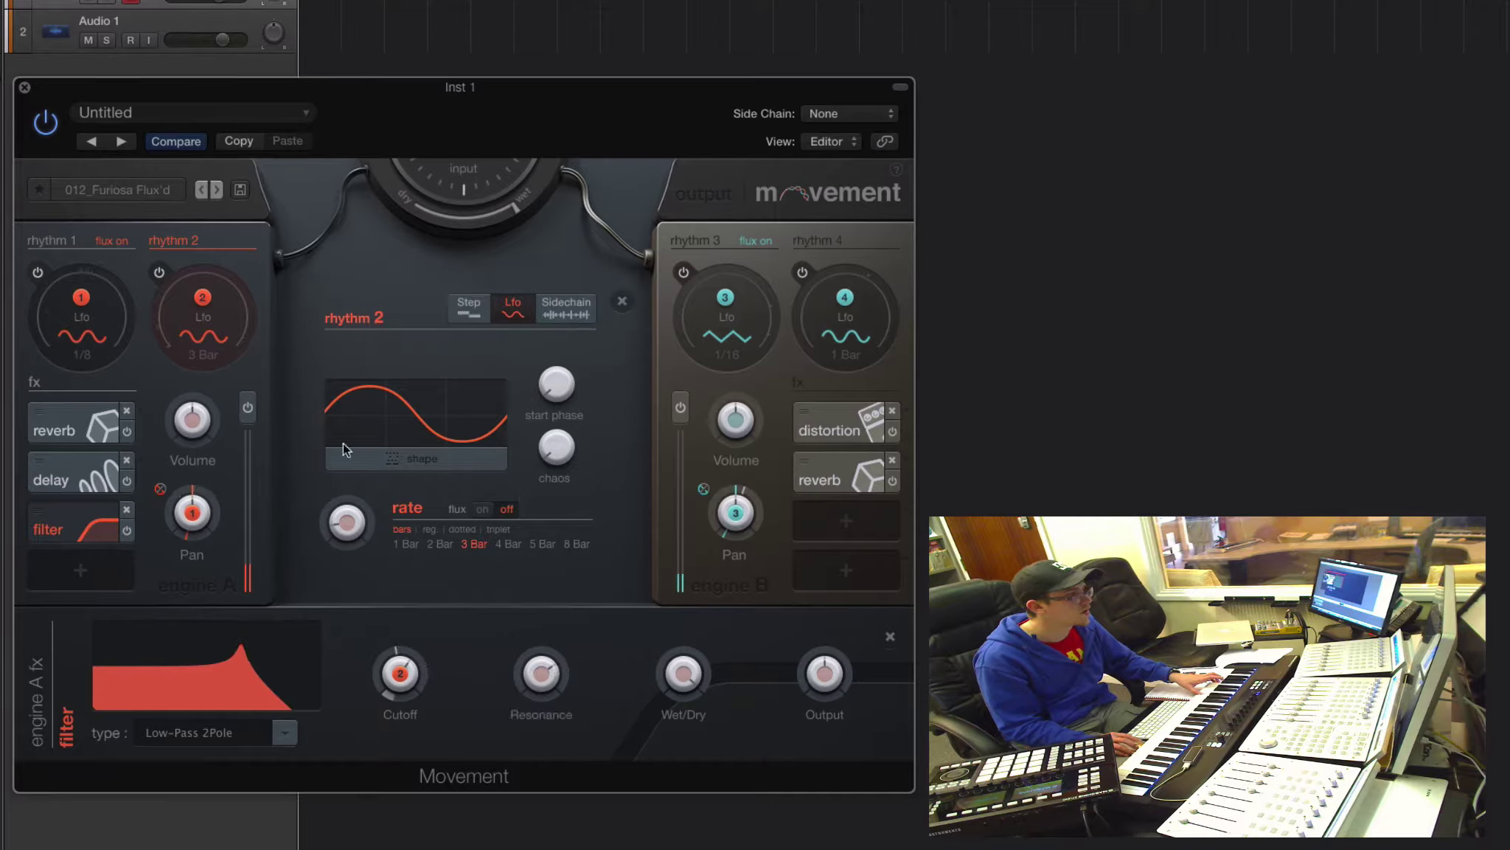
mouse_move(131, 320)
left_click_drag(131, 320, 543, 678)
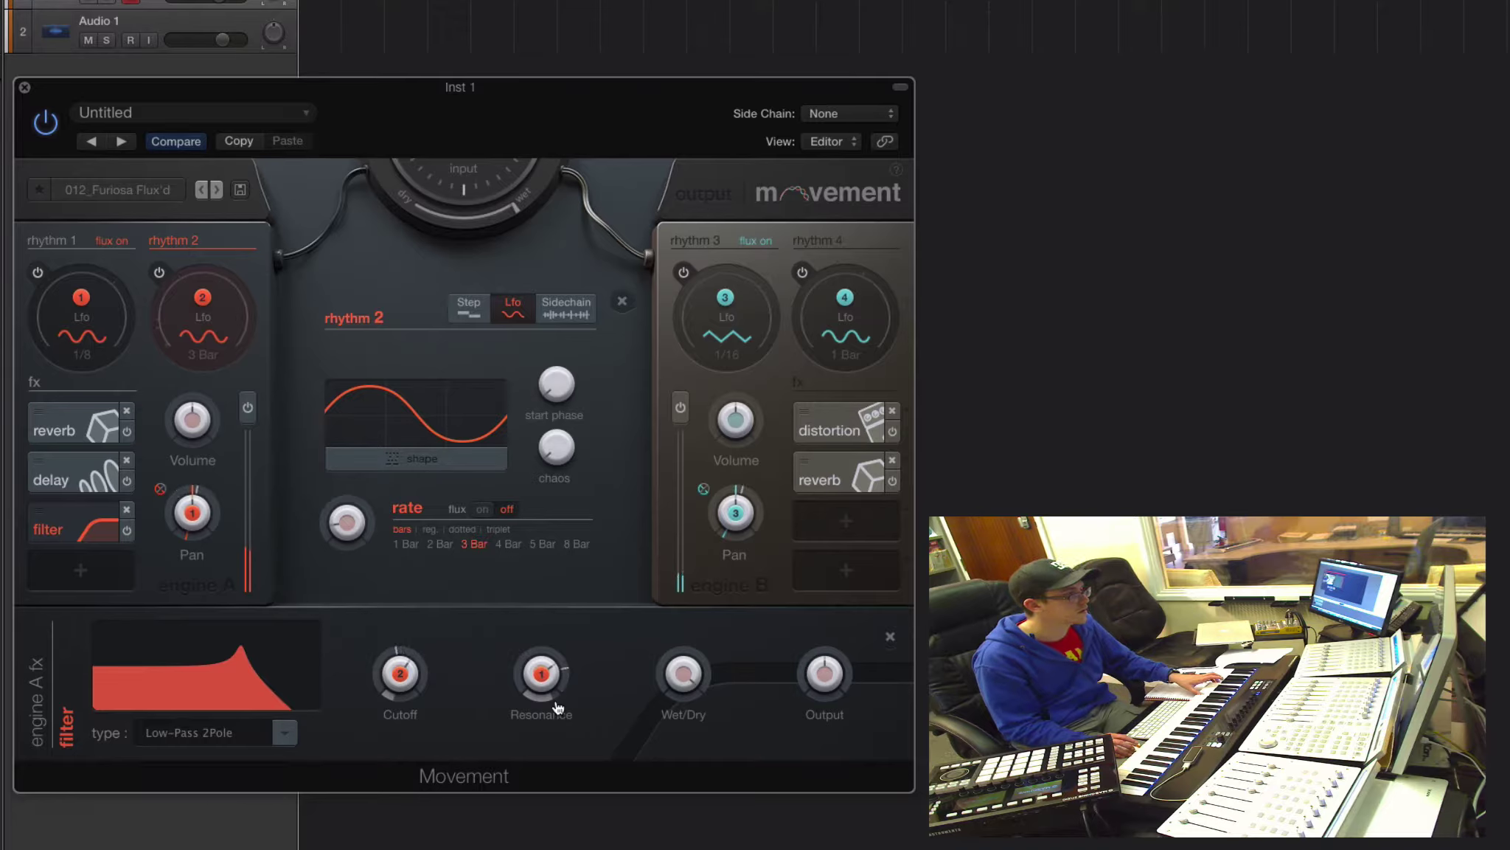
Step: Assign the filter's Wet/Dry to the XY pad's vertical axis
left_click(622, 301)
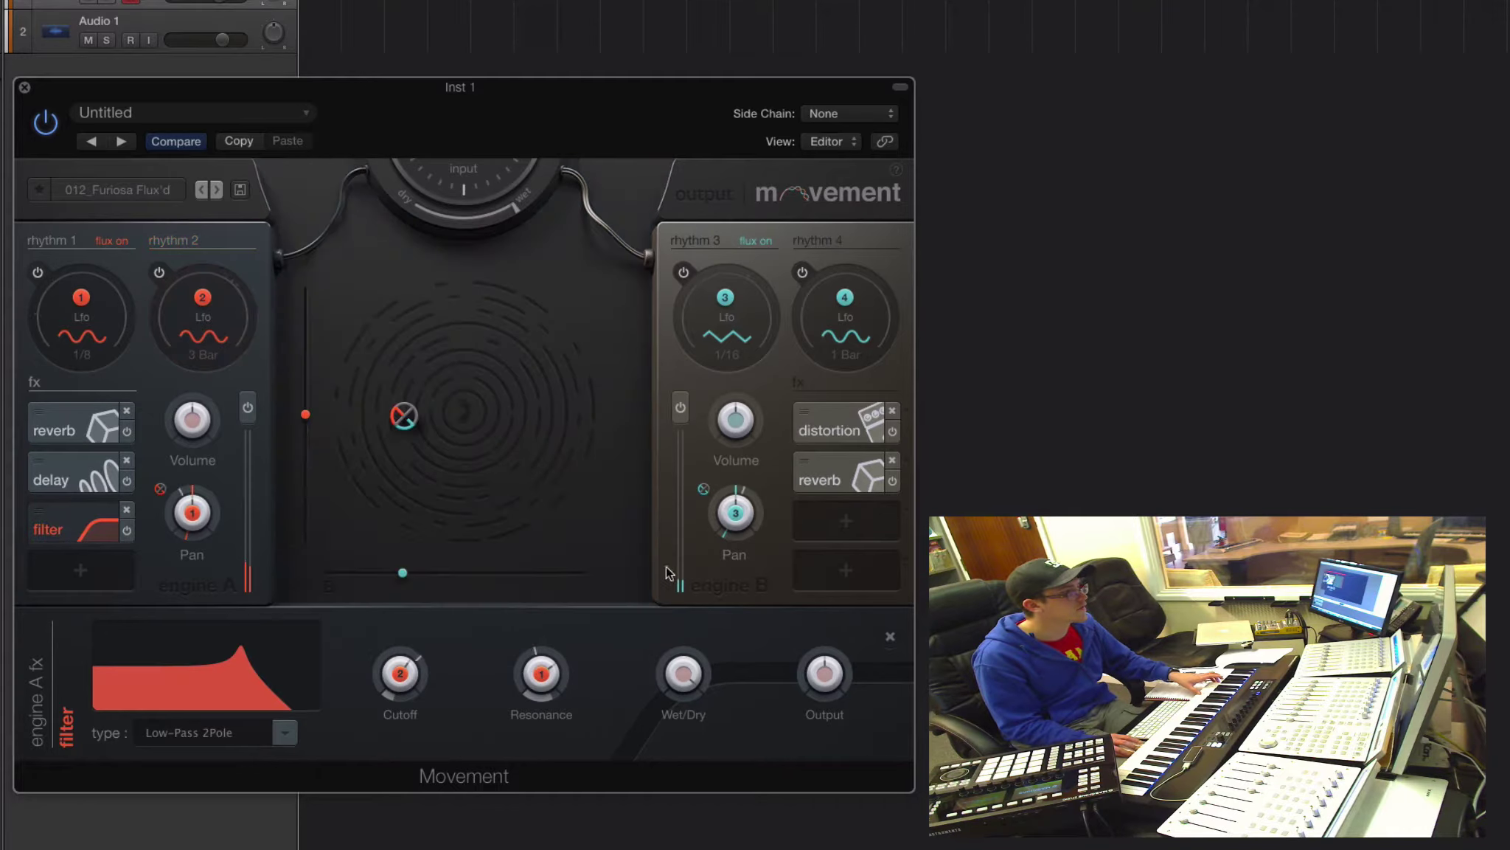
right_click(684, 663)
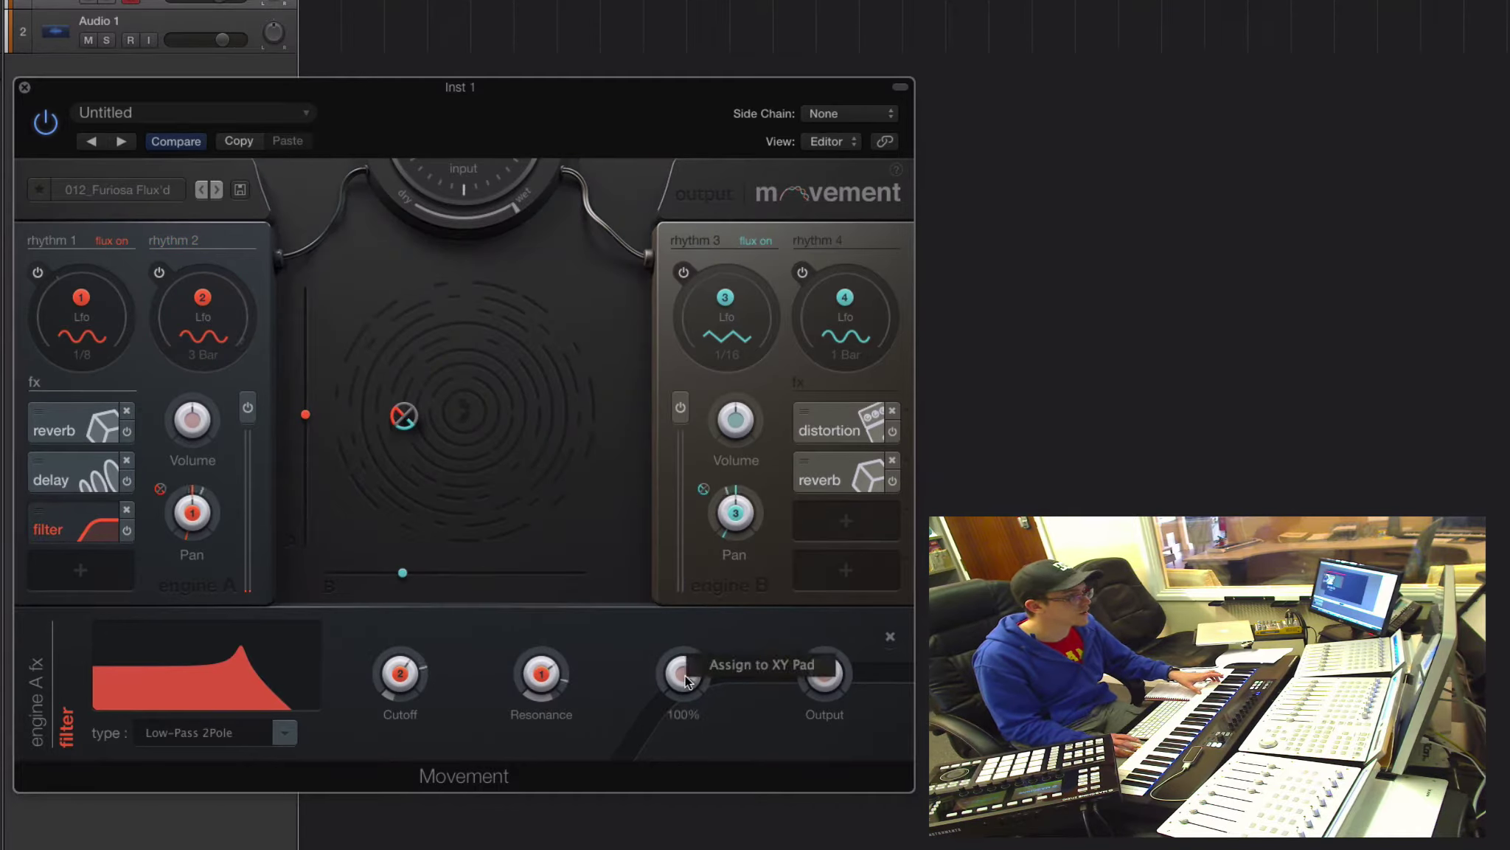
left_click(749, 665)
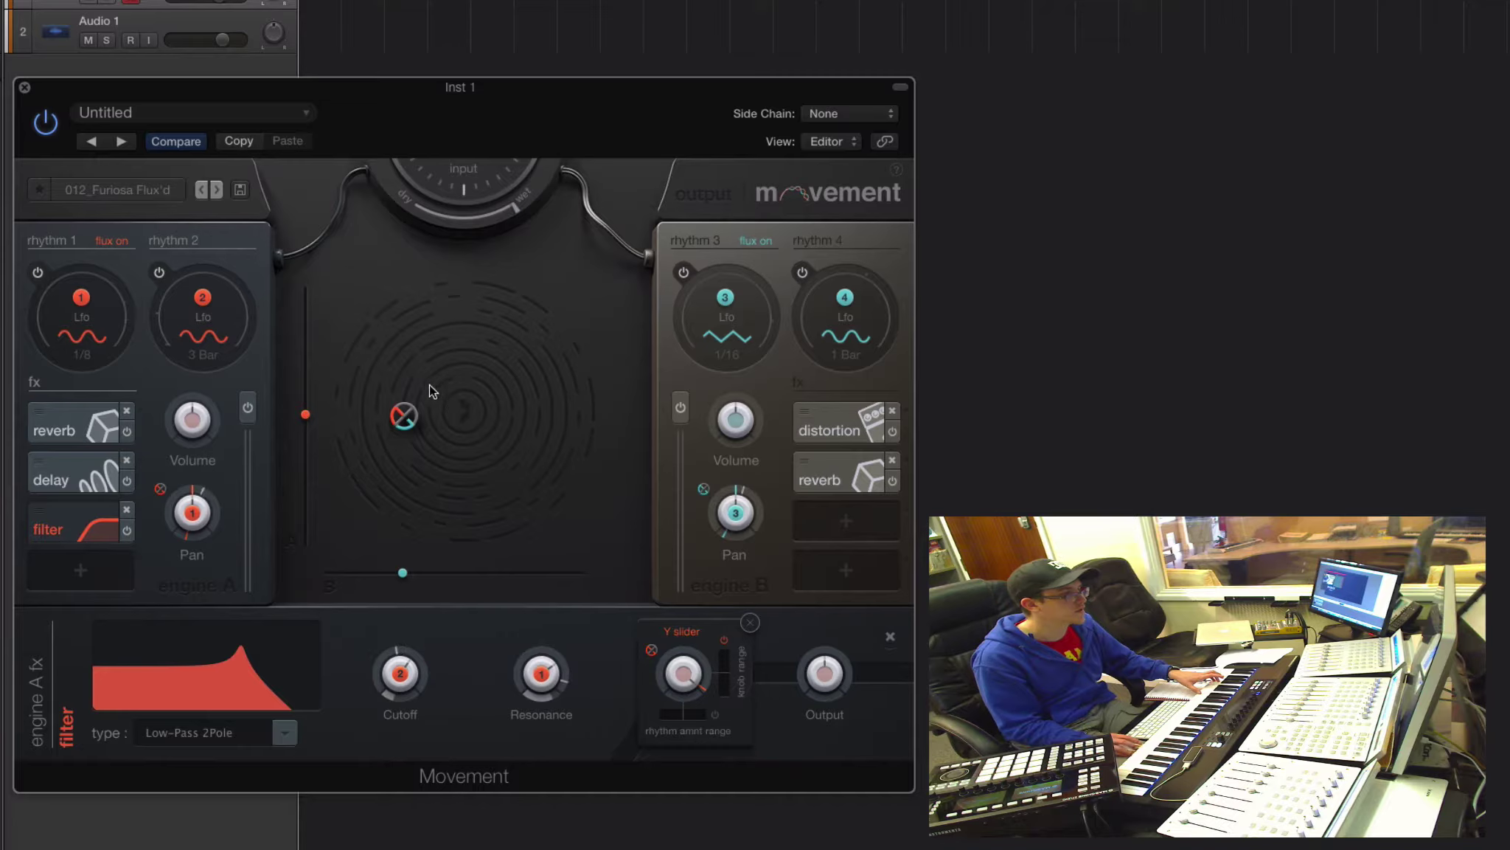
Step: Set the Wet/Dry sweep range and test it by moving the XY pad puck around
left_click_drag(404, 416, 359, 545)
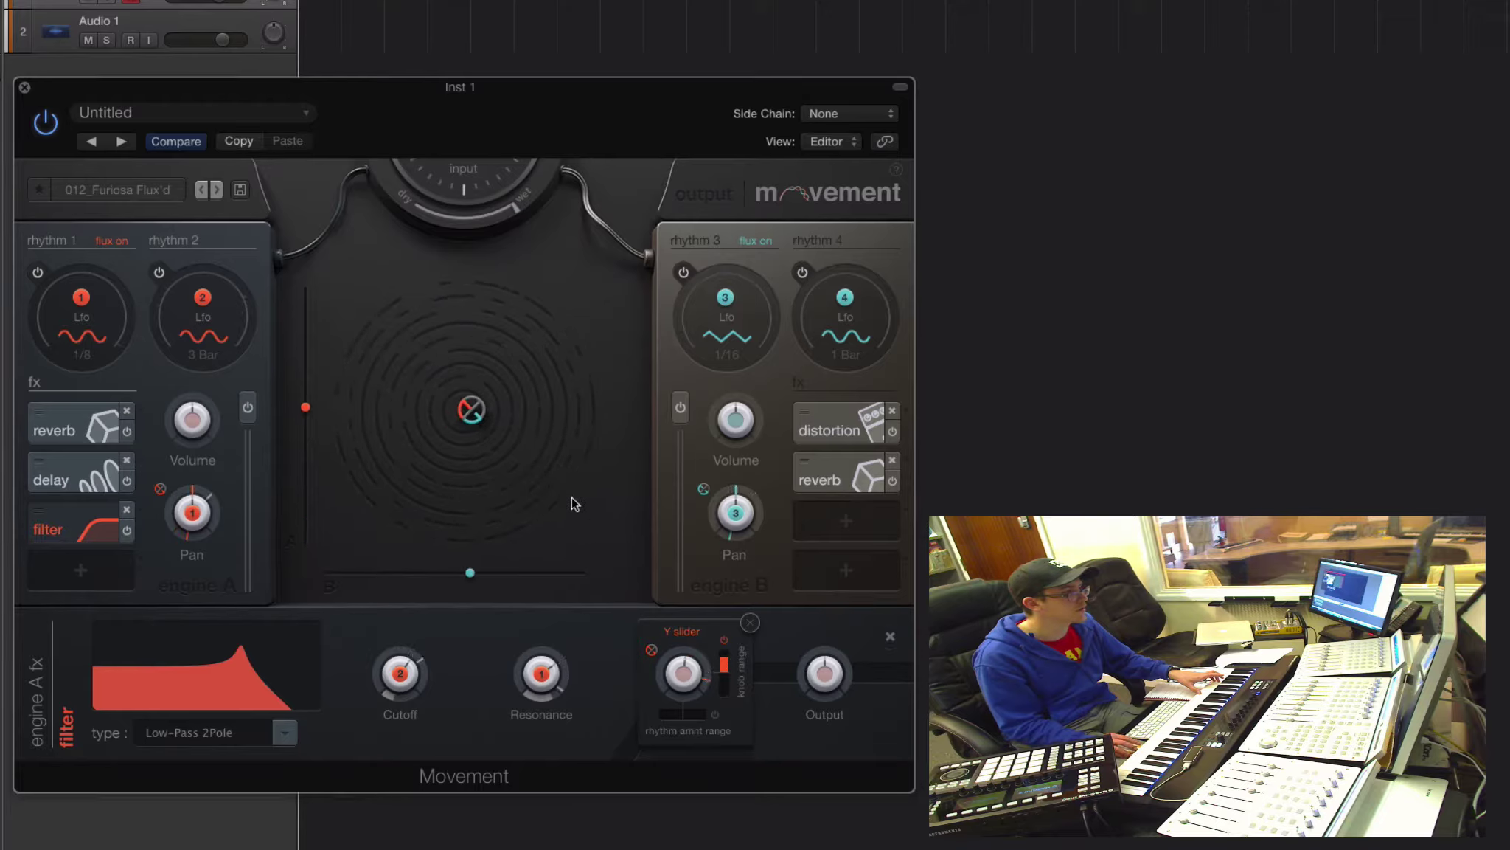
left_click_drag(472, 411, 442, 450)
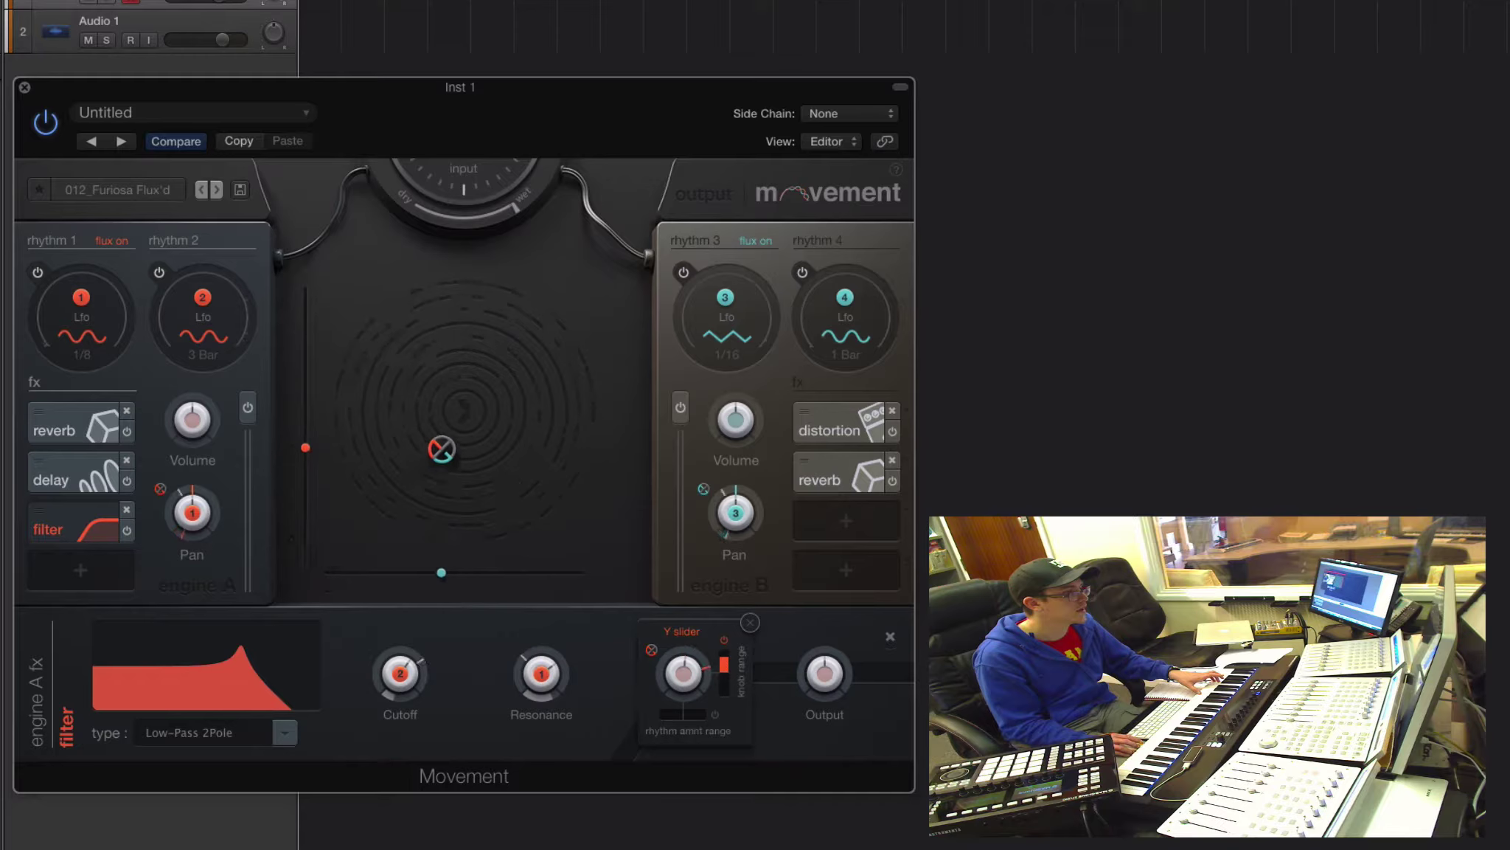
left_click_drag(723, 664, 723, 671)
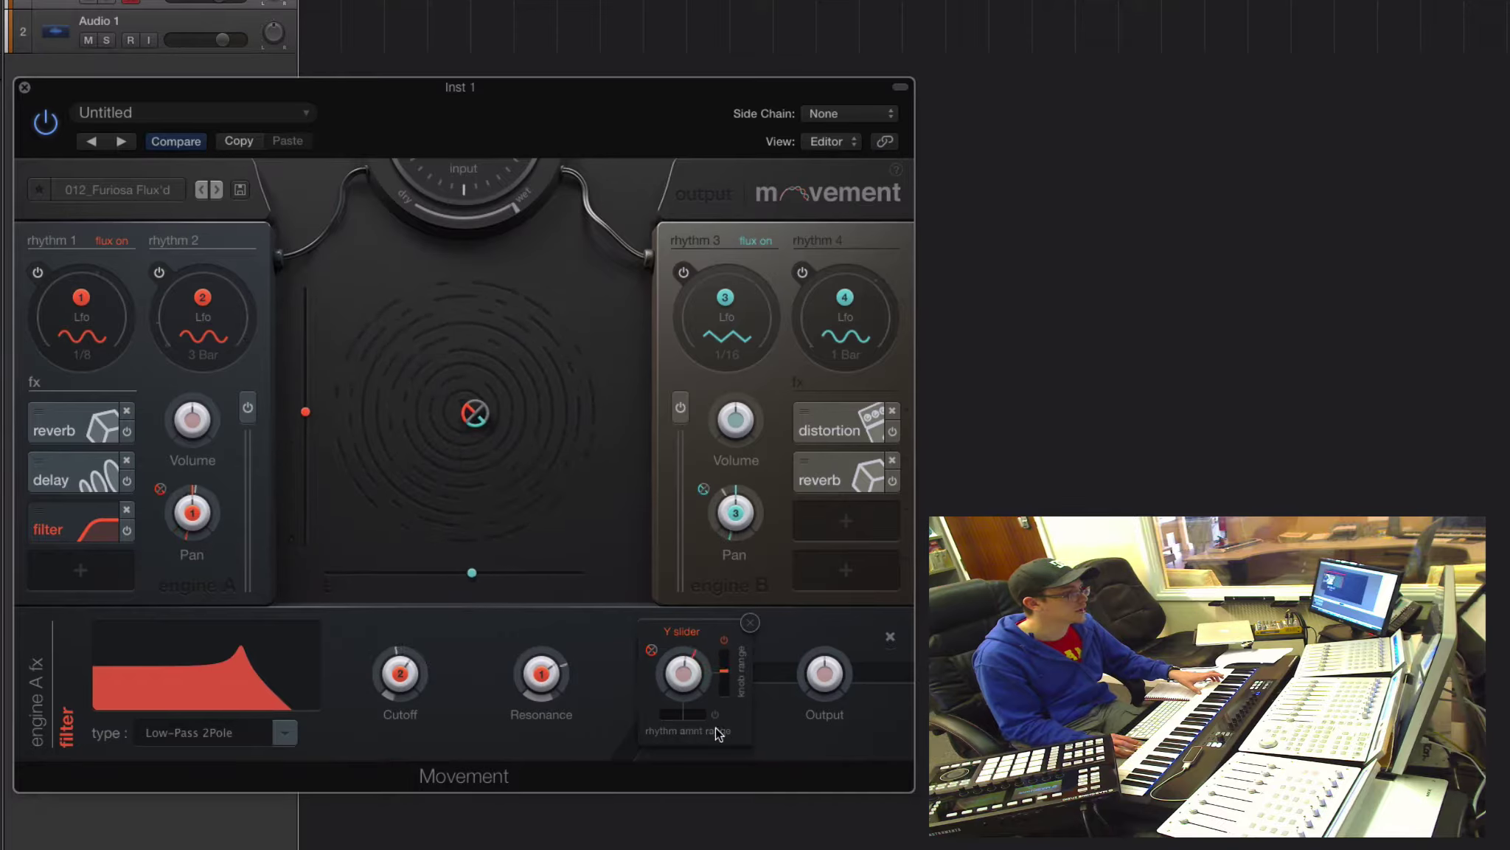
left_click_drag(475, 411, 394, 505)
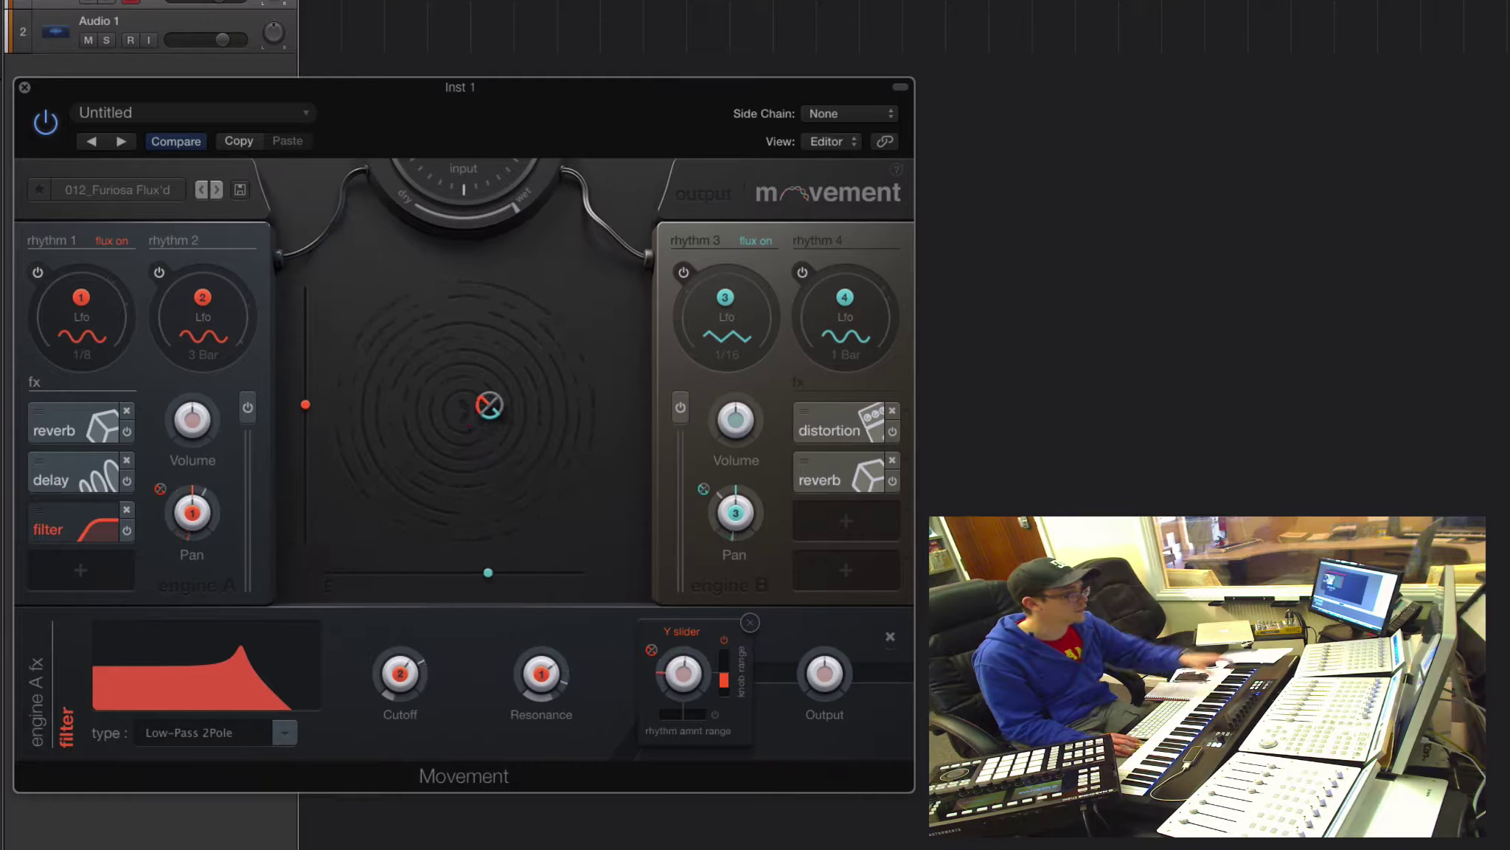
left_click_drag(483, 407, 429, 366)
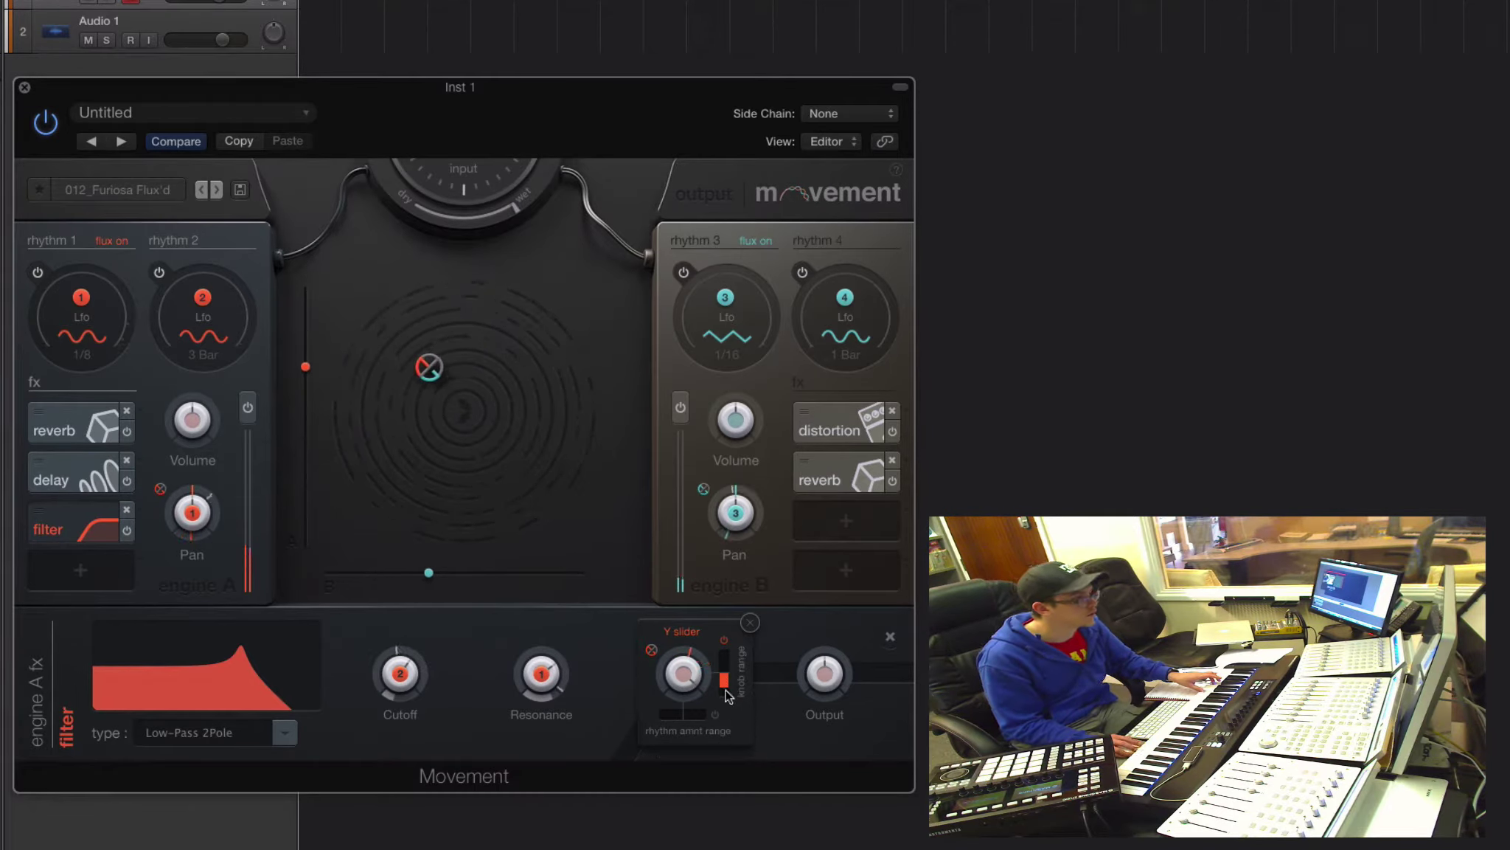
left_click_drag(424, 368, 514, 344)
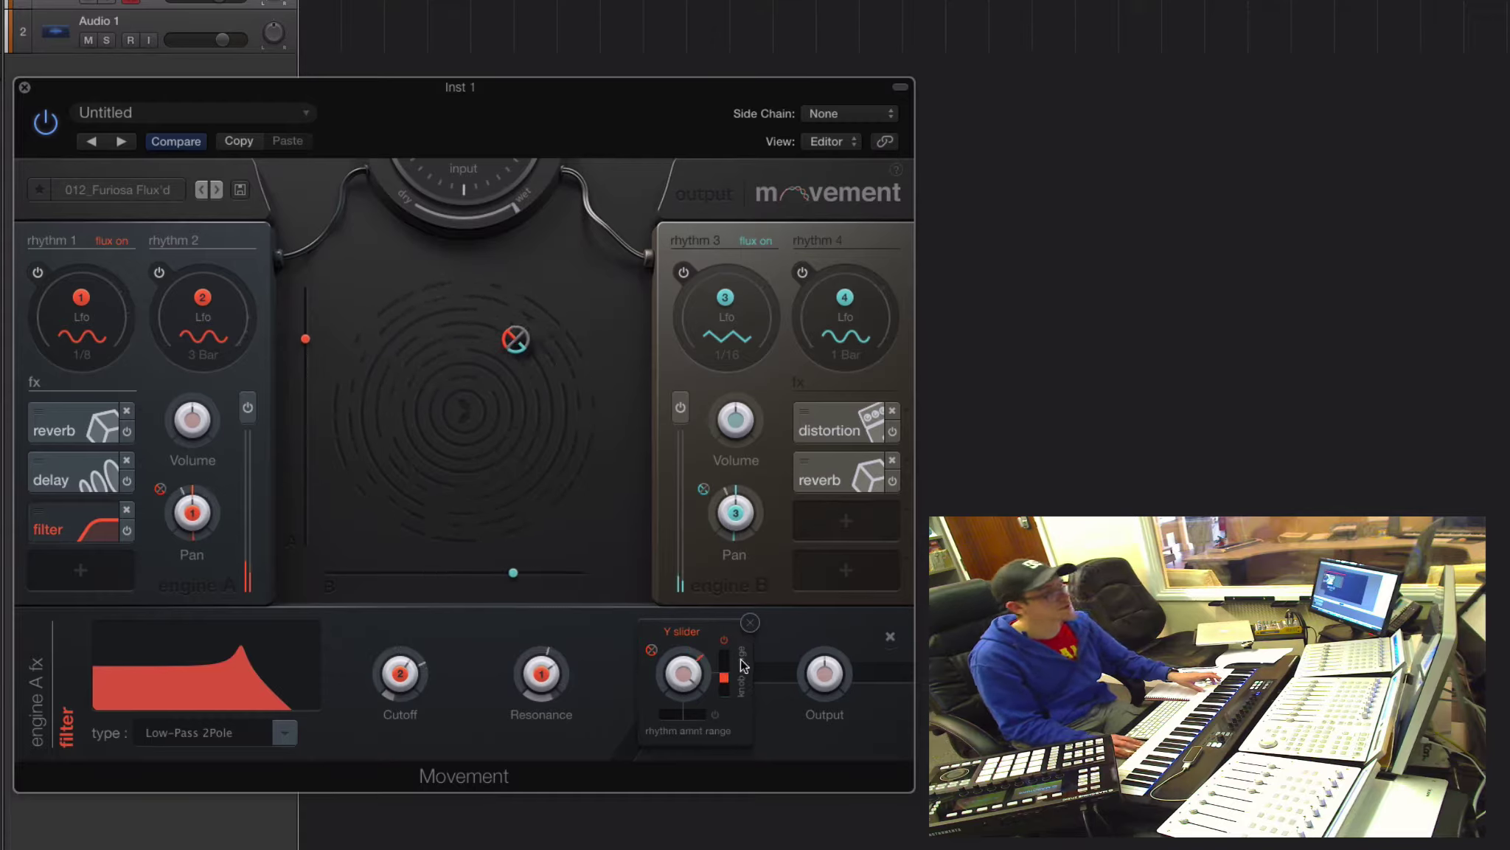
left_click(749, 624)
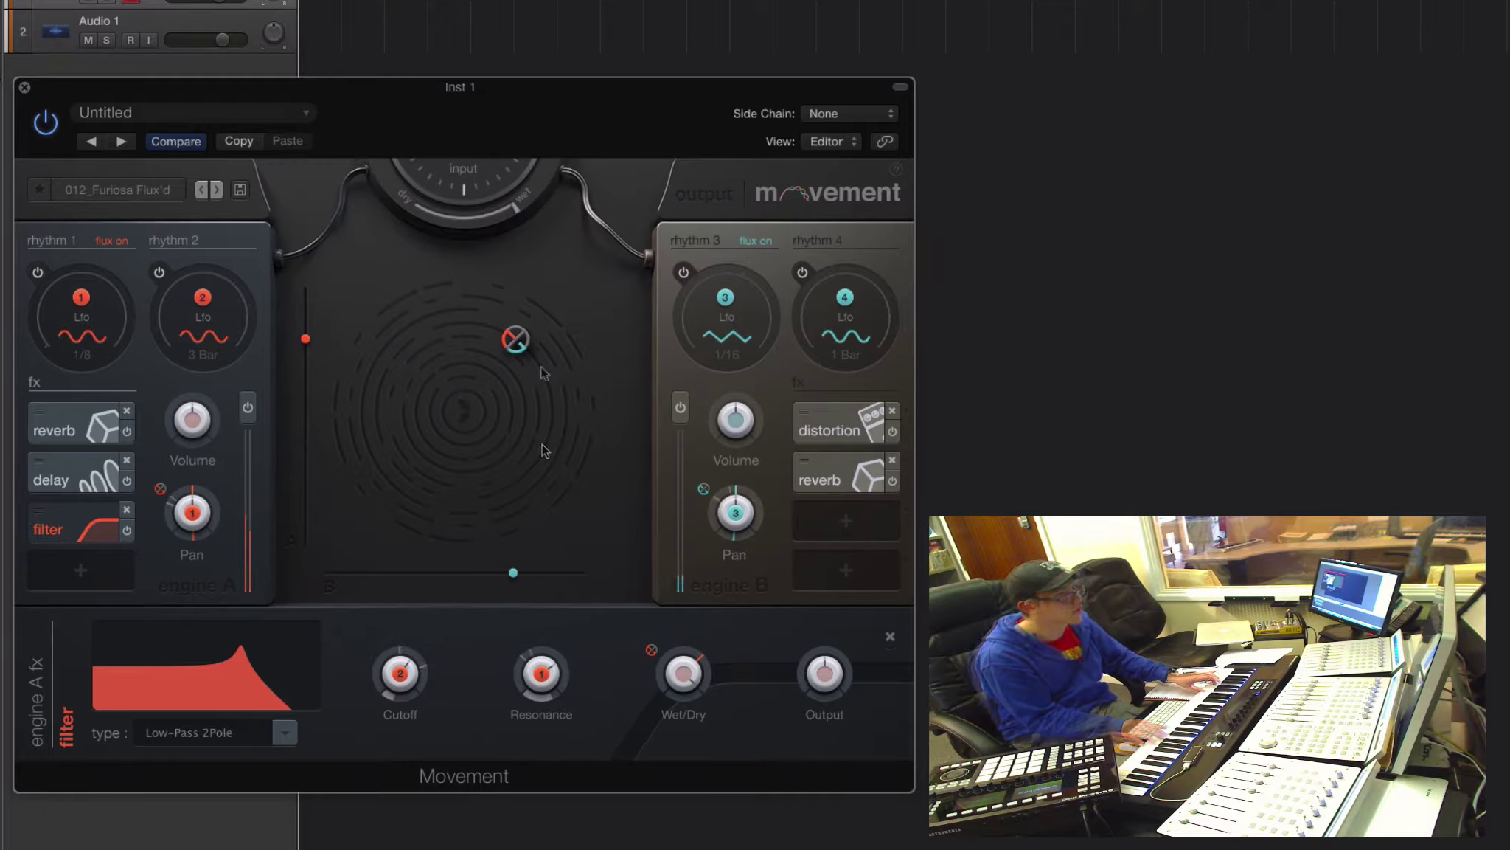
Step: Switch rhythm 3's rate to bar-length values and turn engine A off
left_click(764, 322)
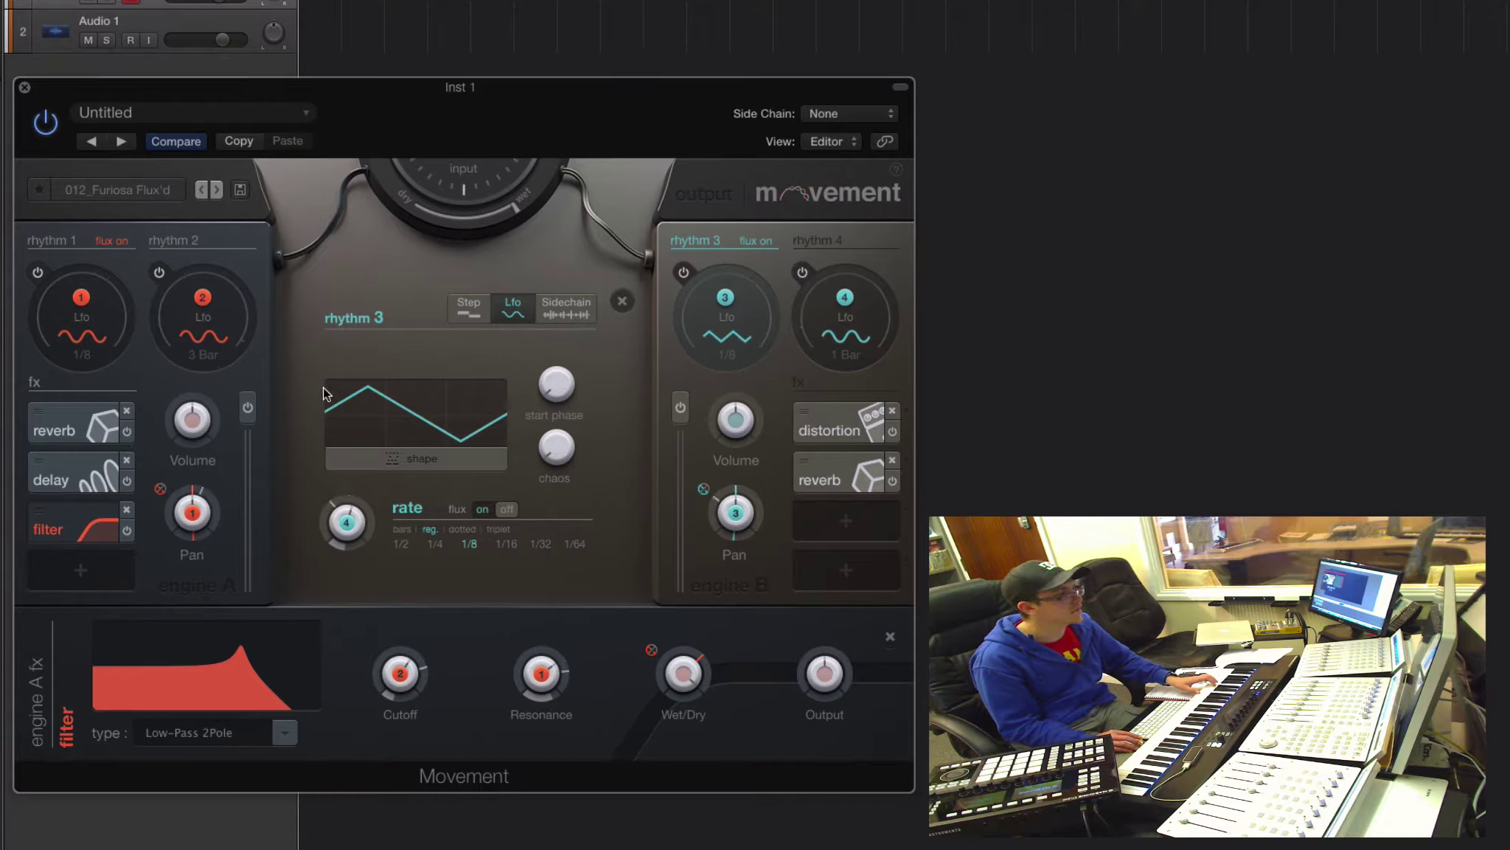
left_click(402, 529)
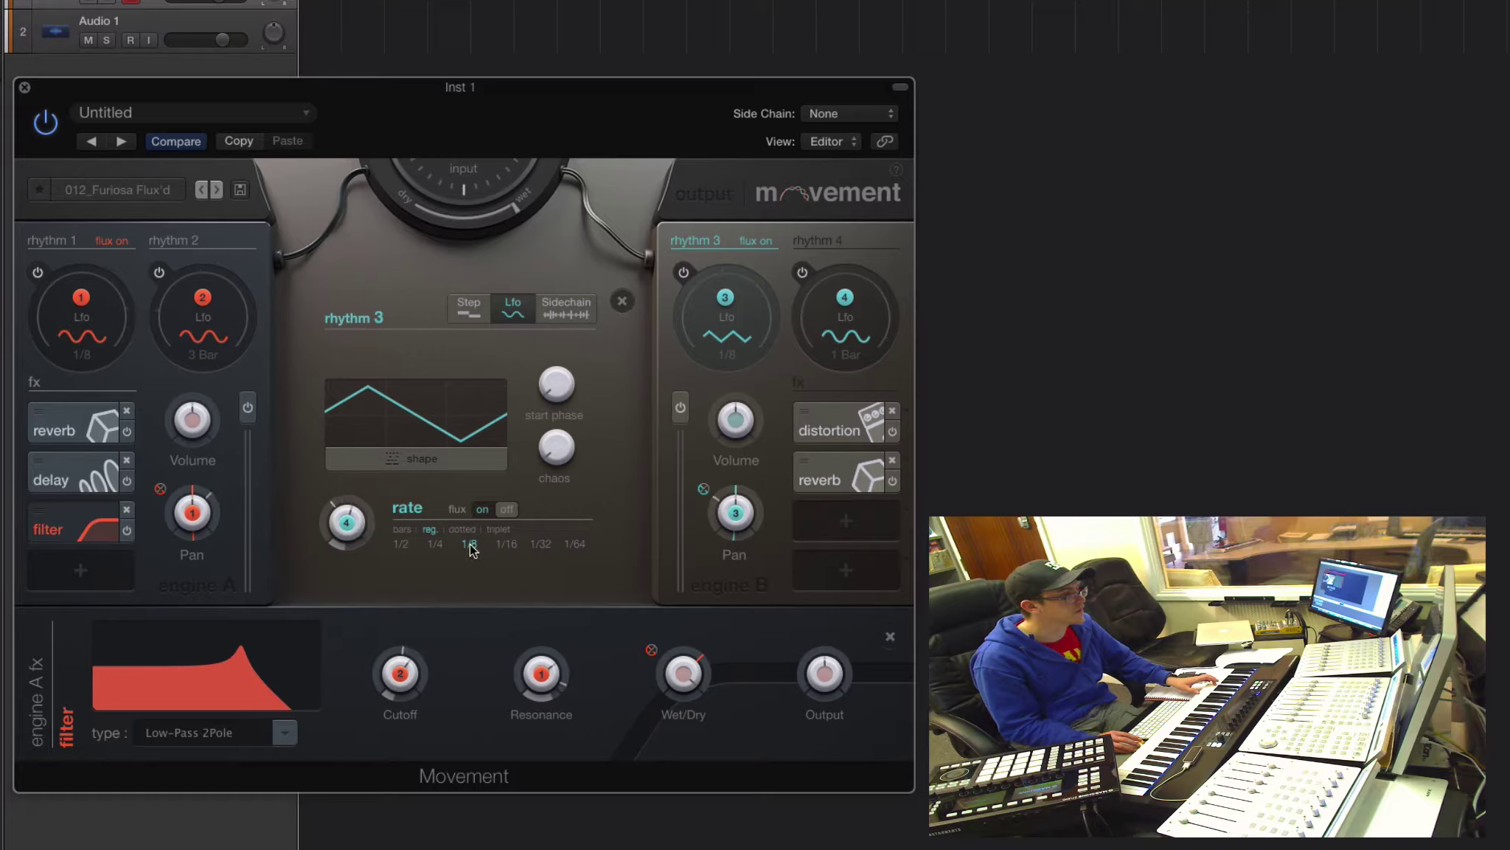
left_click(248, 407)
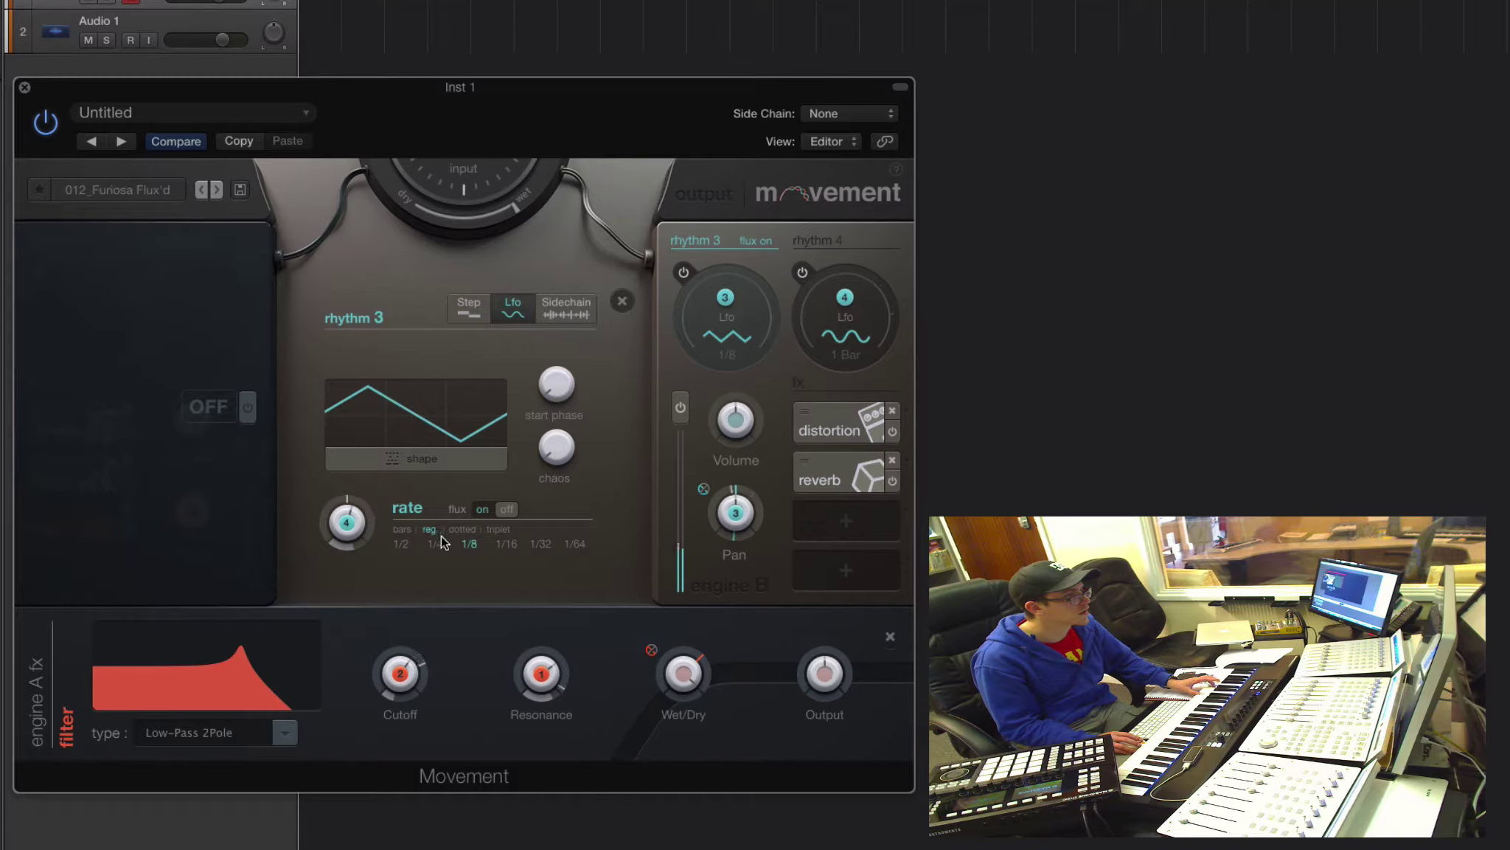
Step: Turn rhythm 3 into a step sequence with a new random pattern, then re-enable flux
left_click(474, 312)
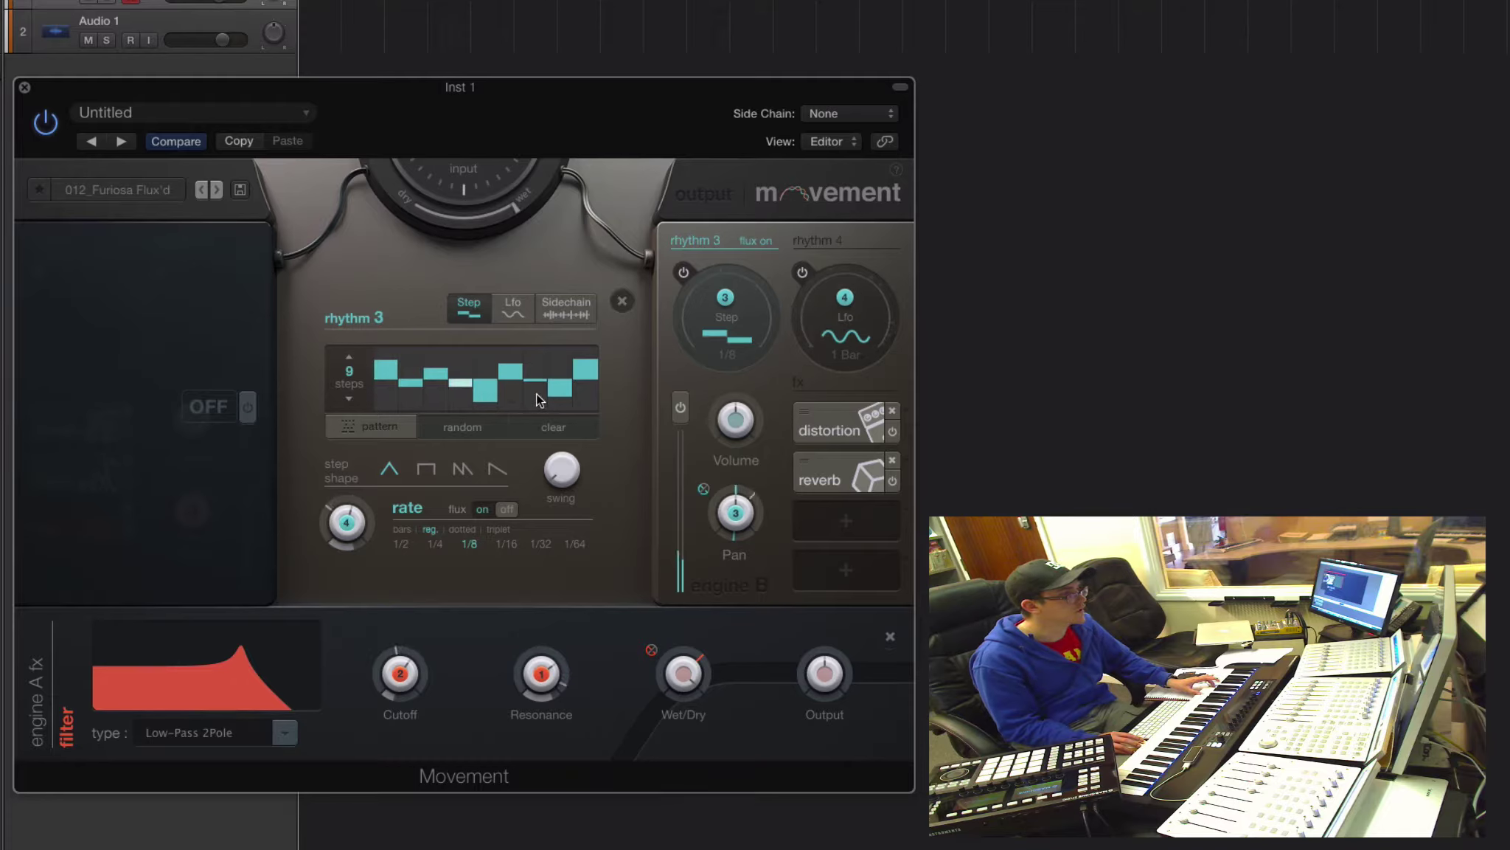
left_click(486, 511)
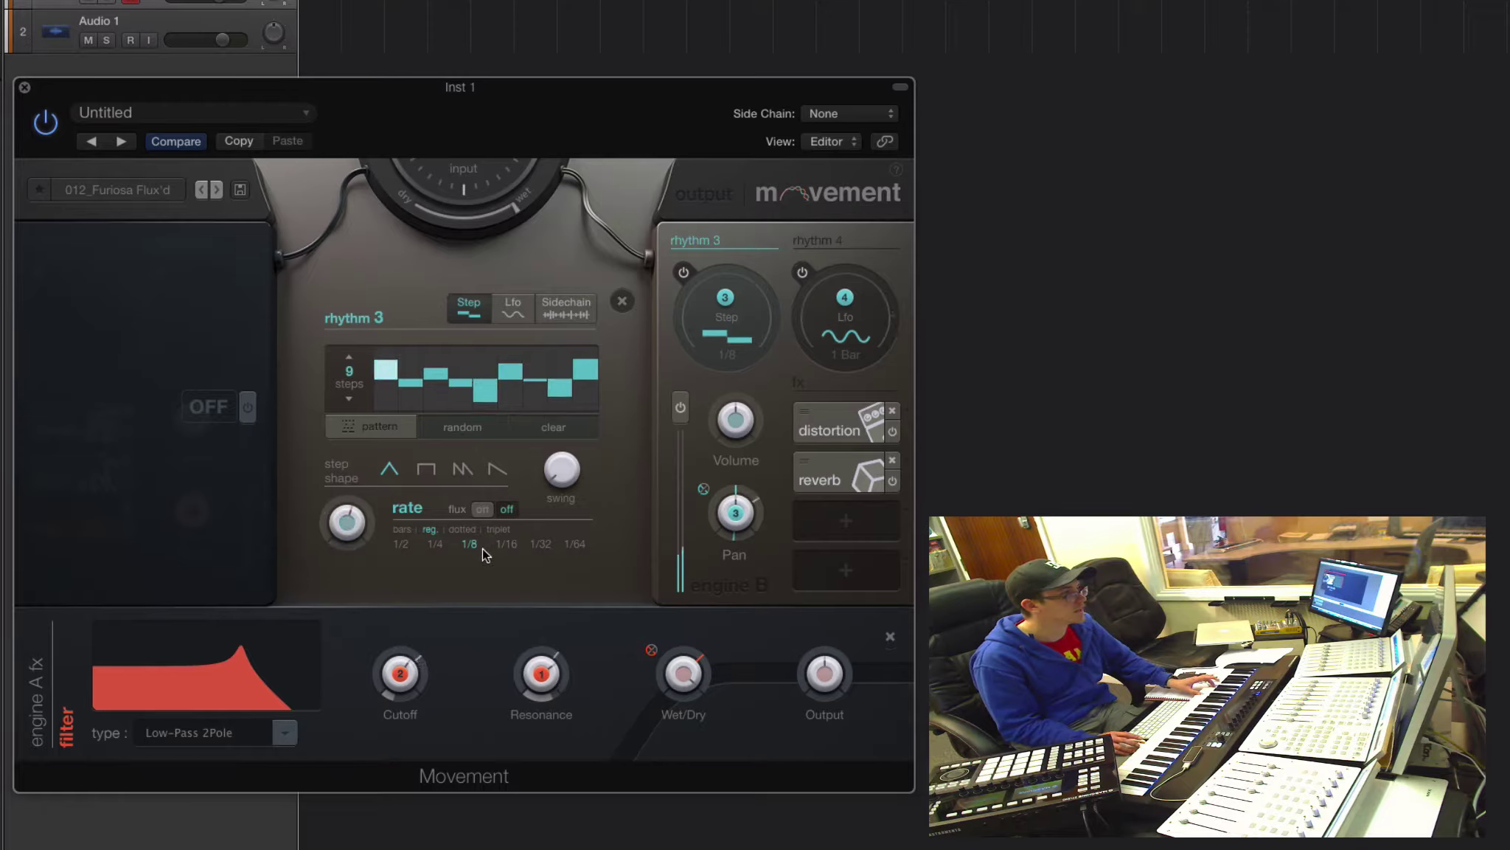
left_click(458, 426)
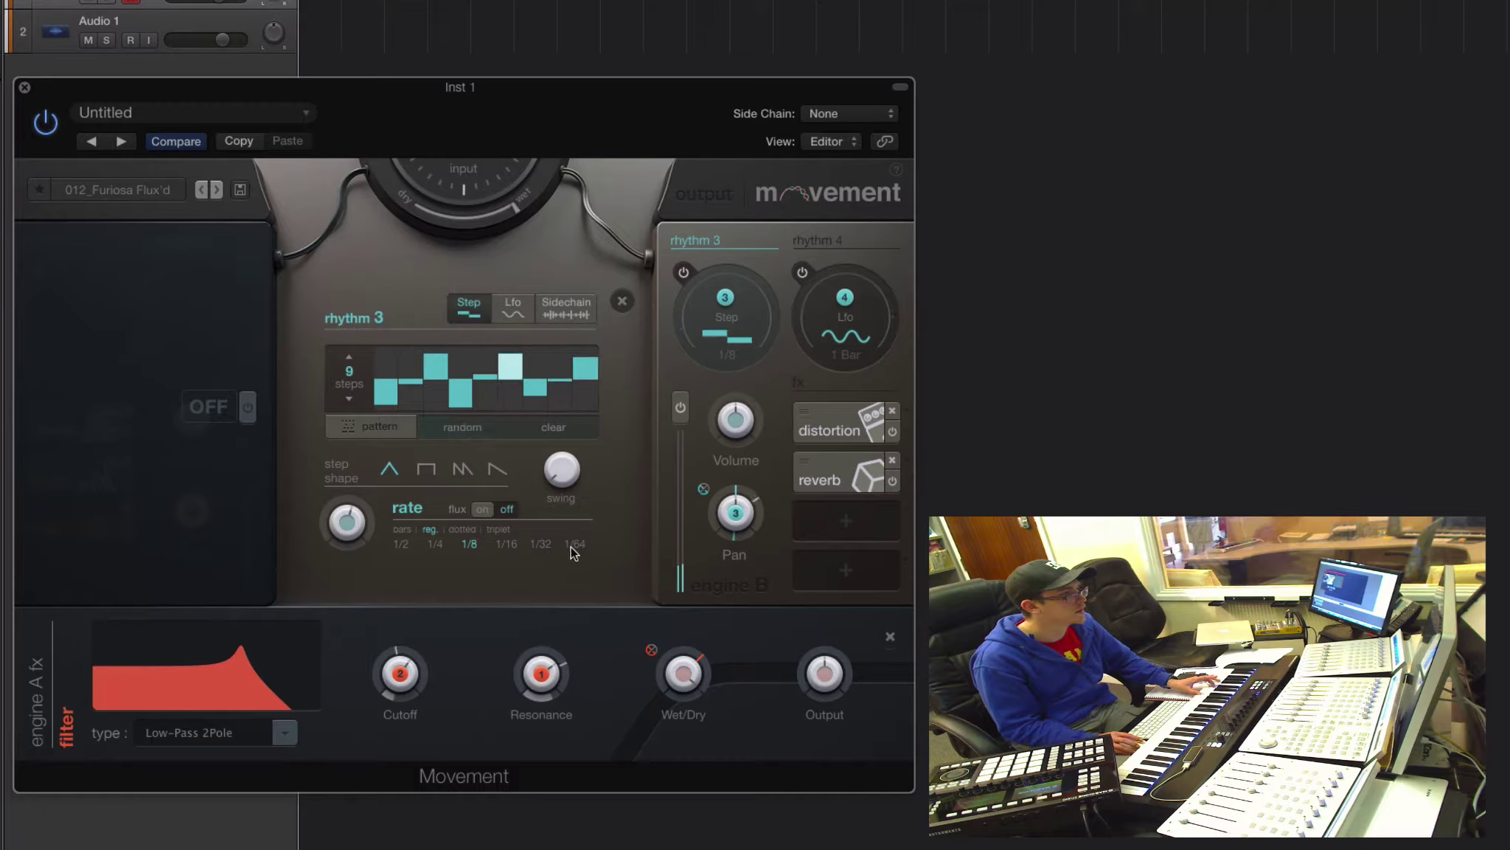
left_click(506, 510)
left_click(483, 509)
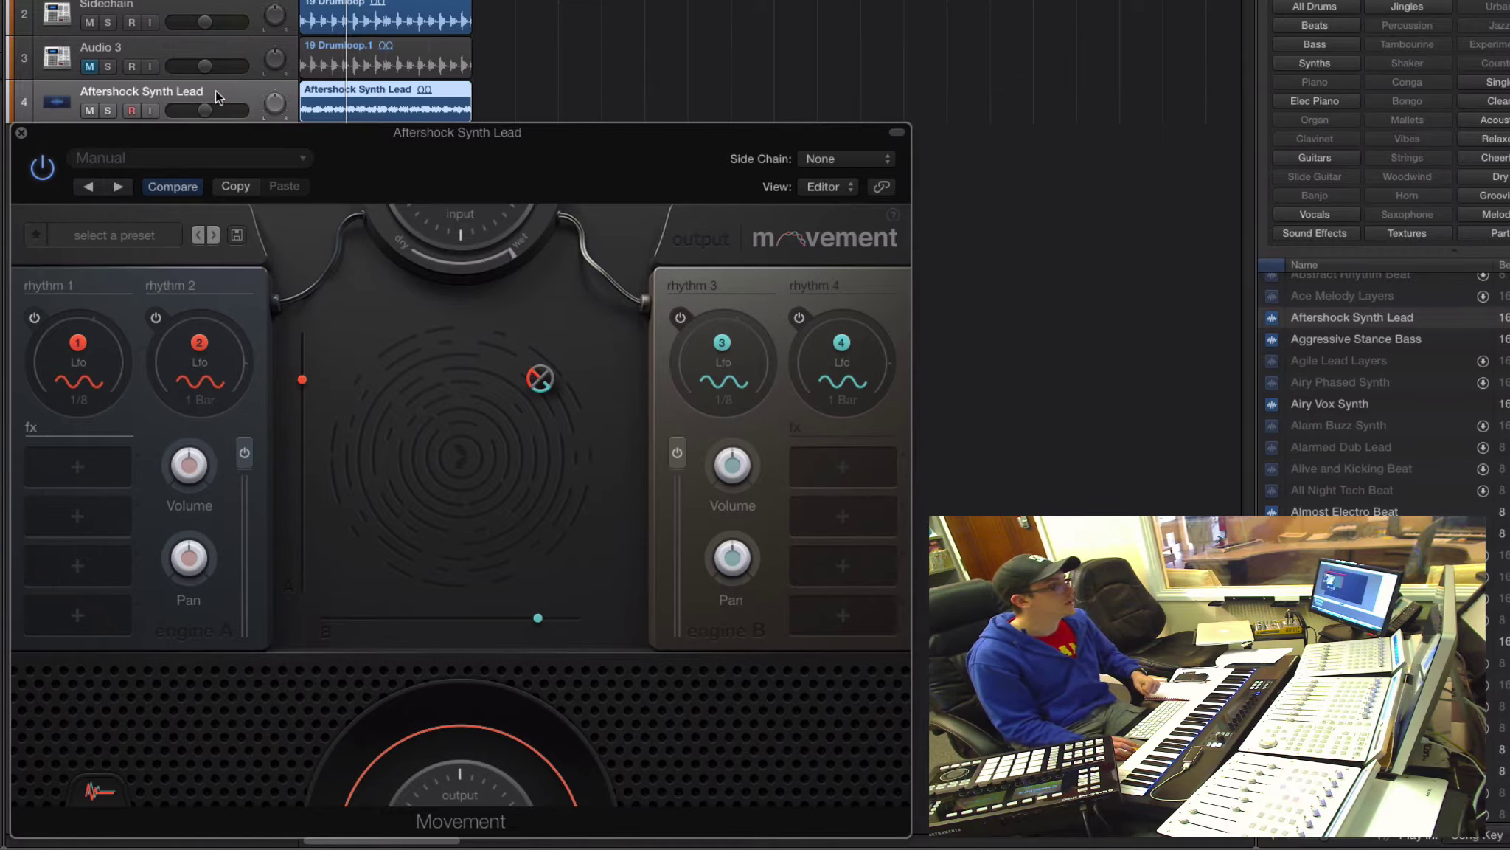
Step: Select the Aftershock Synth Lead track, refocus the Movement window, and start playback
left_click(426, 113)
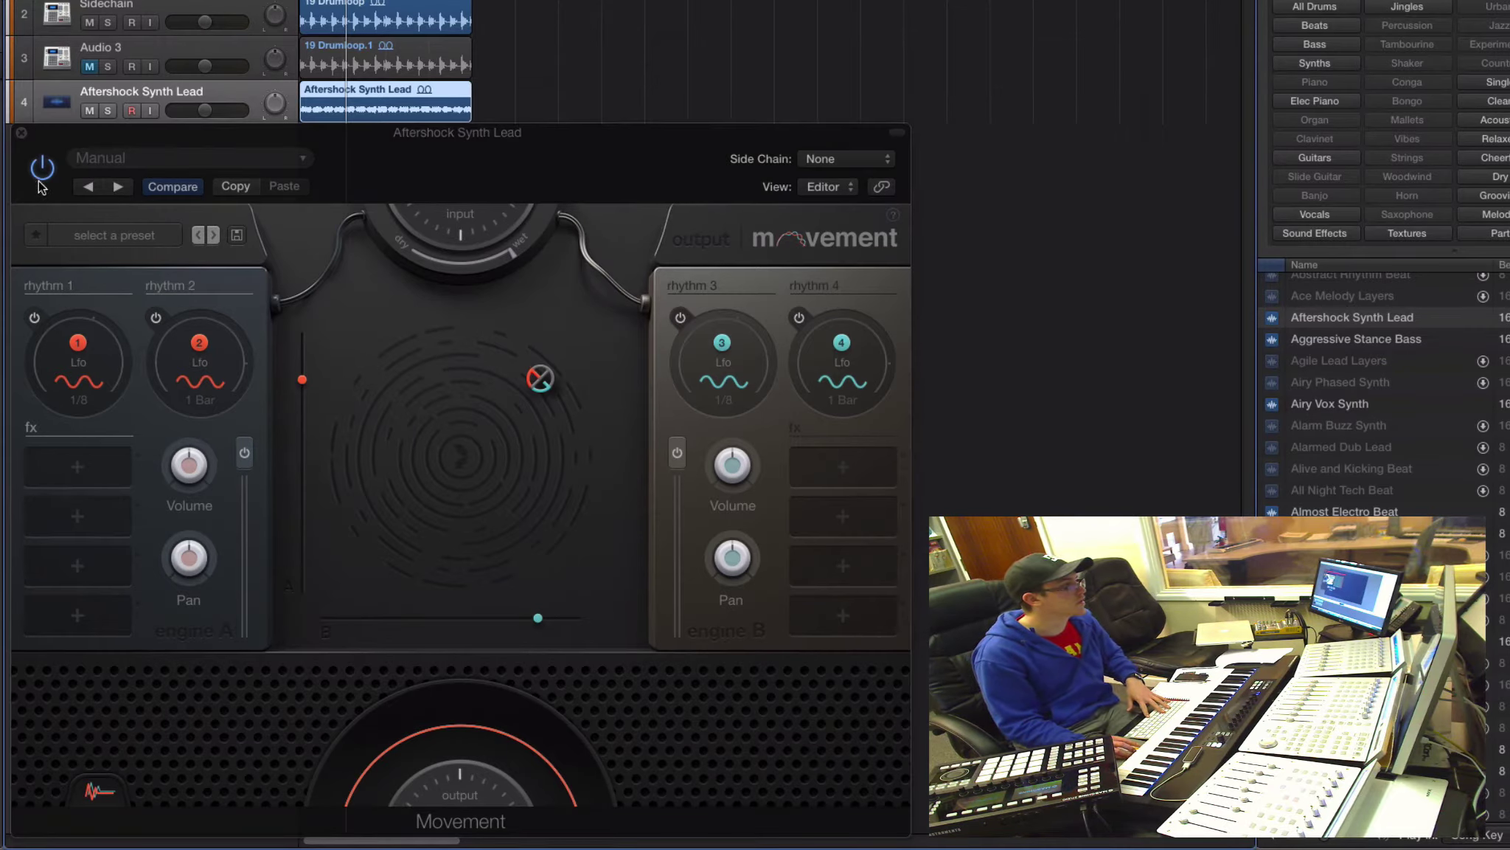
left_click(78, 181)
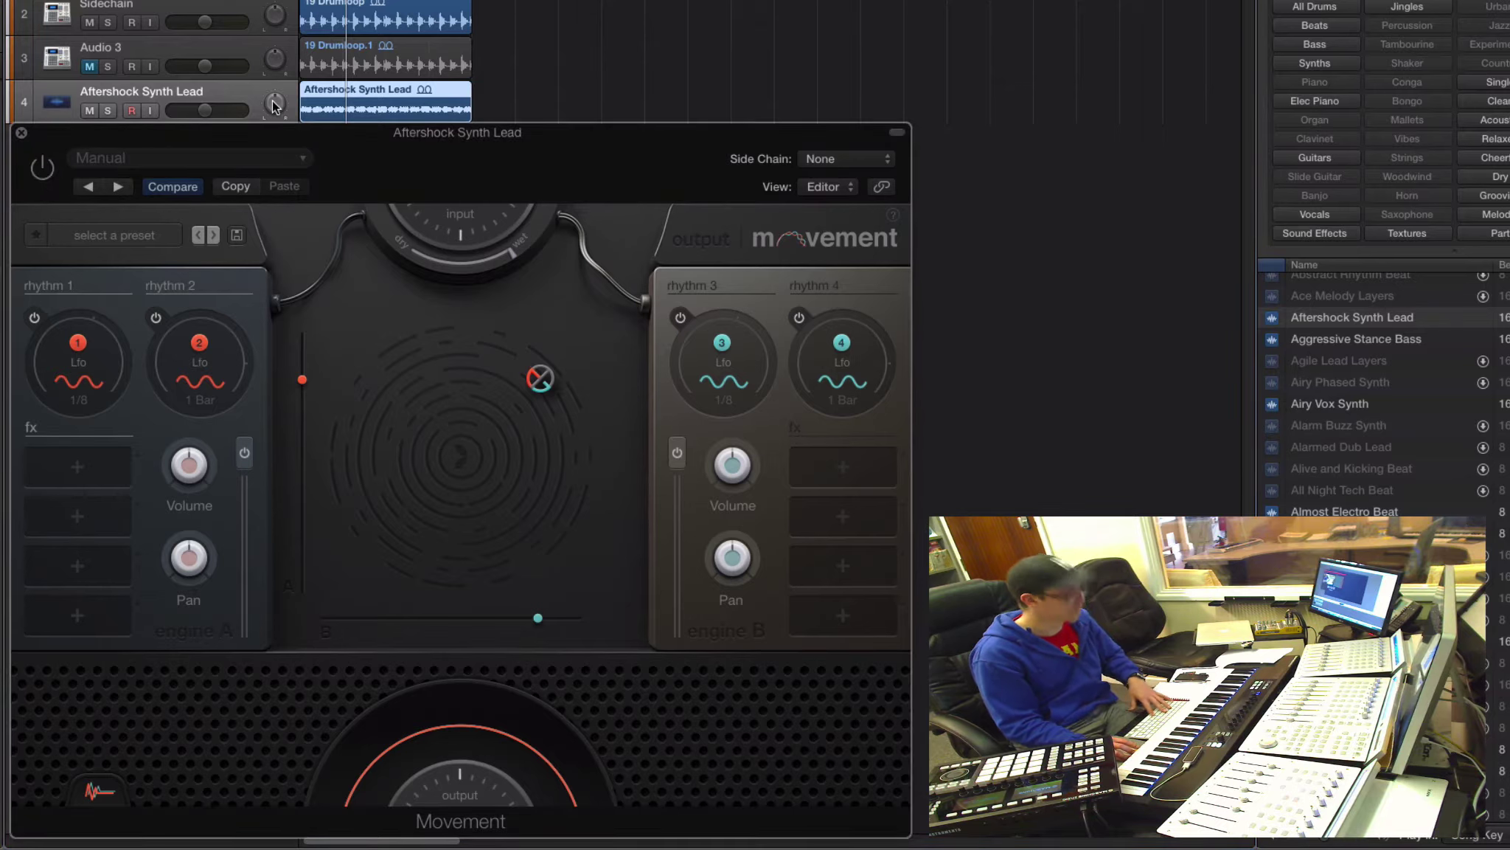
key("space")
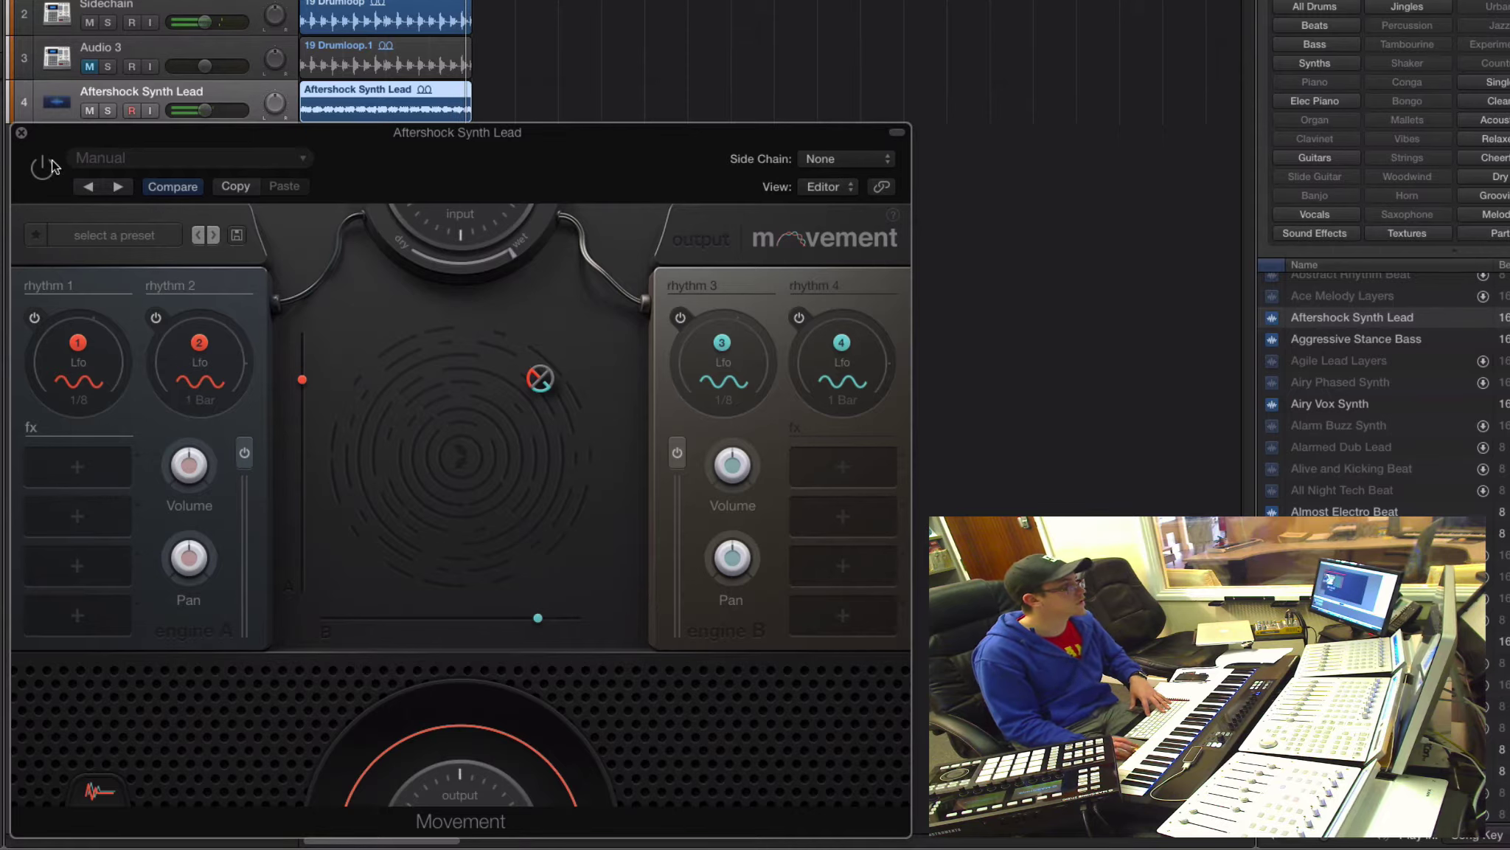
Step: Audition presets from 003_Simple Flux through 043_Simple Waves, settling on 039_Dub Muffle
left_click(141, 241)
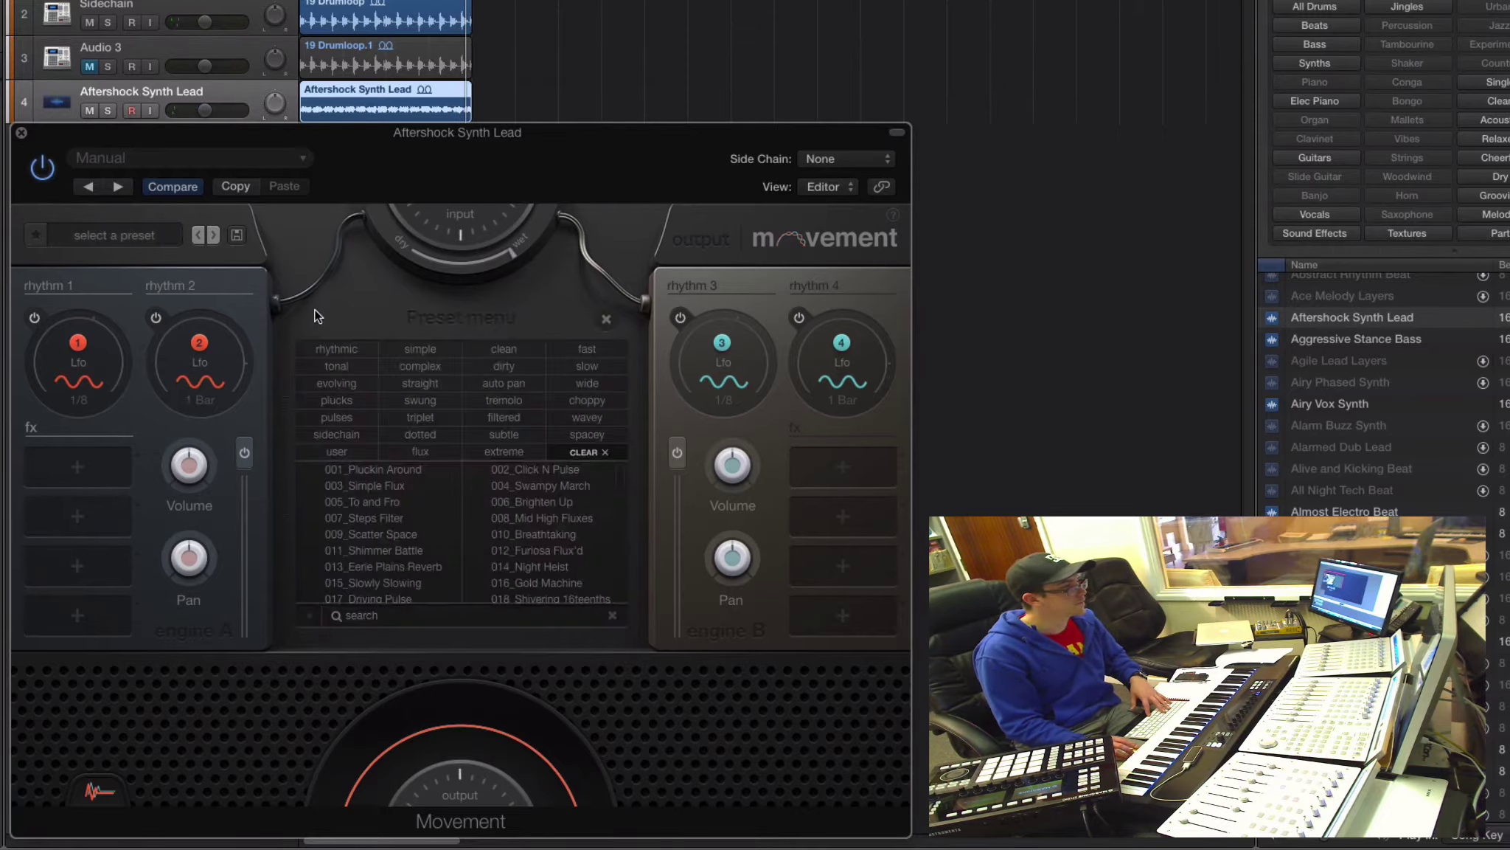
left_click(402, 487)
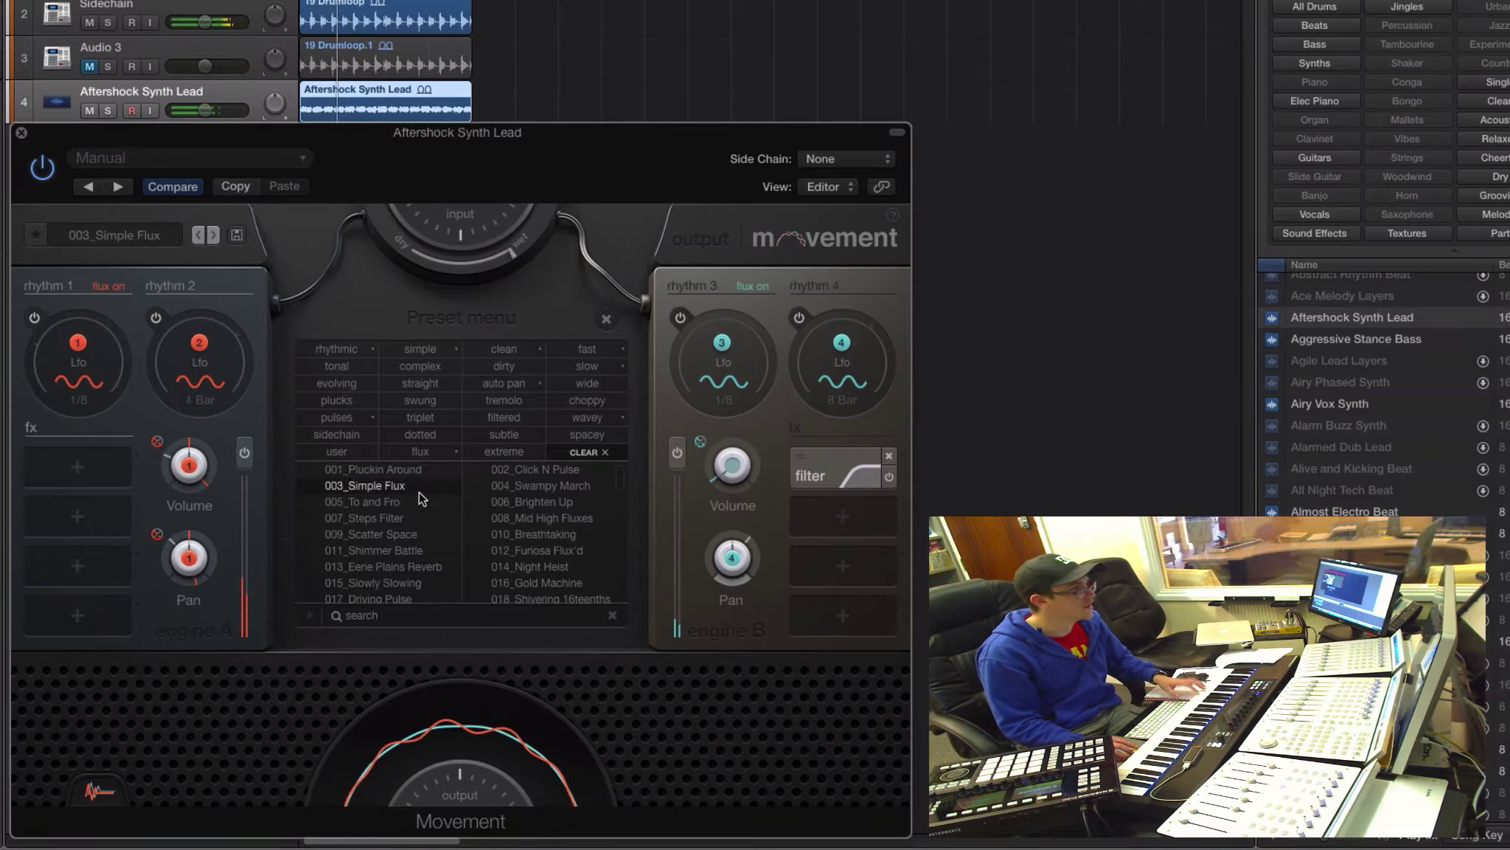
scroll(569, 542, "down", 1)
left_click(571, 528)
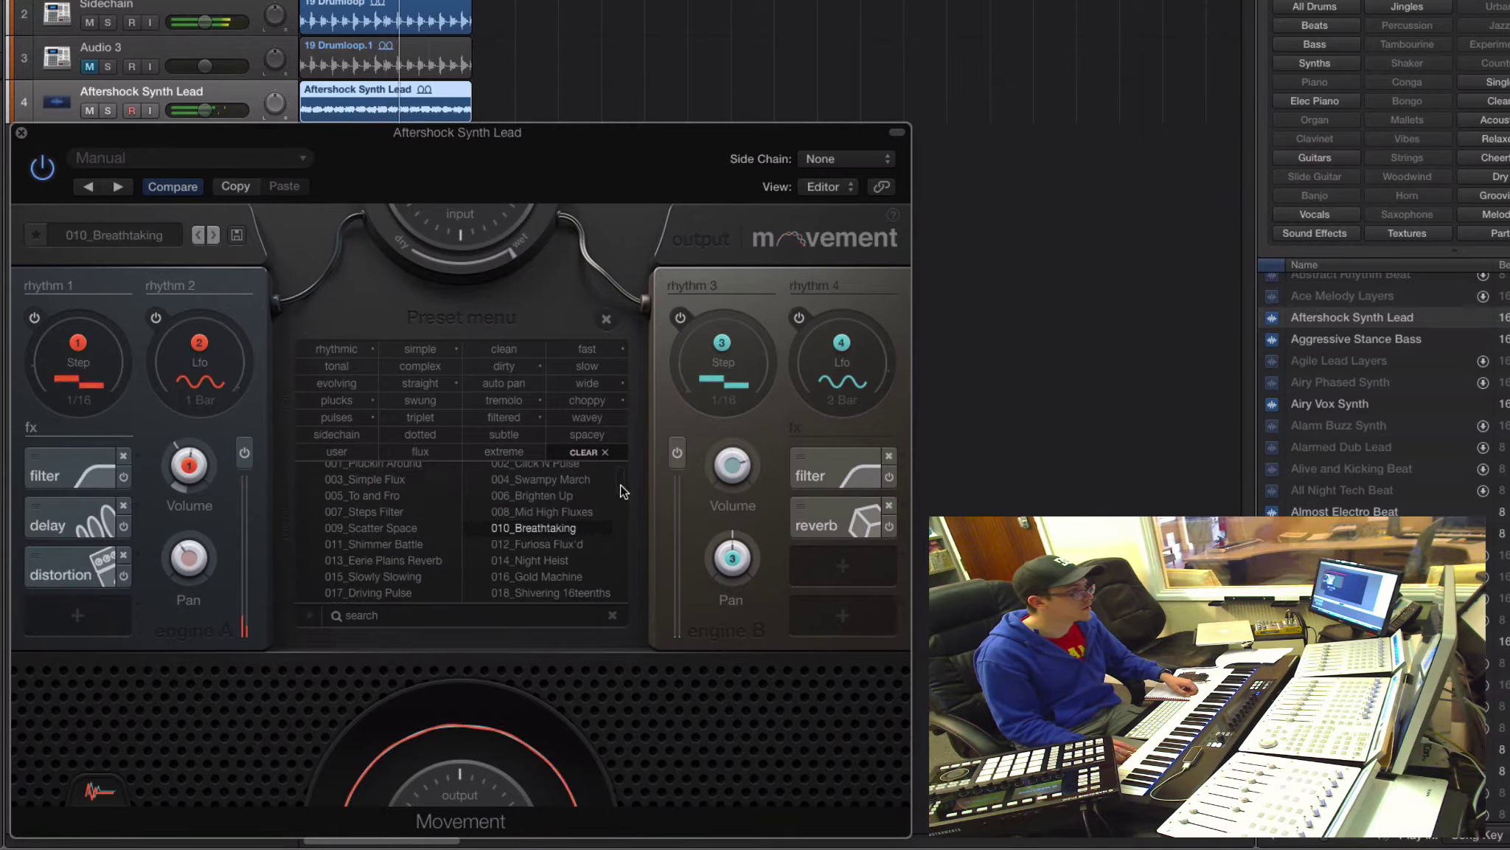
left_click_drag(622, 487, 623, 502)
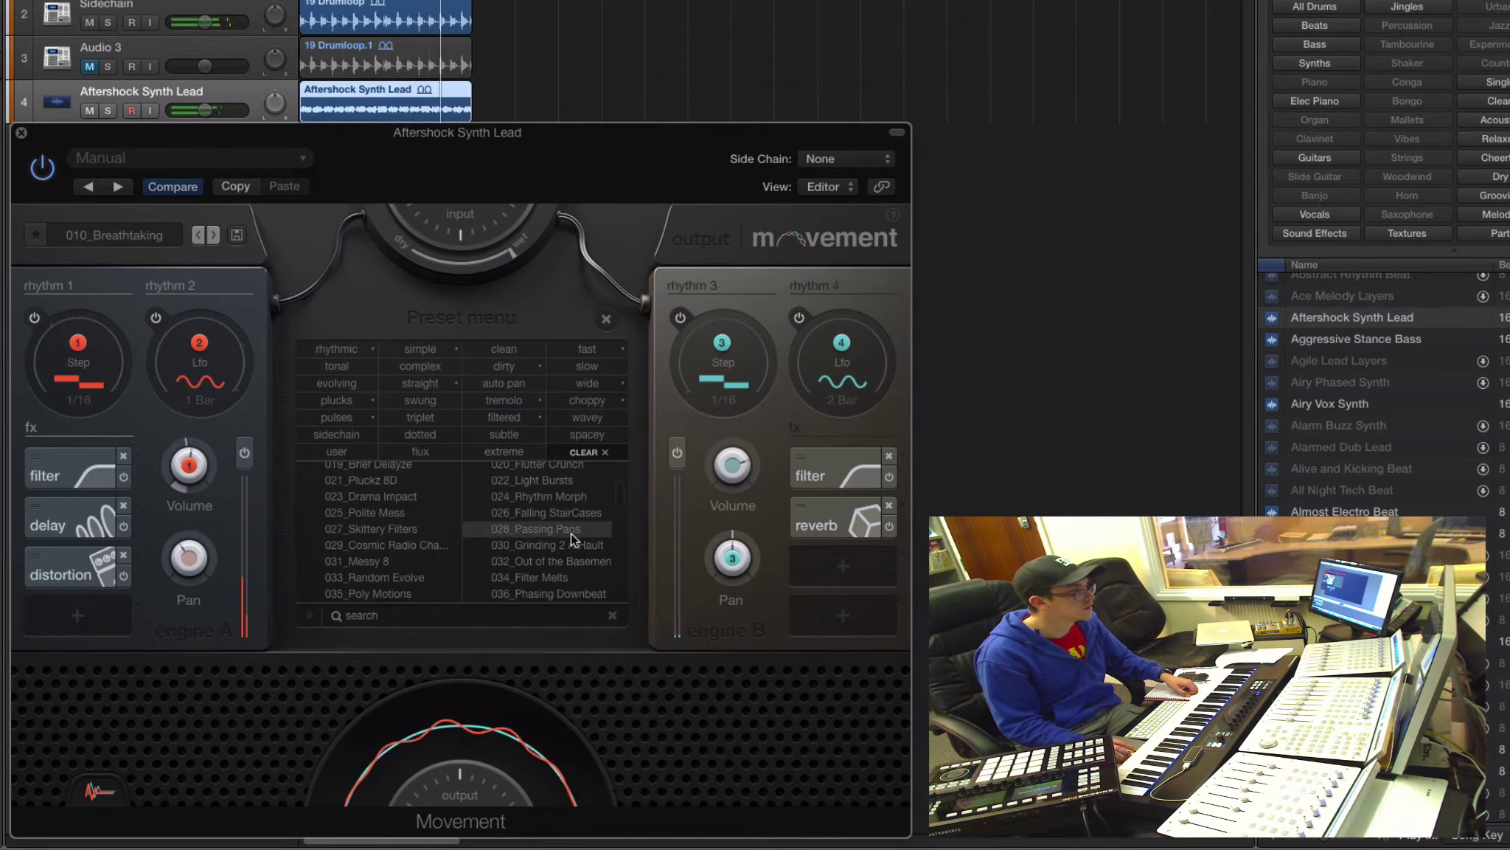
left_click(550, 514)
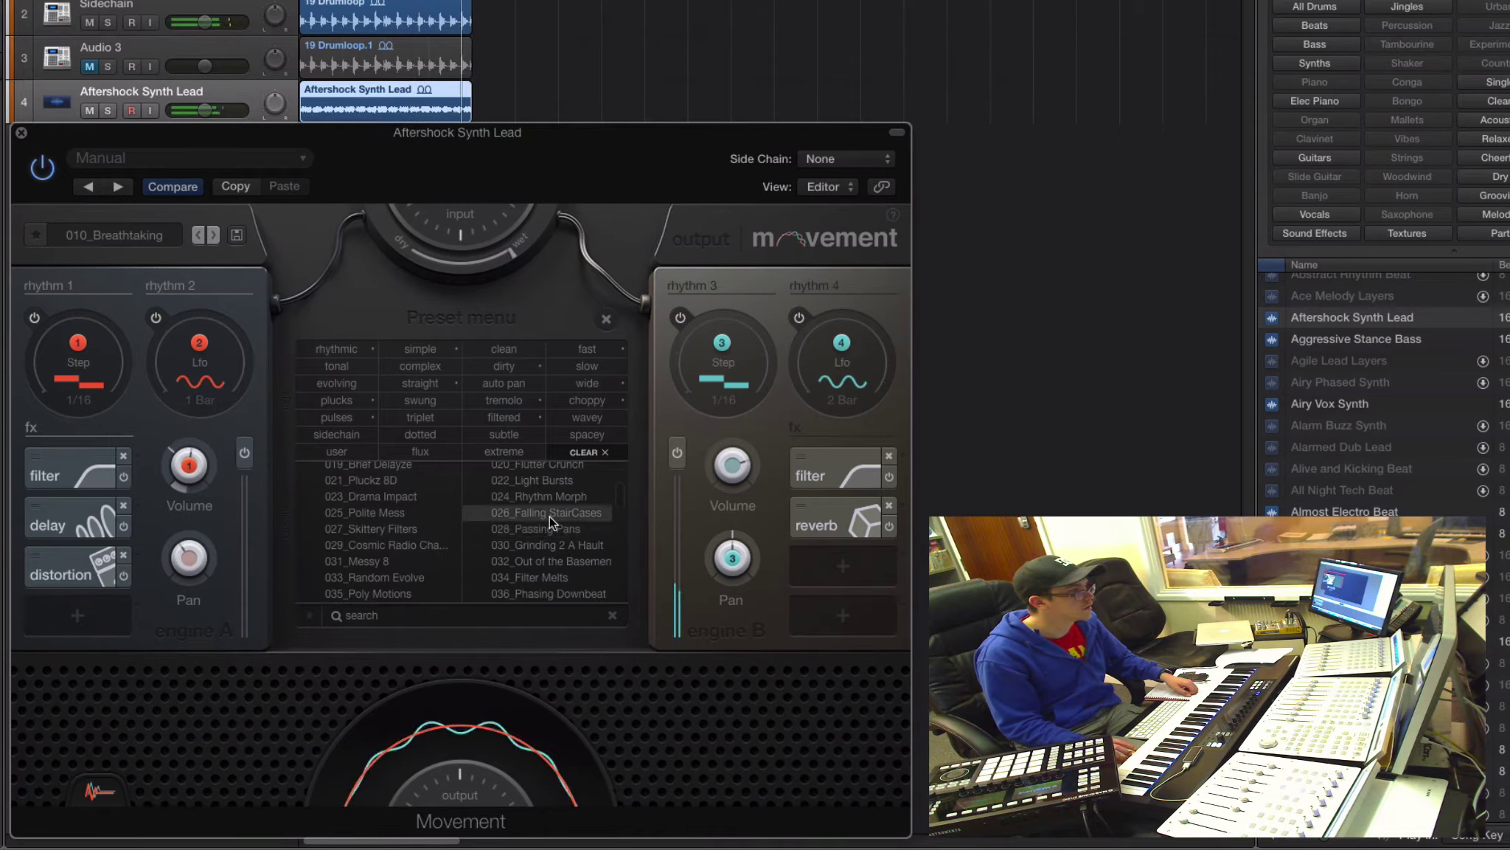
left_click(391, 577)
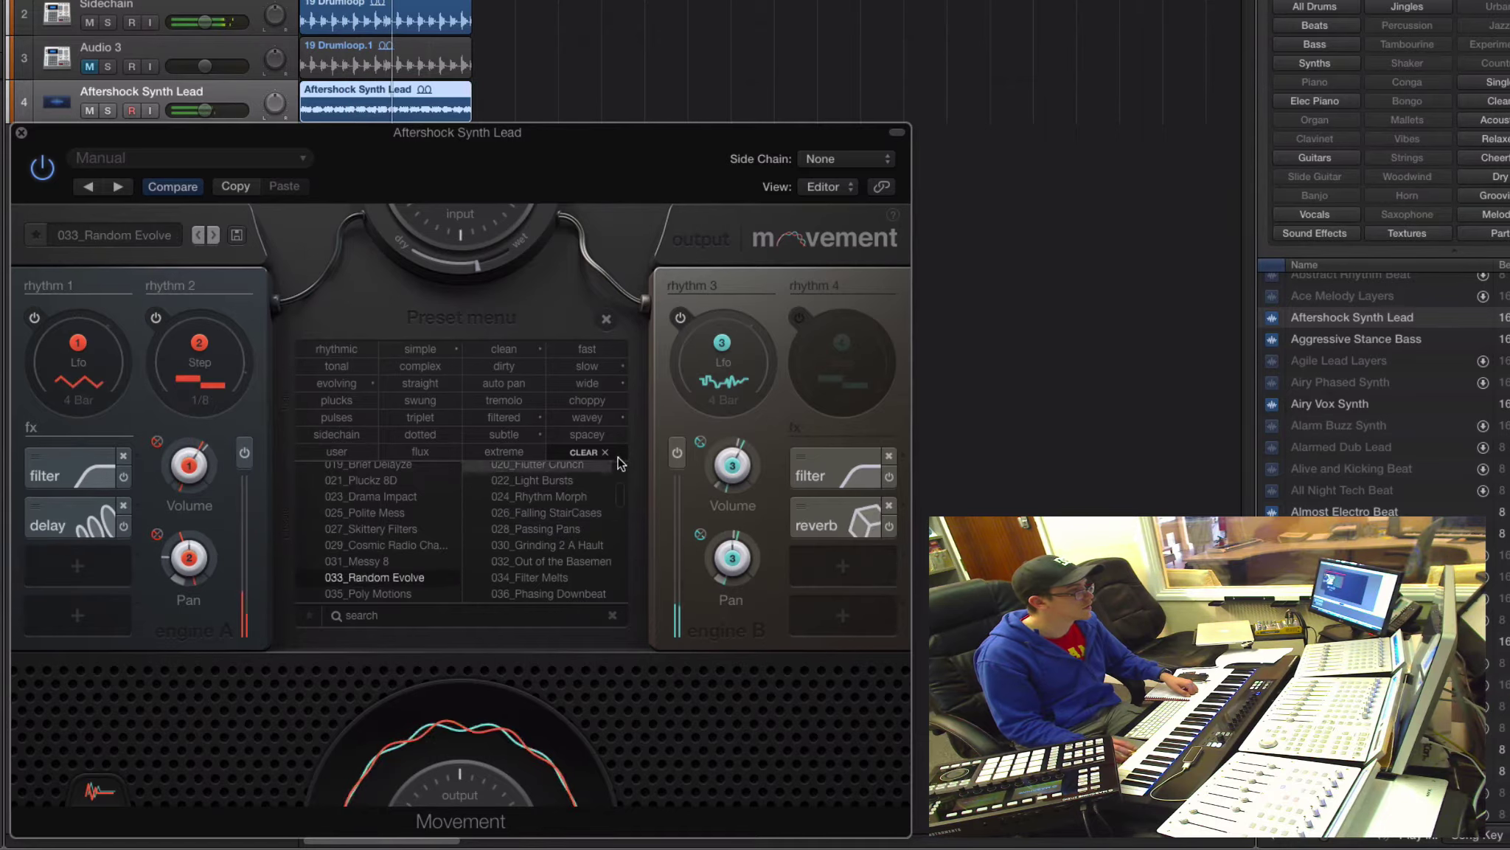
scroll(623, 494, "down", 5)
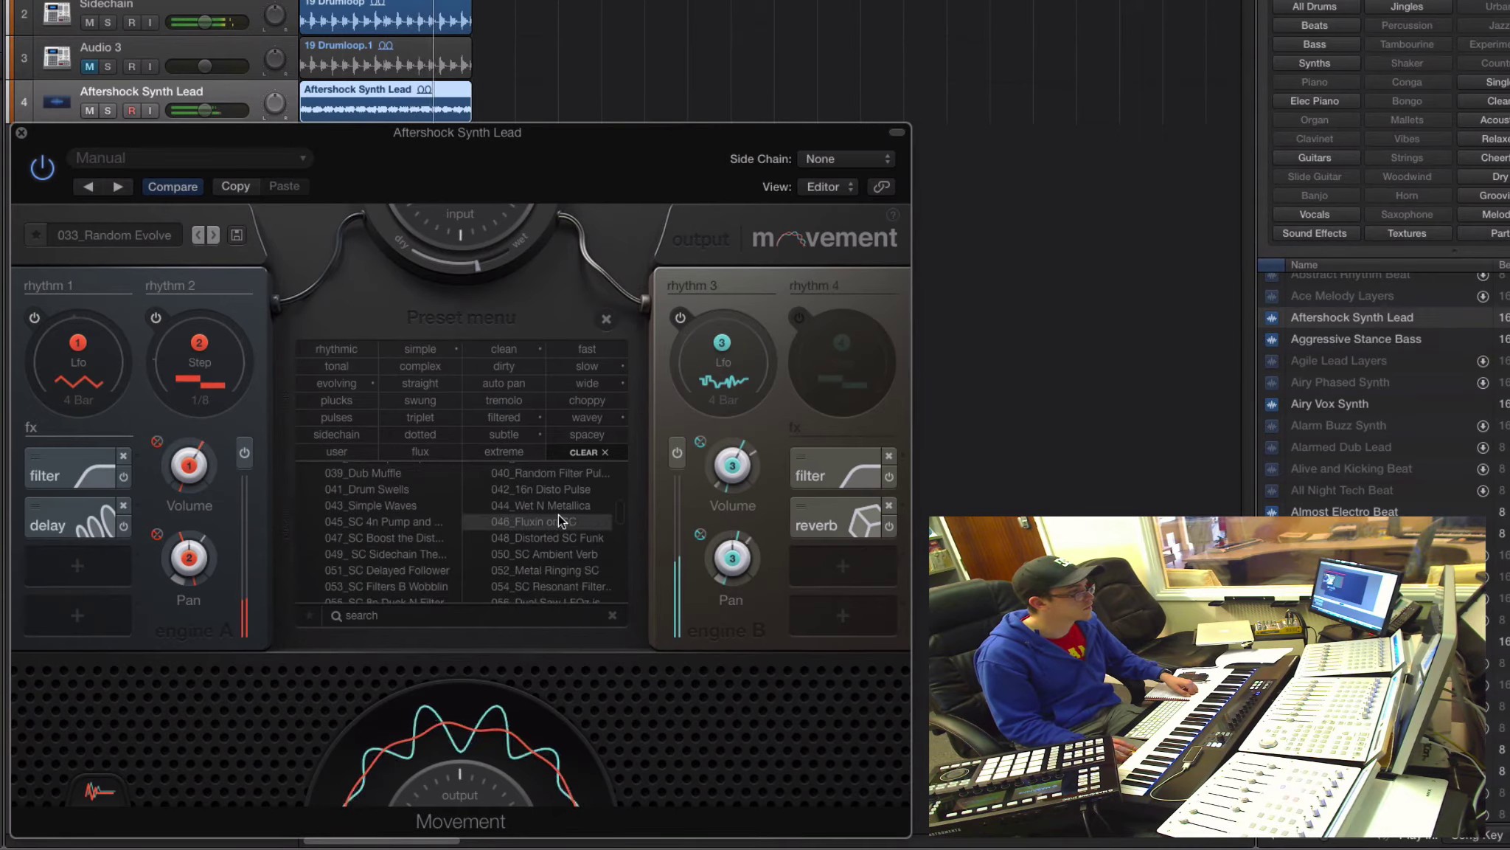
left_click(559, 506)
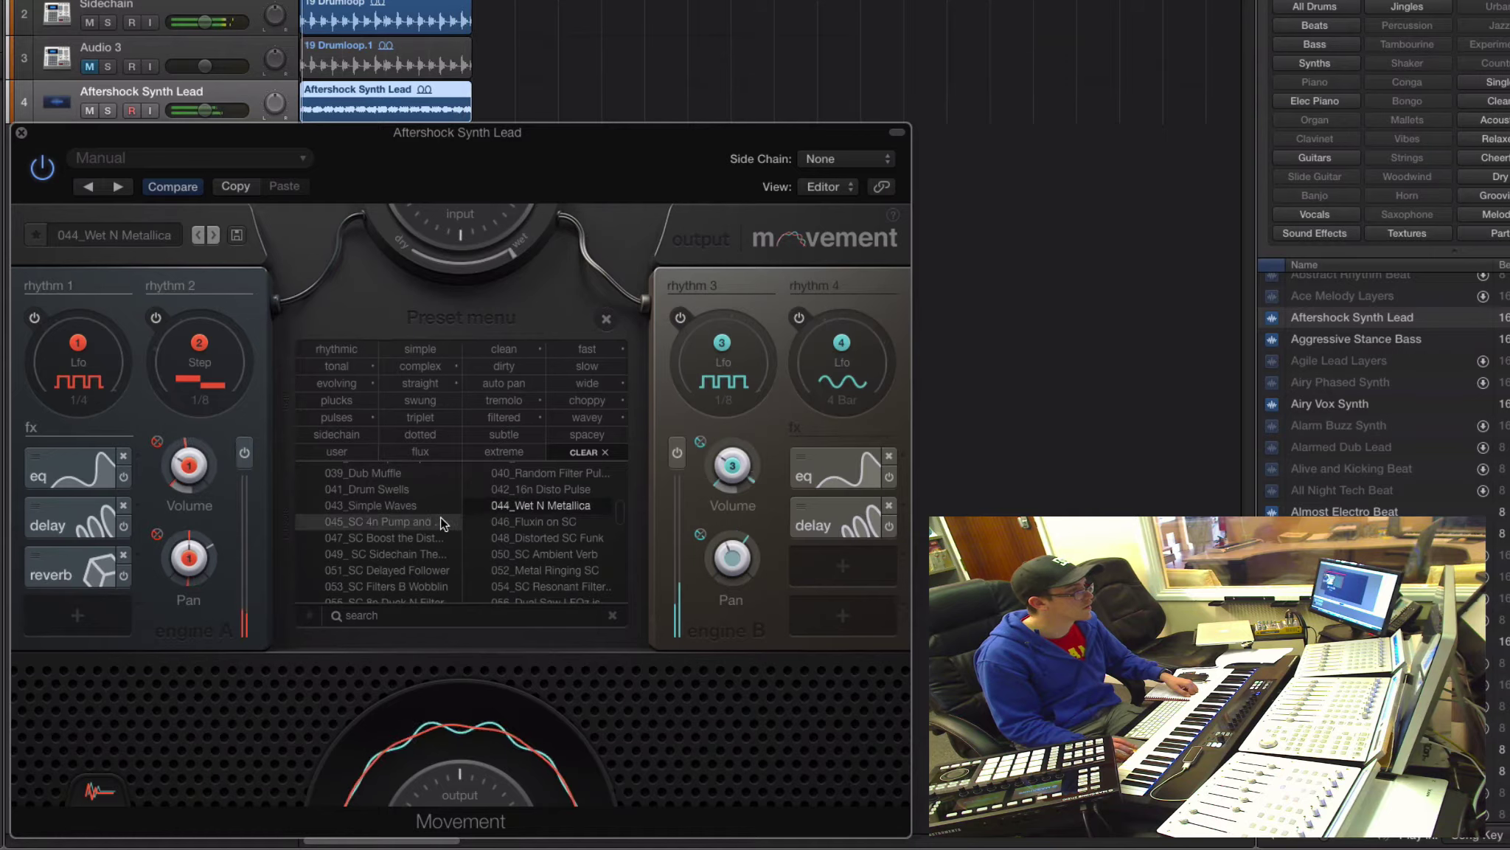
left_click(411, 509)
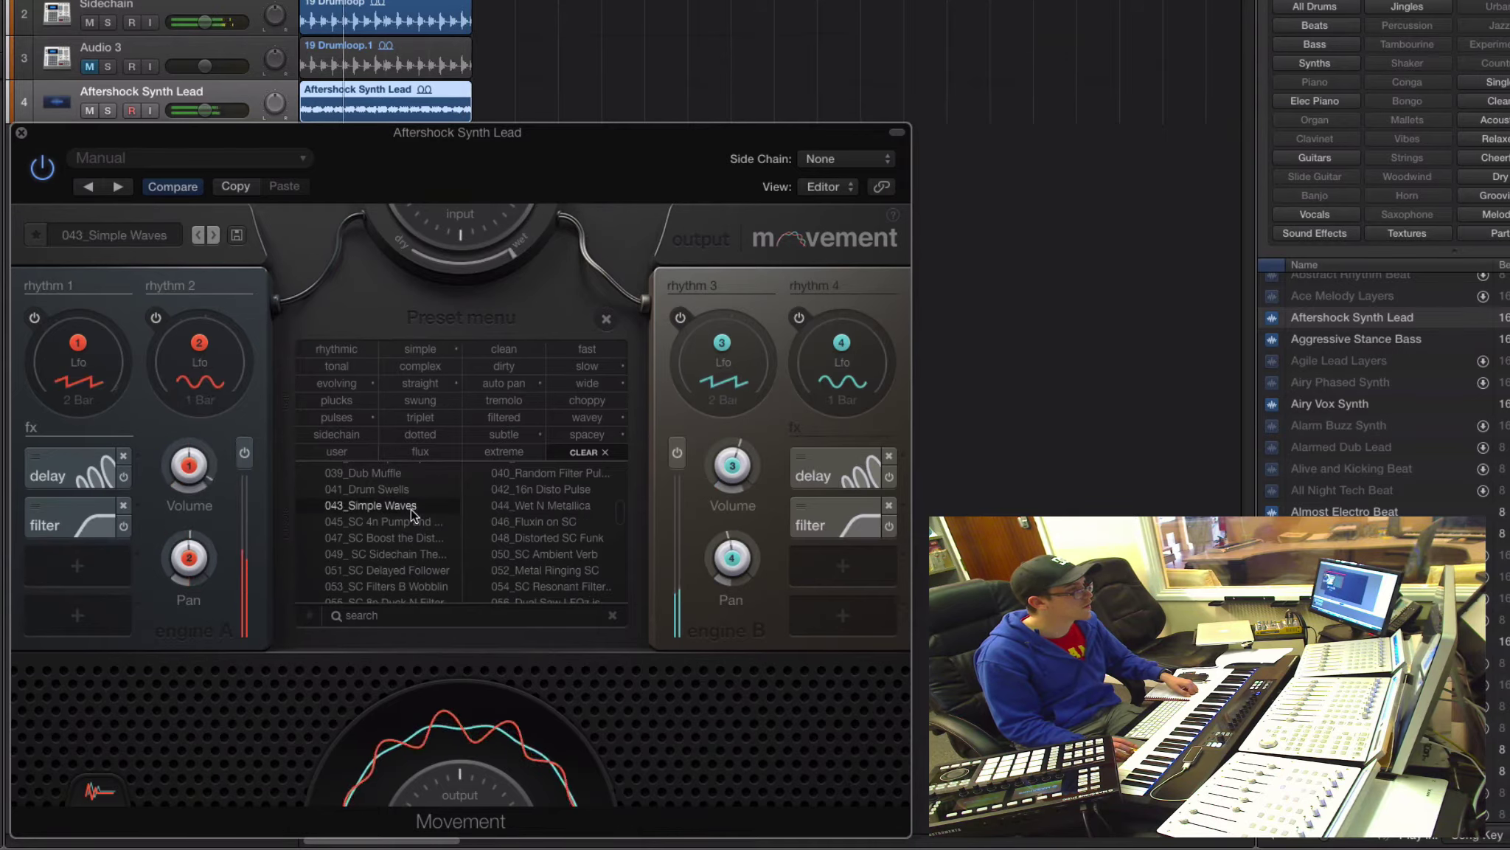
left_click(398, 474)
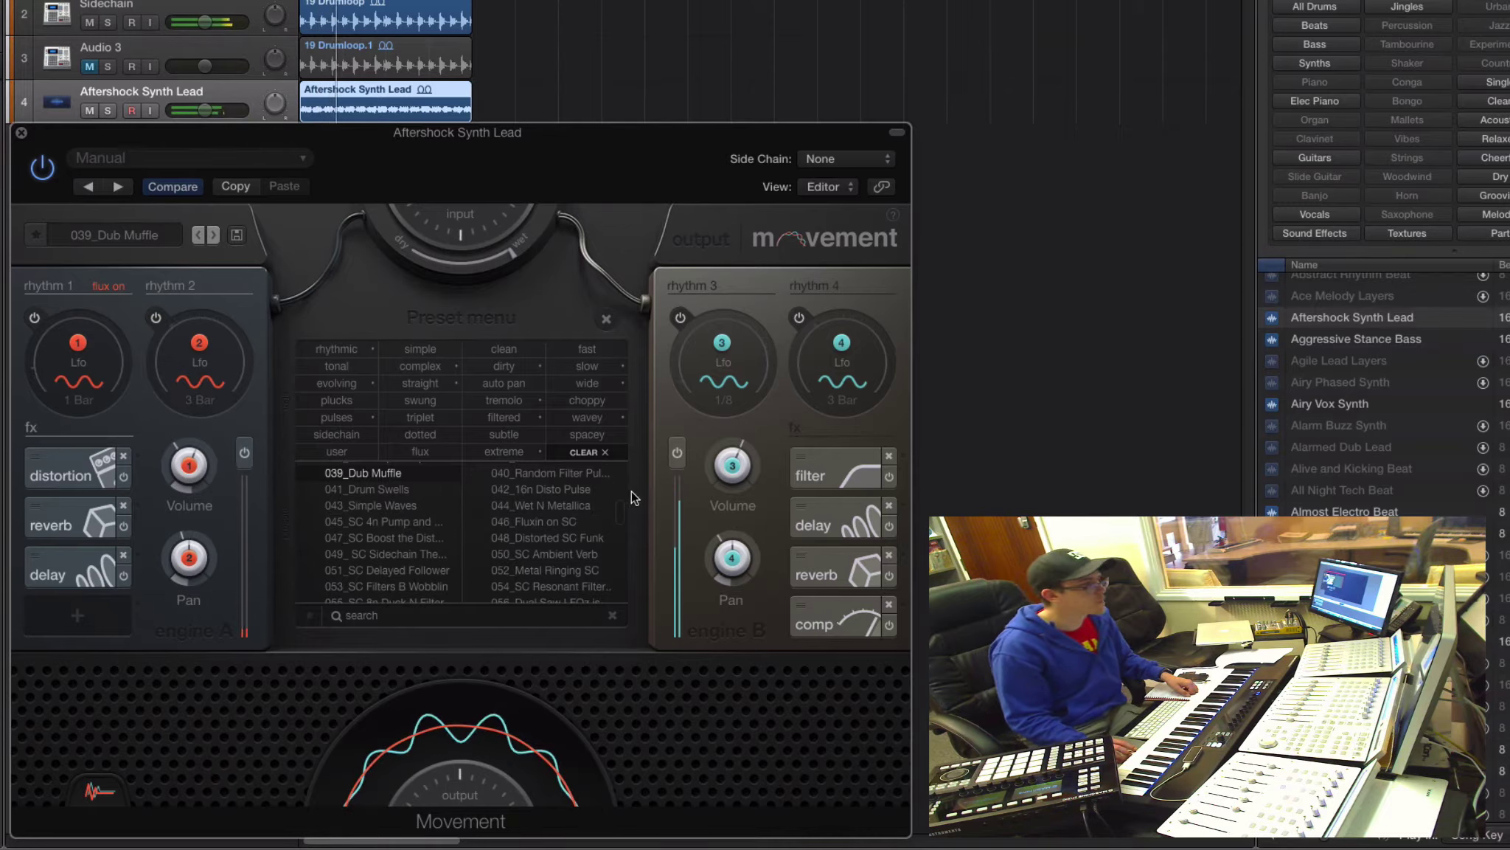
Step: Clear the modulation source from engine B's filter Cutoff
left_click(811, 476)
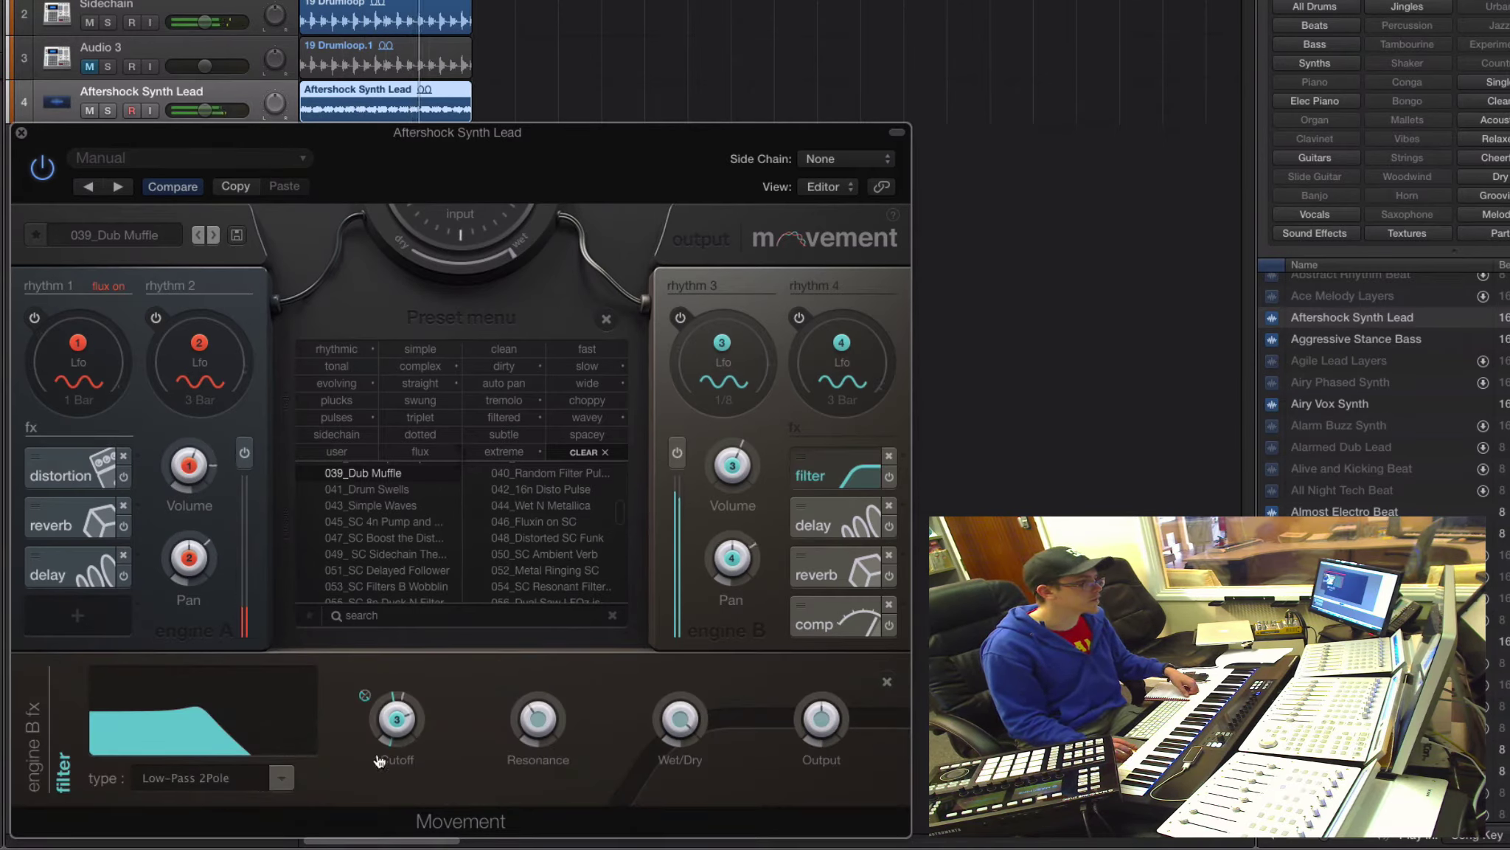
right_click(397, 721)
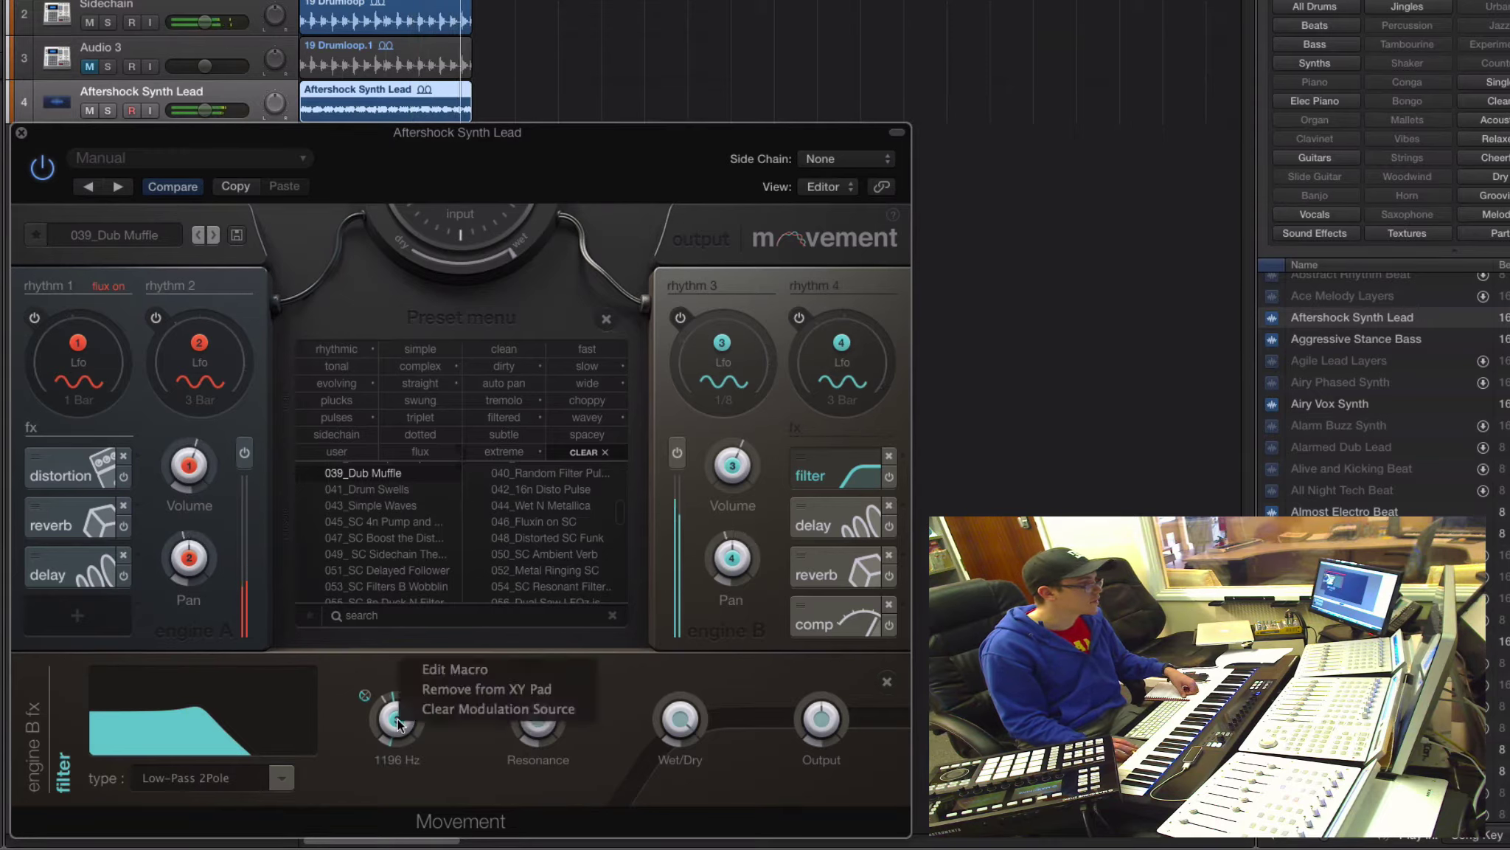
left_click(460, 706)
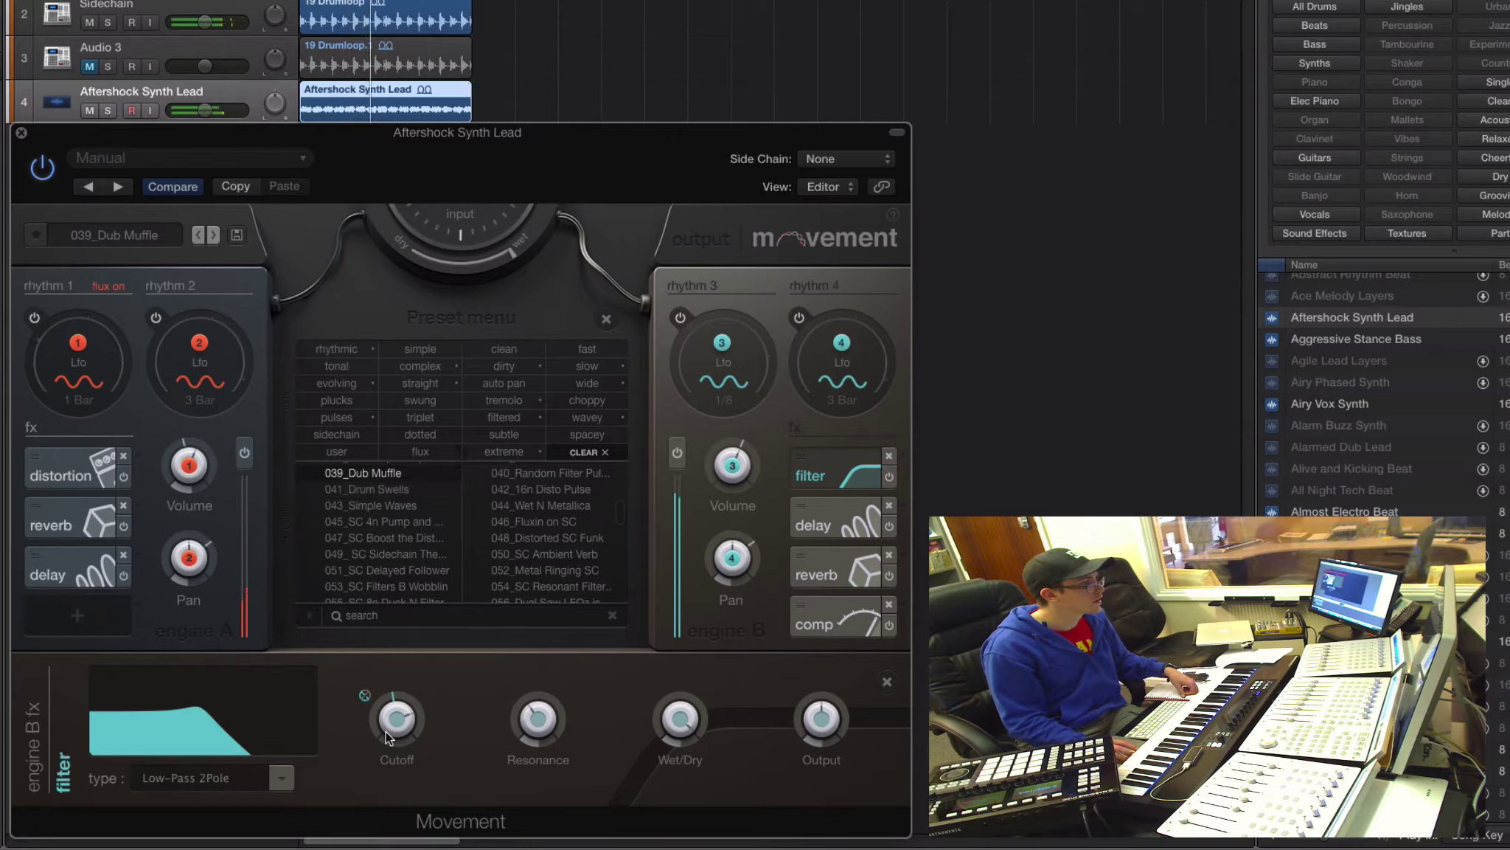
left_click(381, 733)
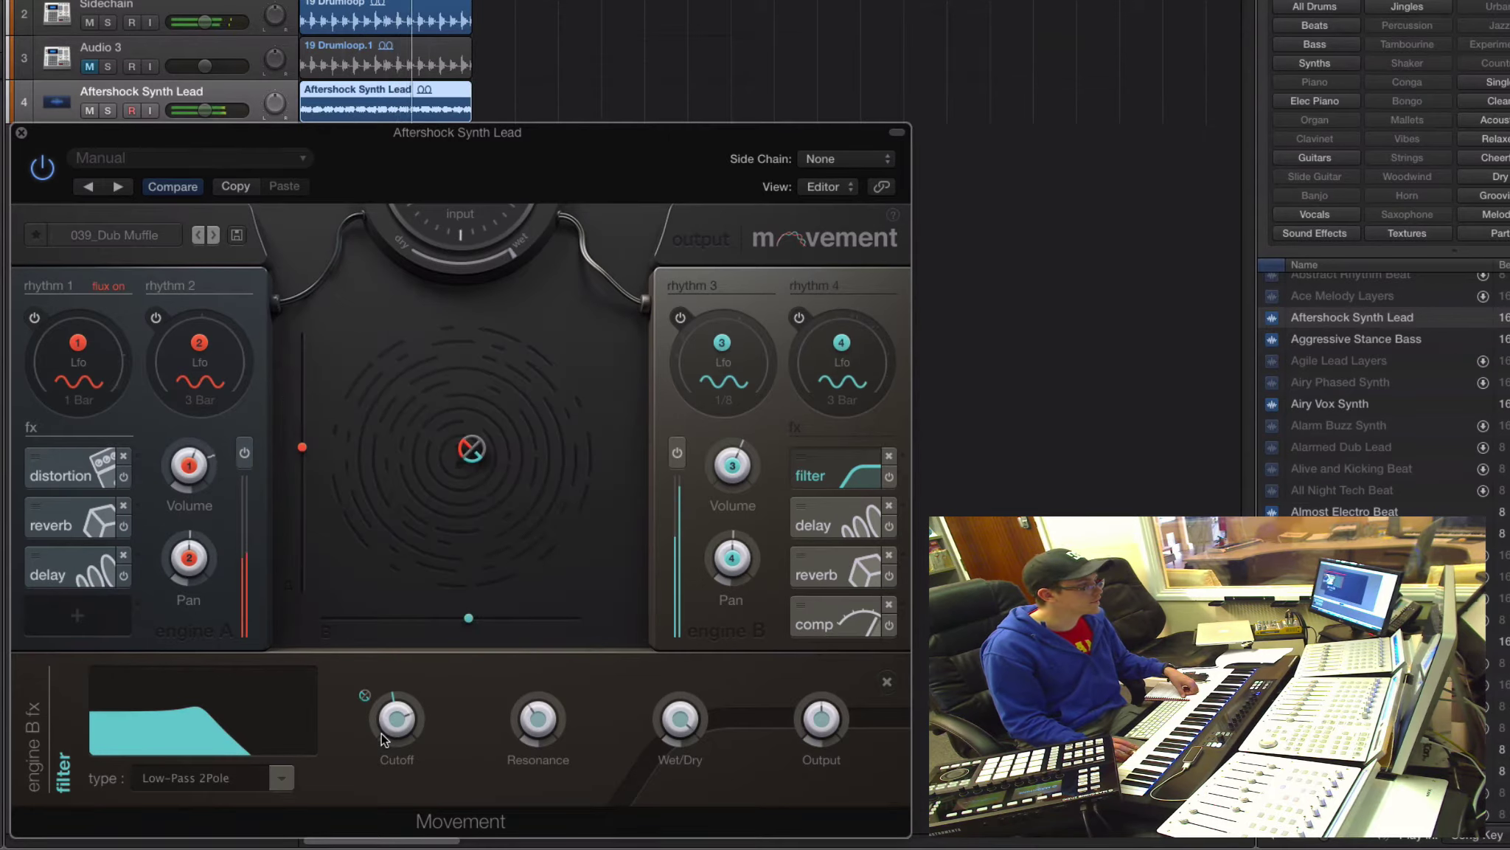
Step: Assign the Cutoff to the XY pad's X axis with a sweep range, then move the puck
right_click(447, 714)
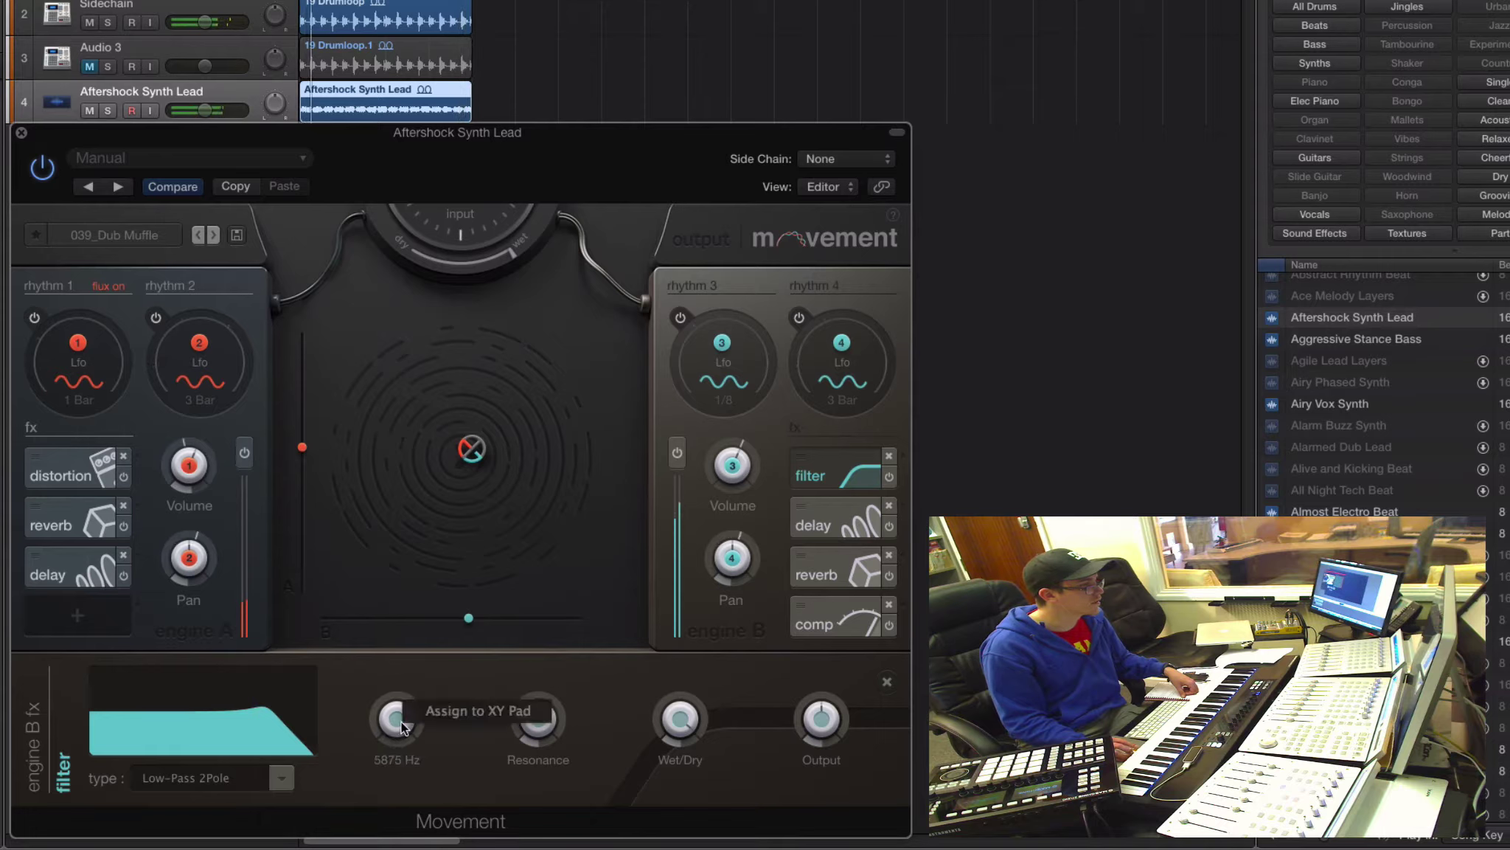
left_click(447, 714)
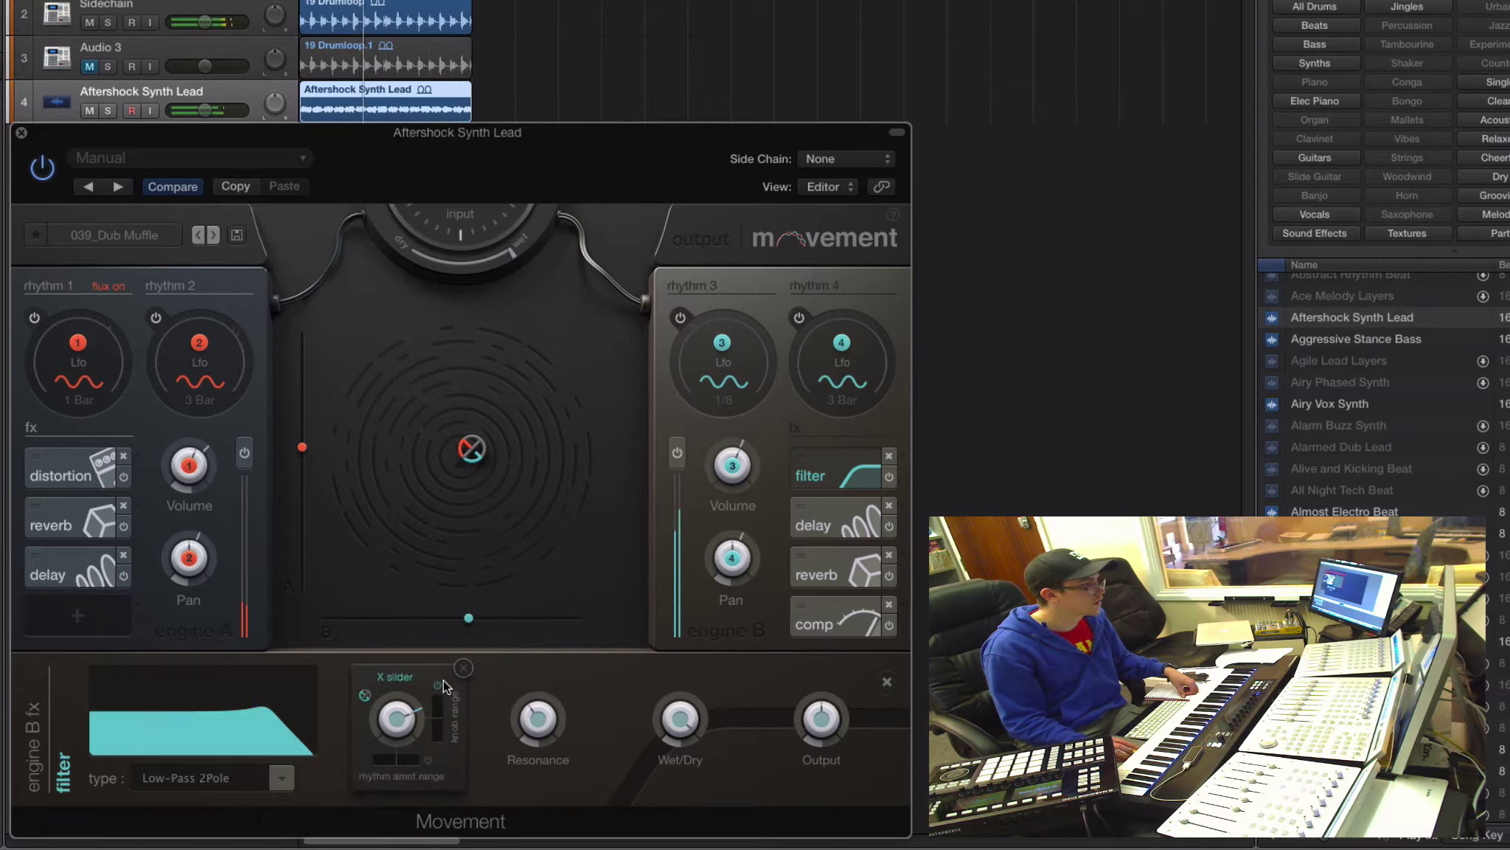
left_click_drag(444, 726, 438, 678)
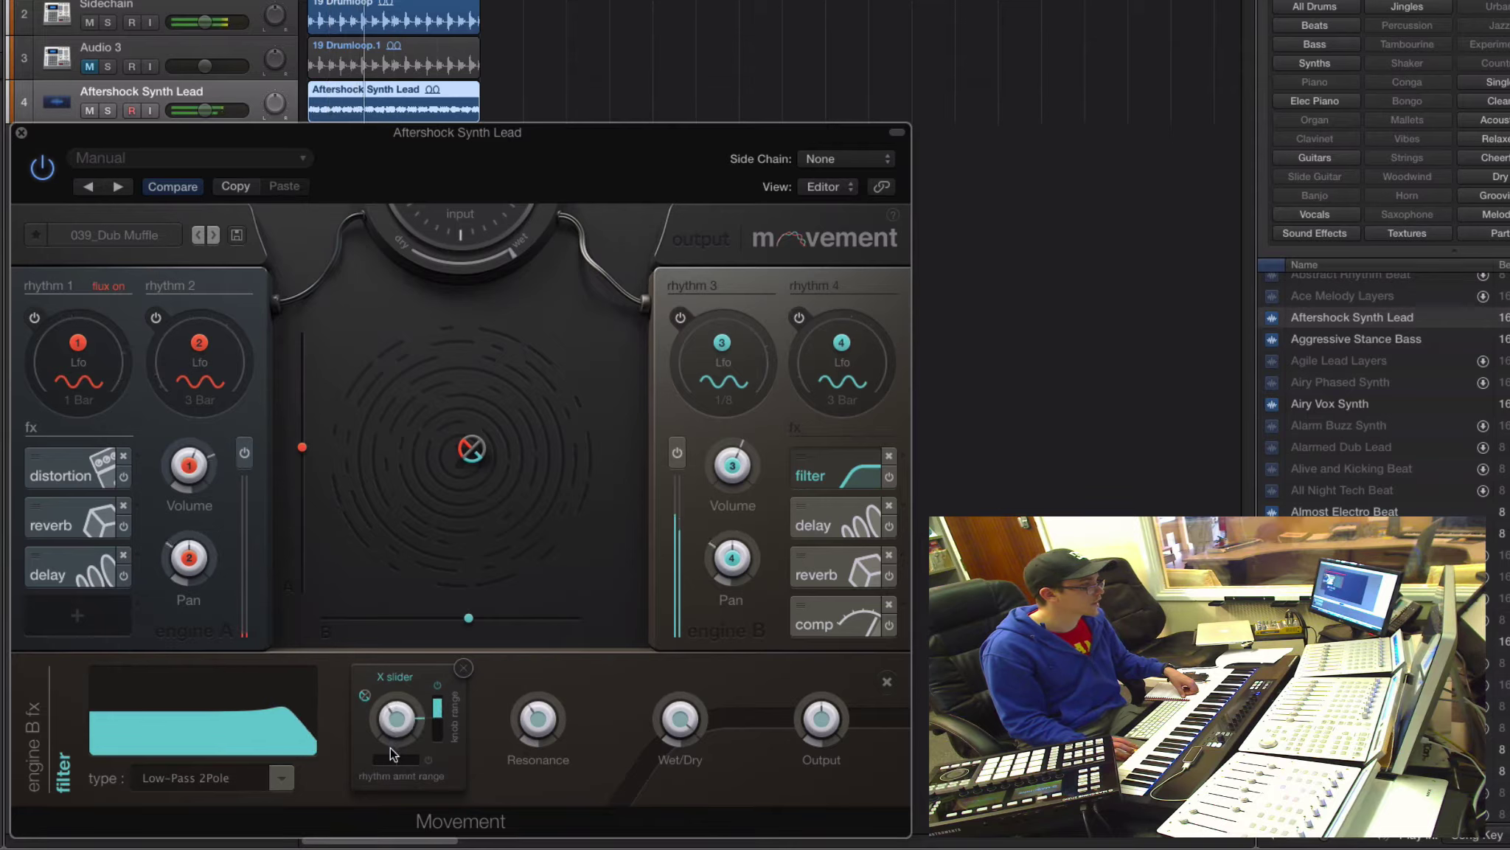
left_click_drag(472, 448, 519, 441)
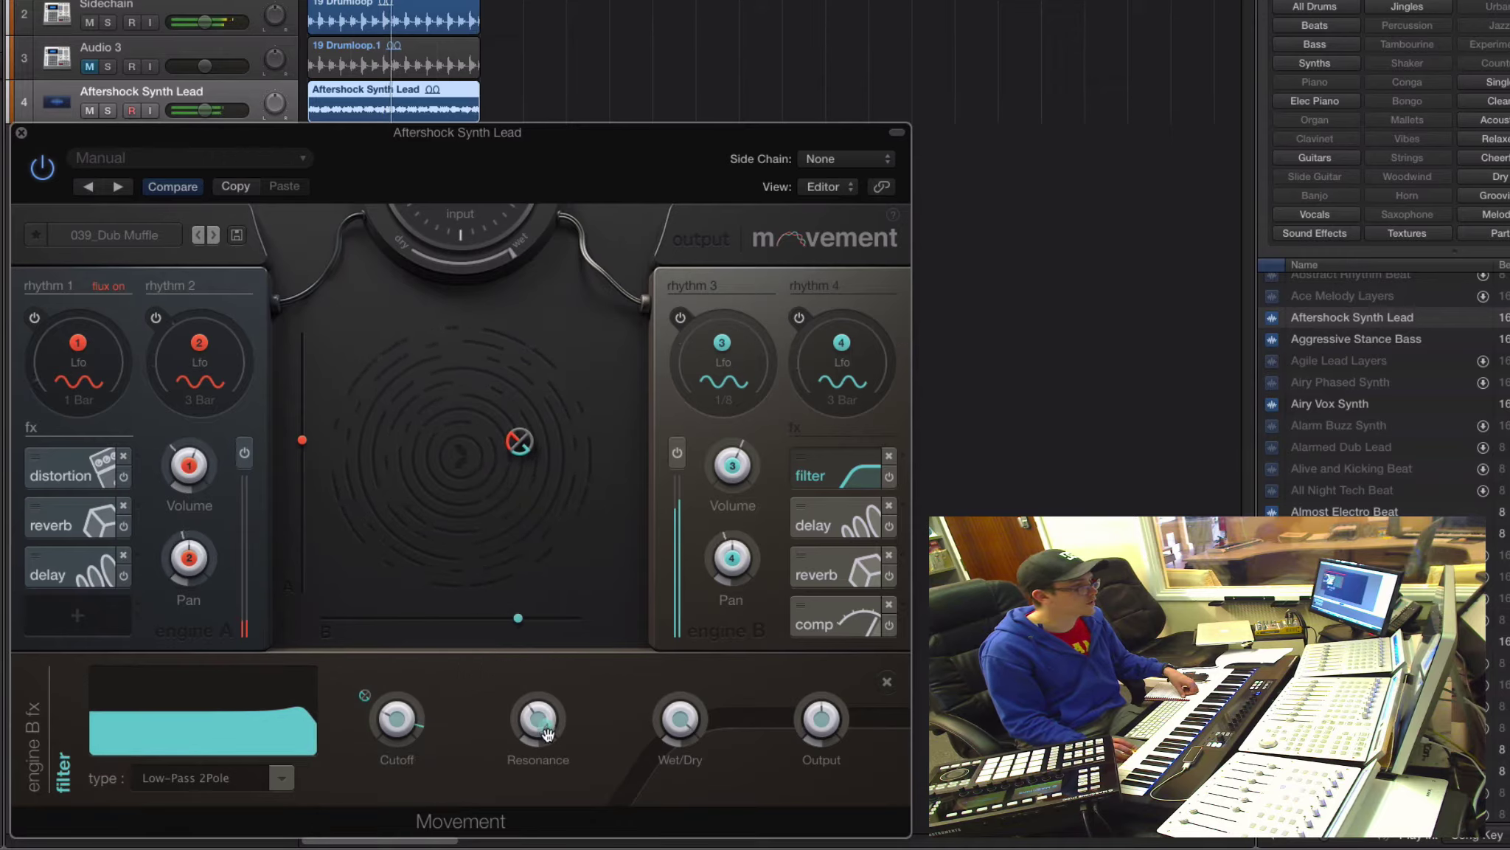
mouse_move(543, 729)
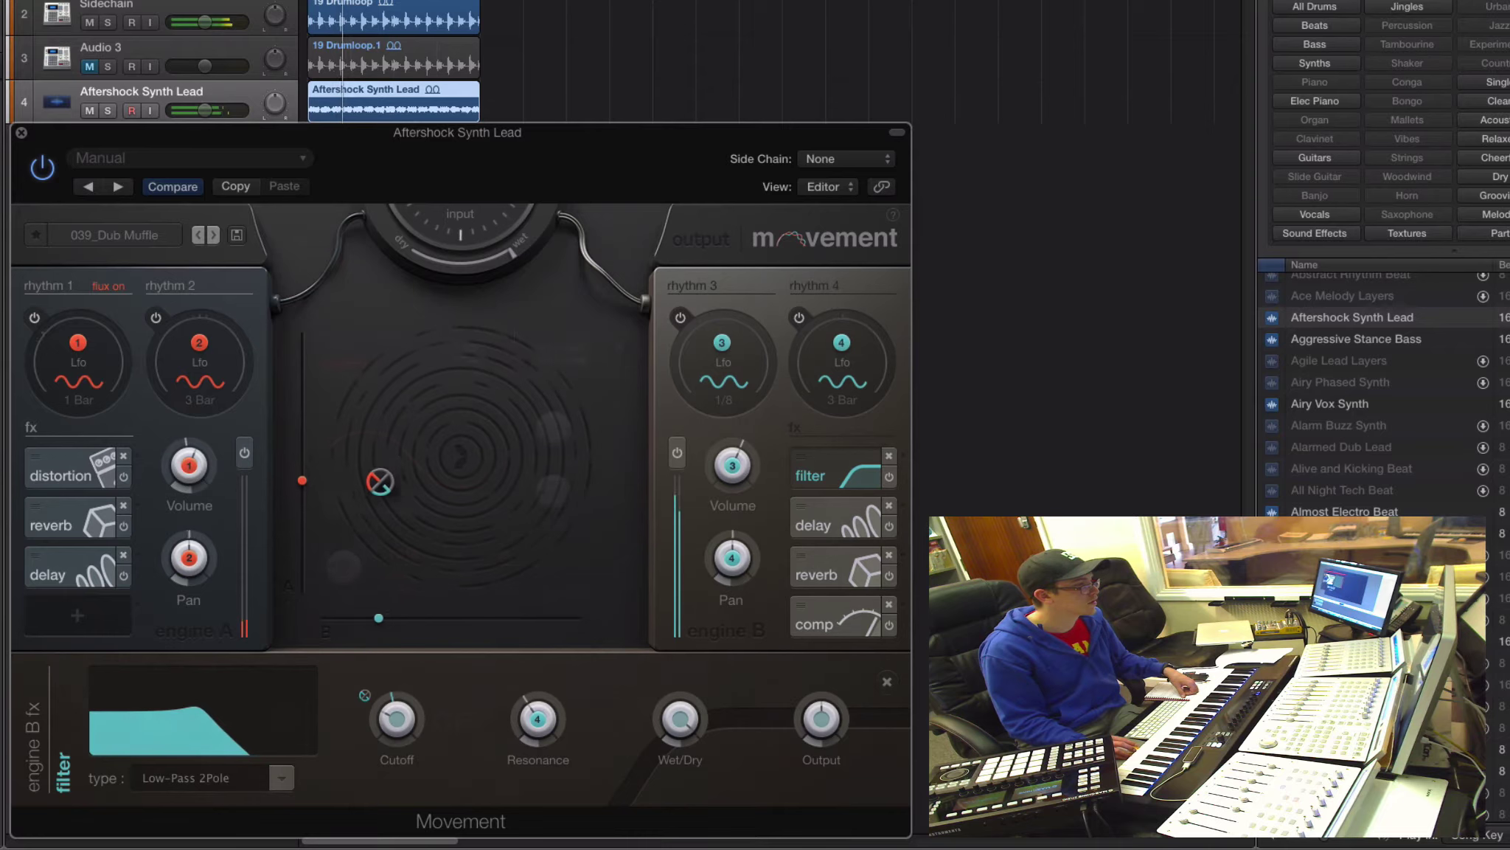
left_click(48, 285)
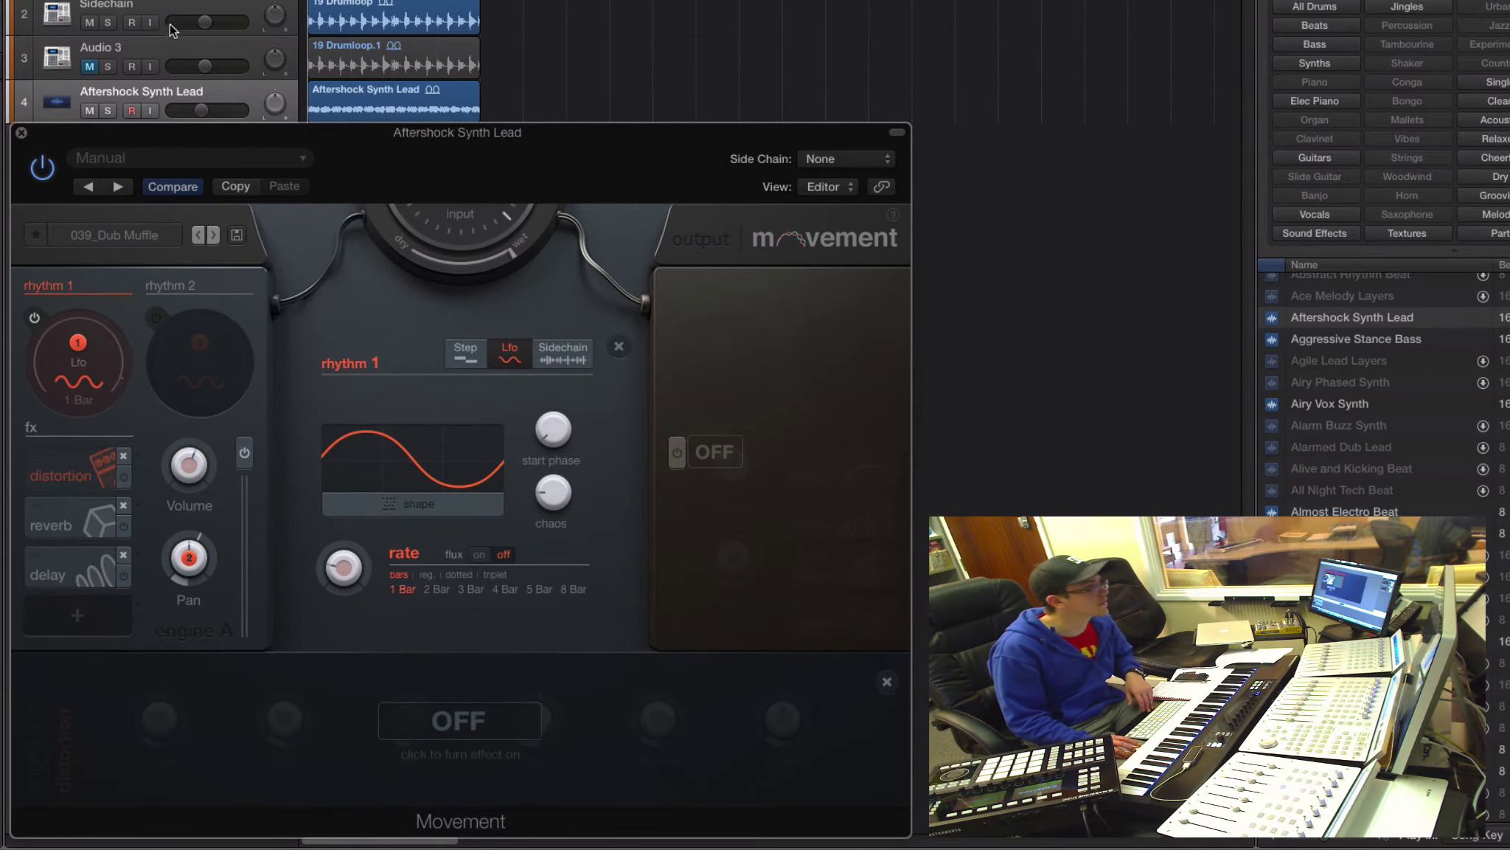
Step: Play the Audio 3 drum loop alone with the Aftershock Synth Lead muted
left_click(132, 23)
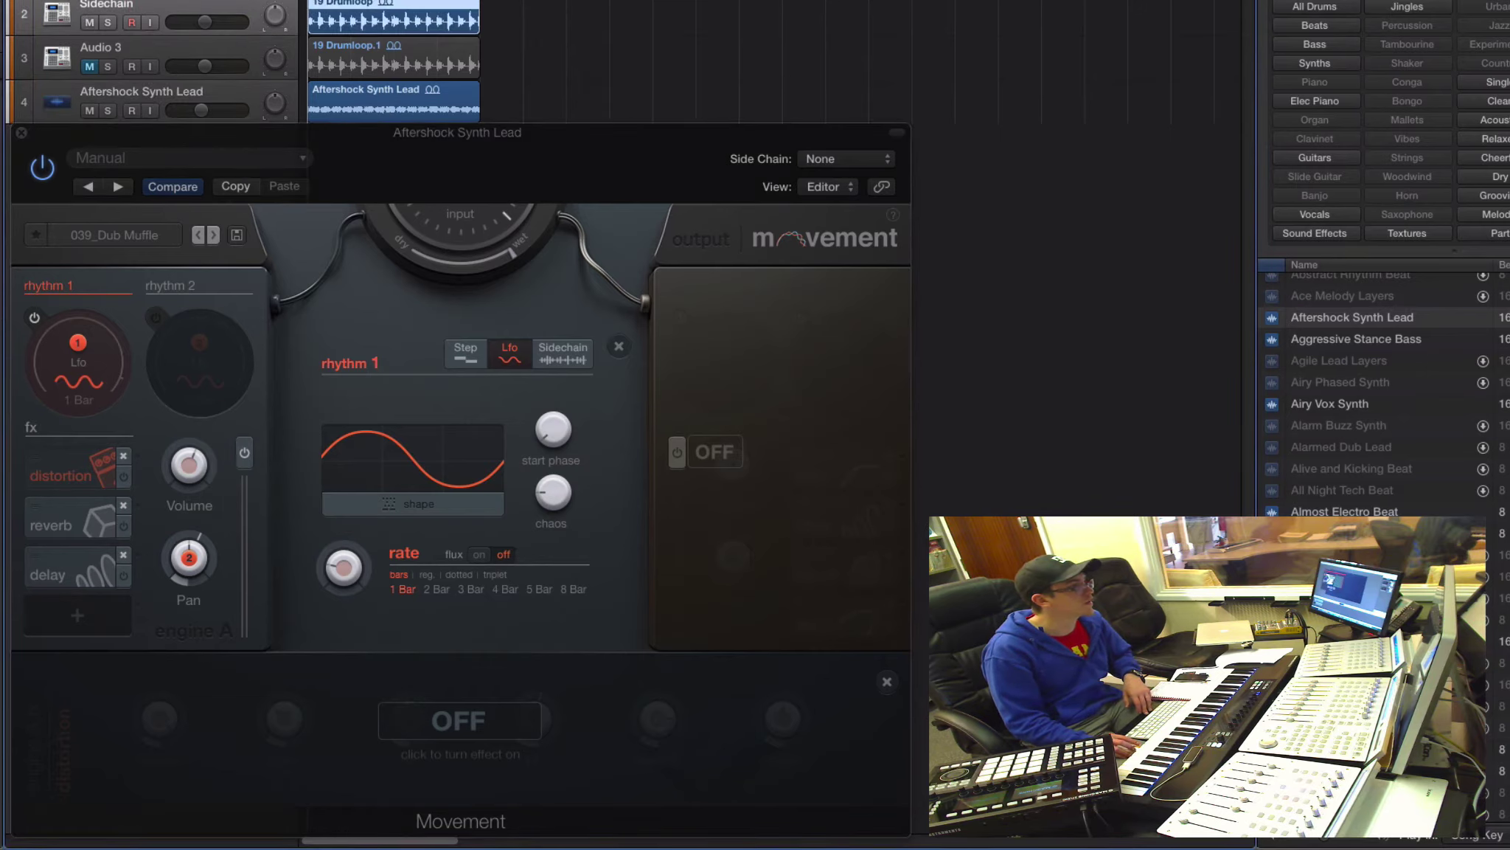
left_click(158, 44)
left_click(89, 67)
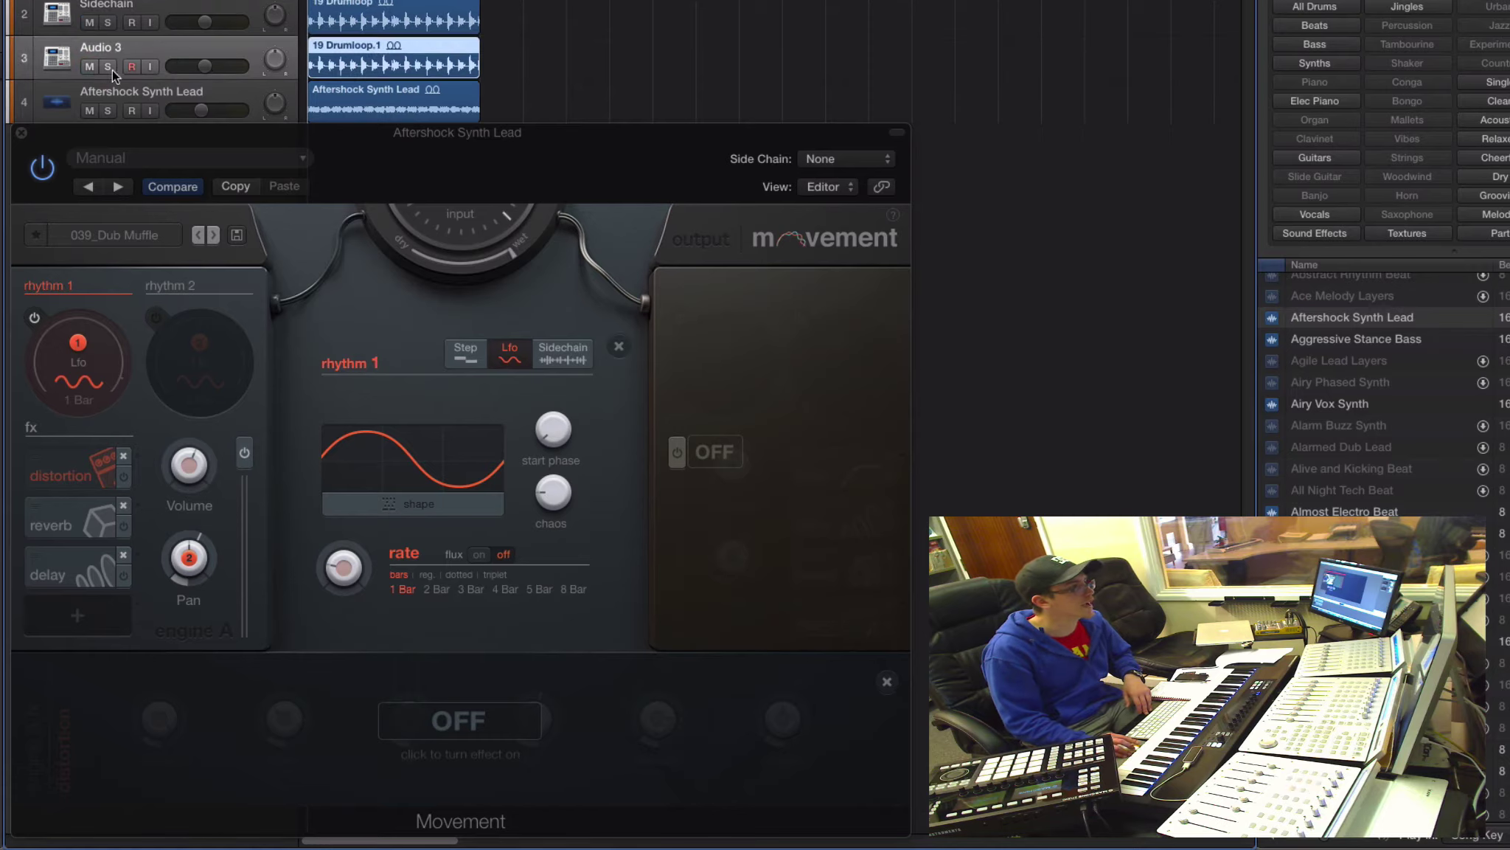
left_click(89, 111)
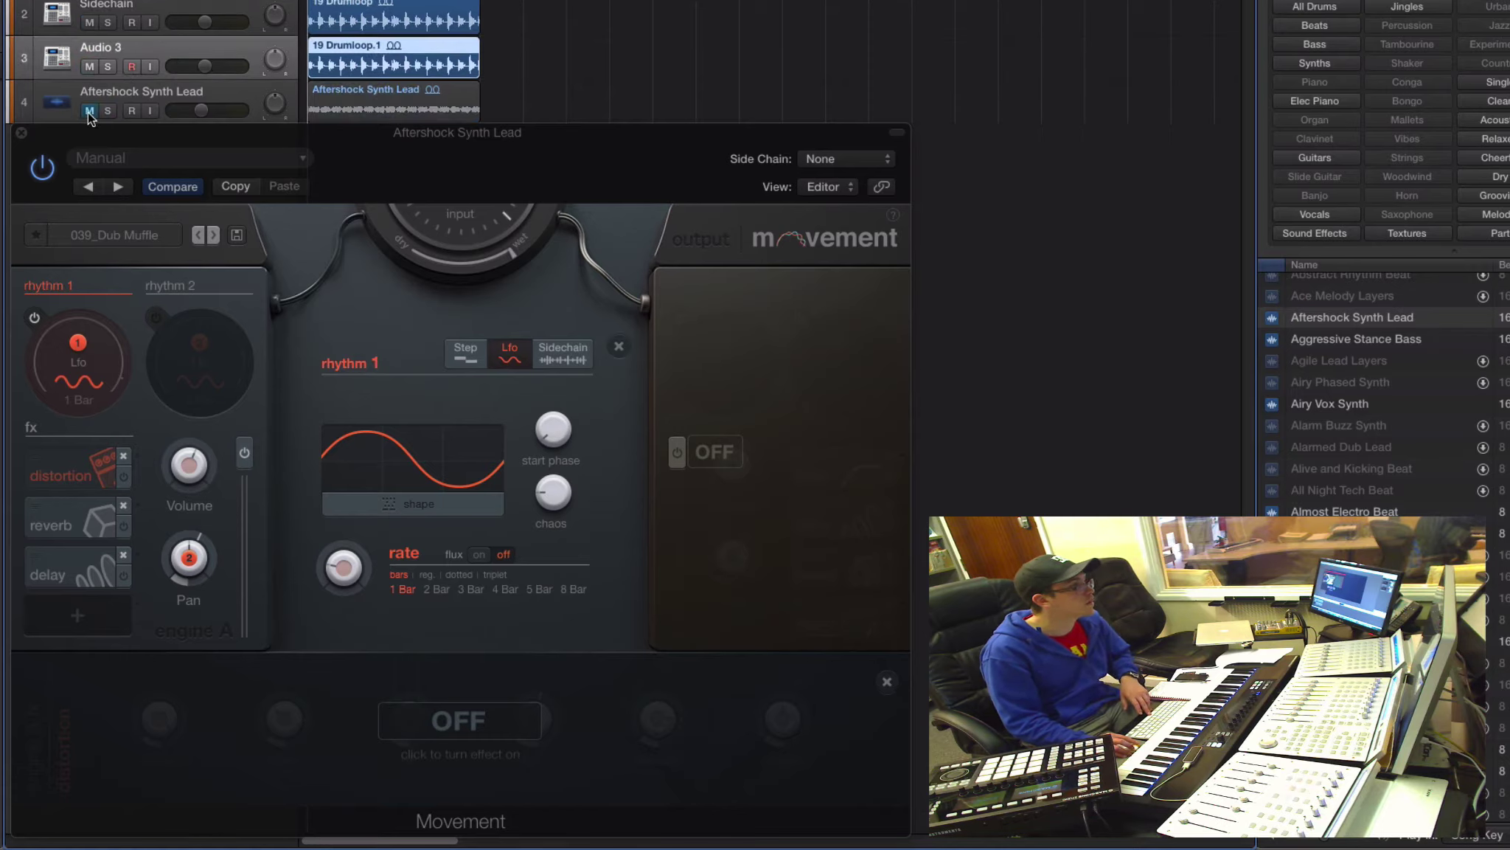
key("space")
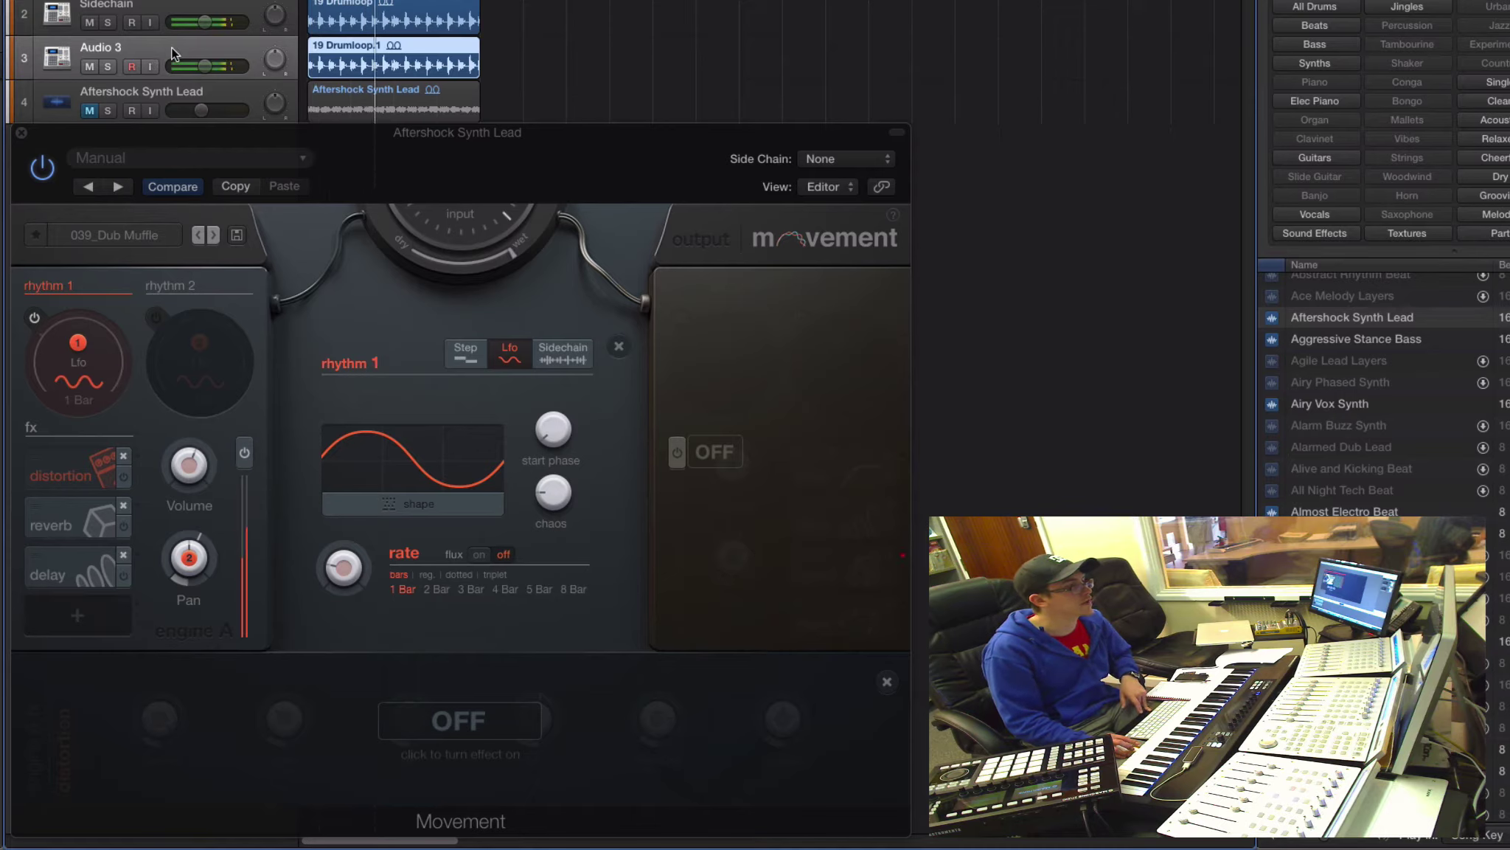
Step: Return to the synth lead alone and assign rhythm 1 to engine A's Volume
left_click(88, 67)
left_click(89, 111)
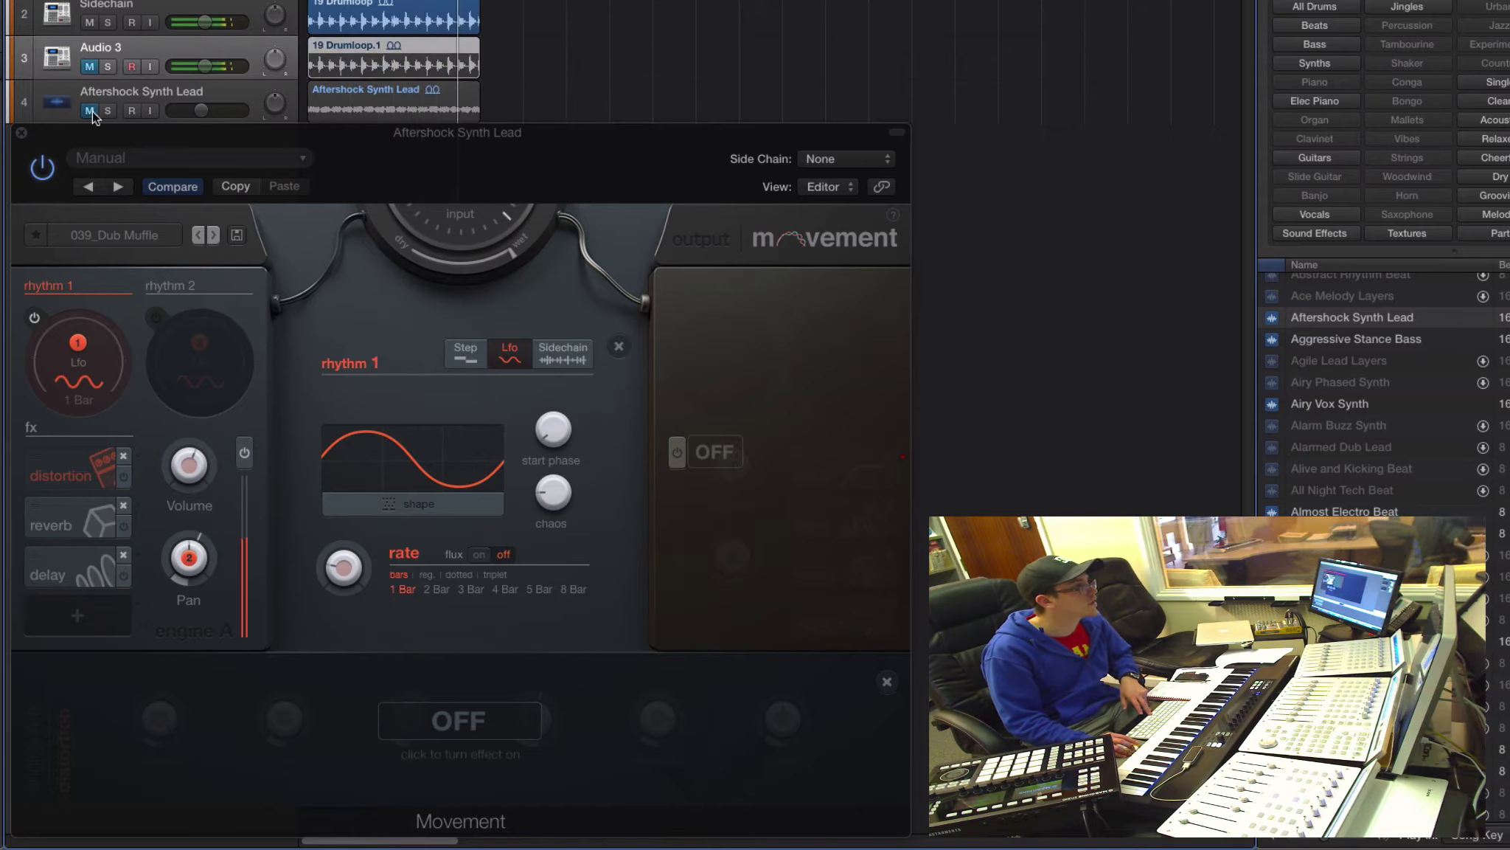
left_click(187, 87)
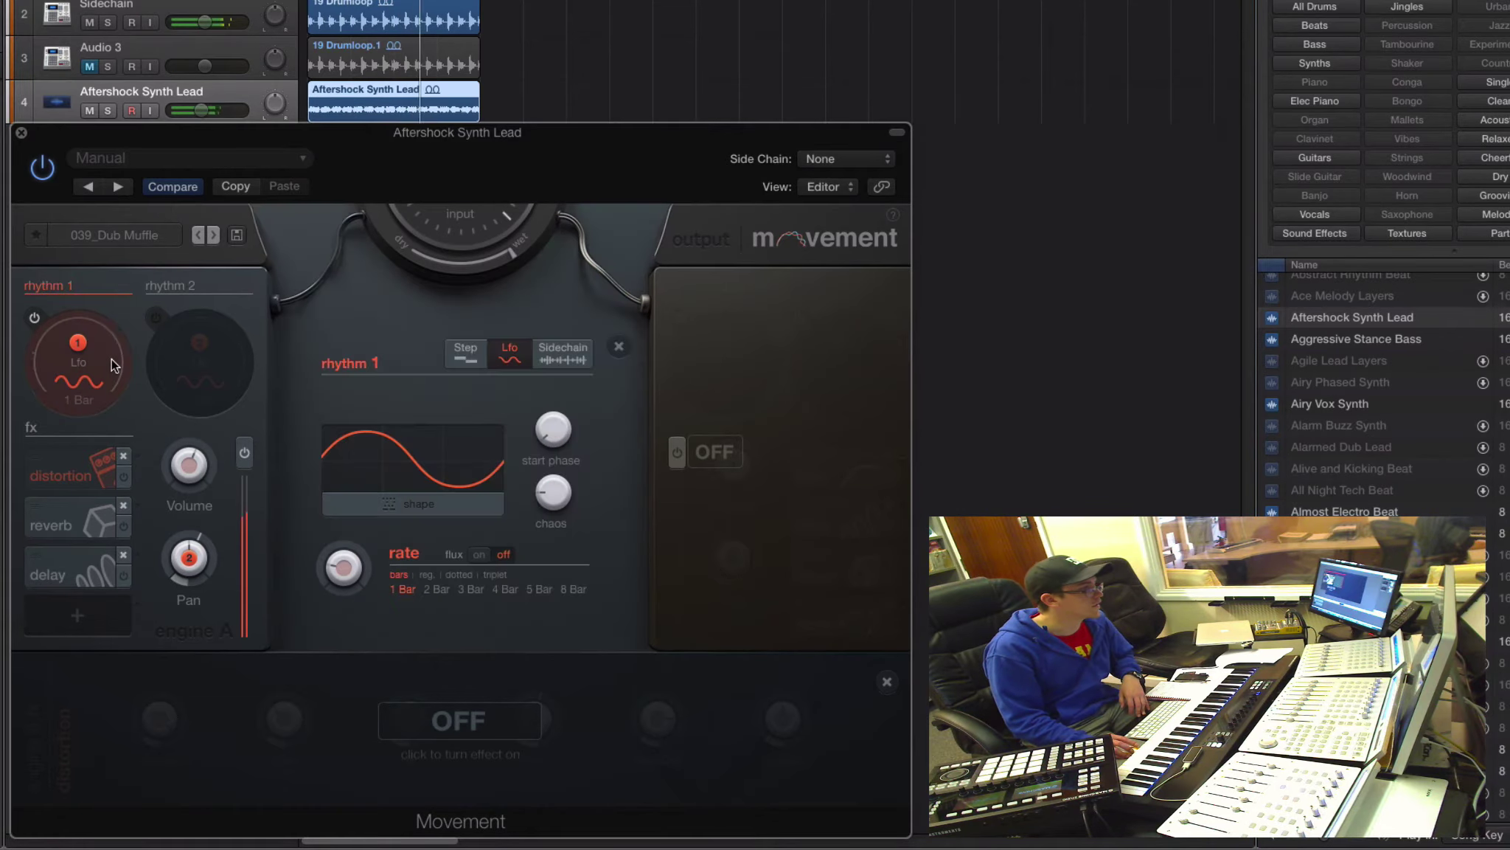
left_click_drag(75, 355, 193, 473)
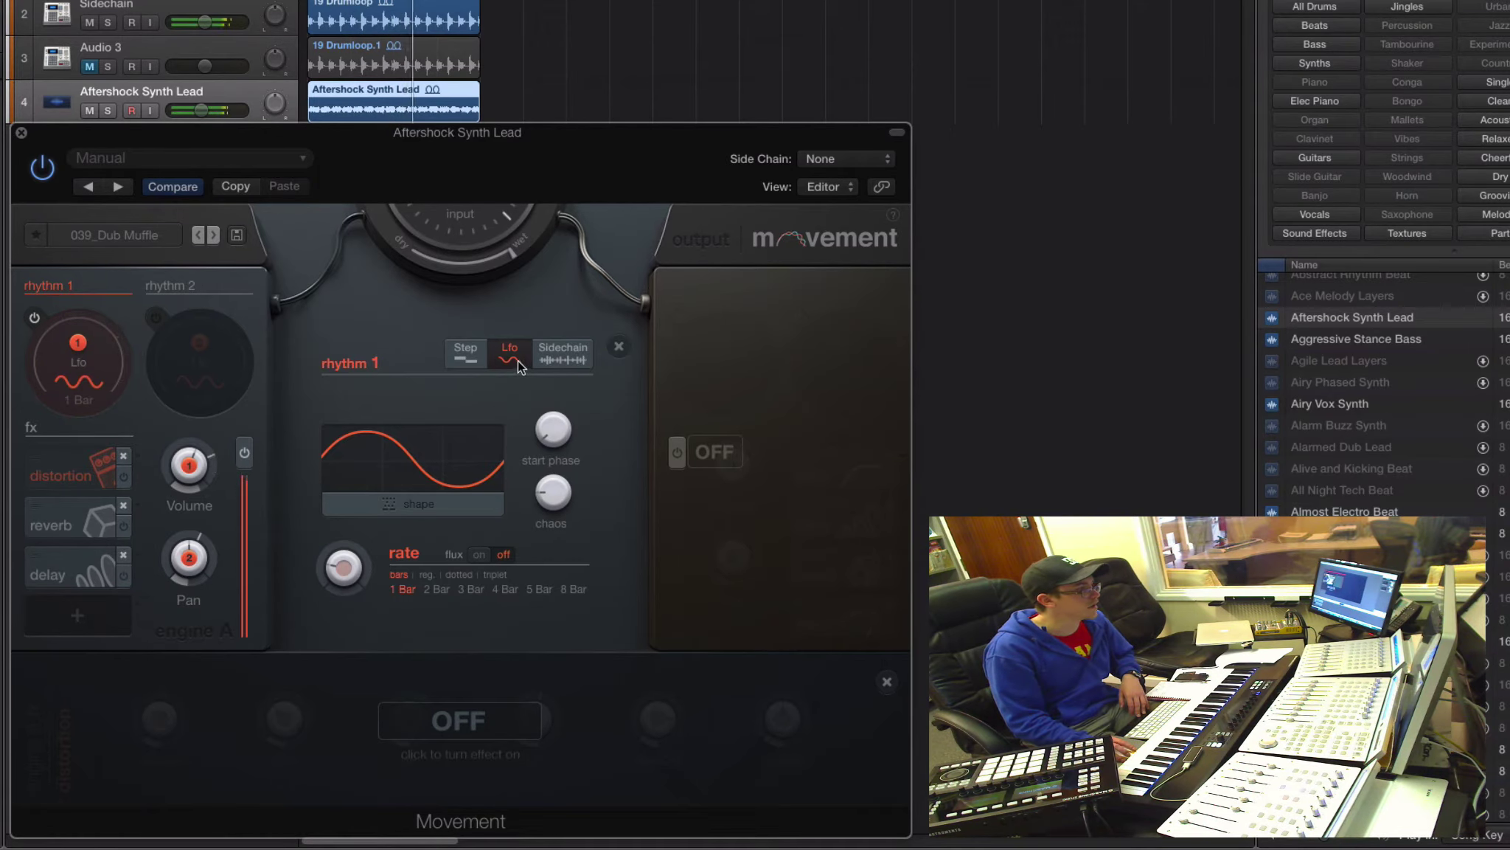
Step: Set rhythm 1 to Sidechain mode sourced from 'Audio 2 - Sidechain', in duck mode
left_click(578, 362)
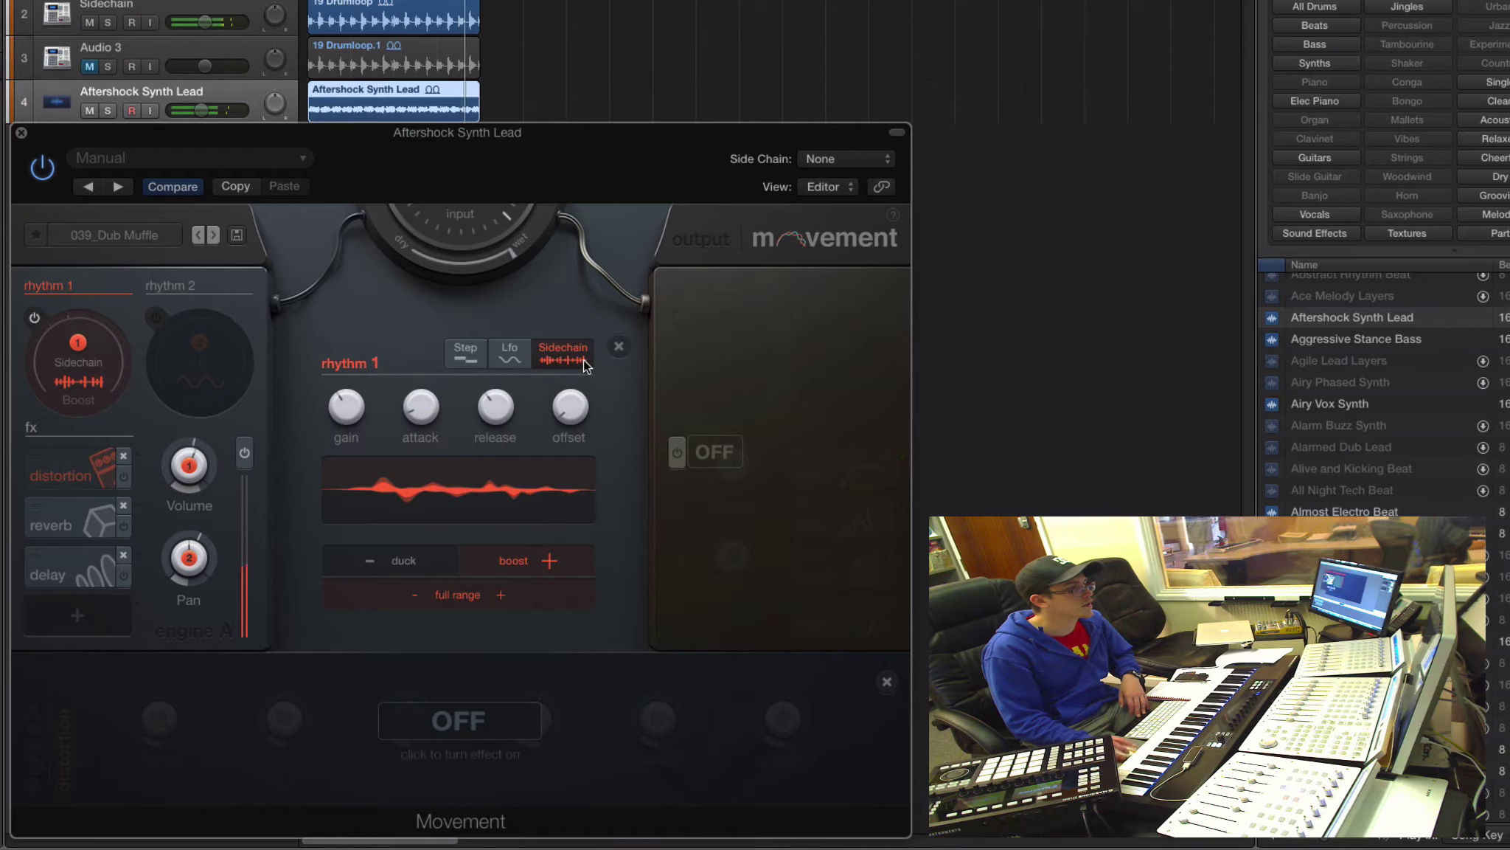
left_click(843, 158)
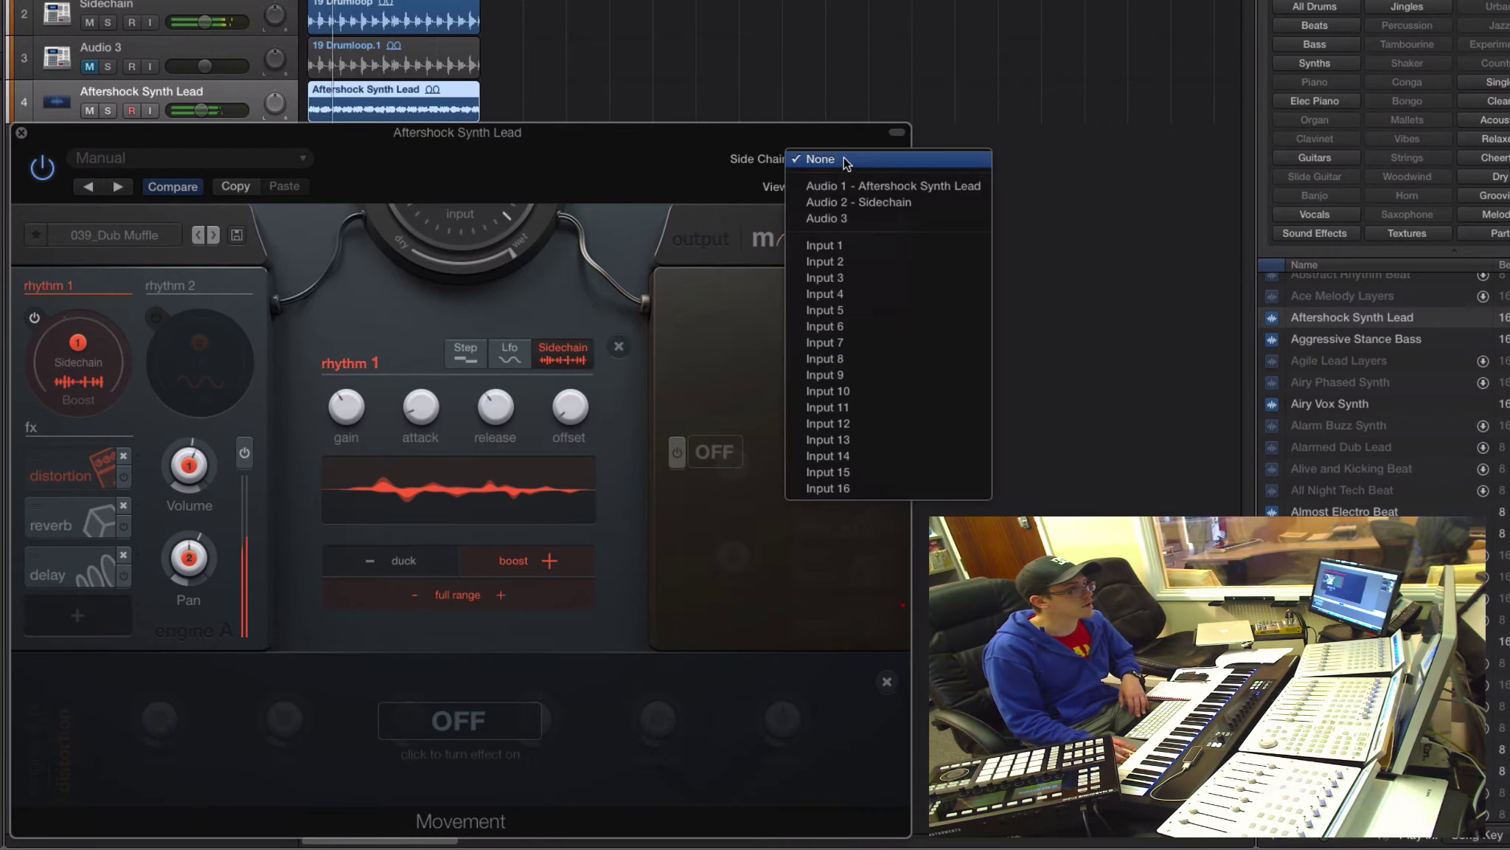
left_click(875, 203)
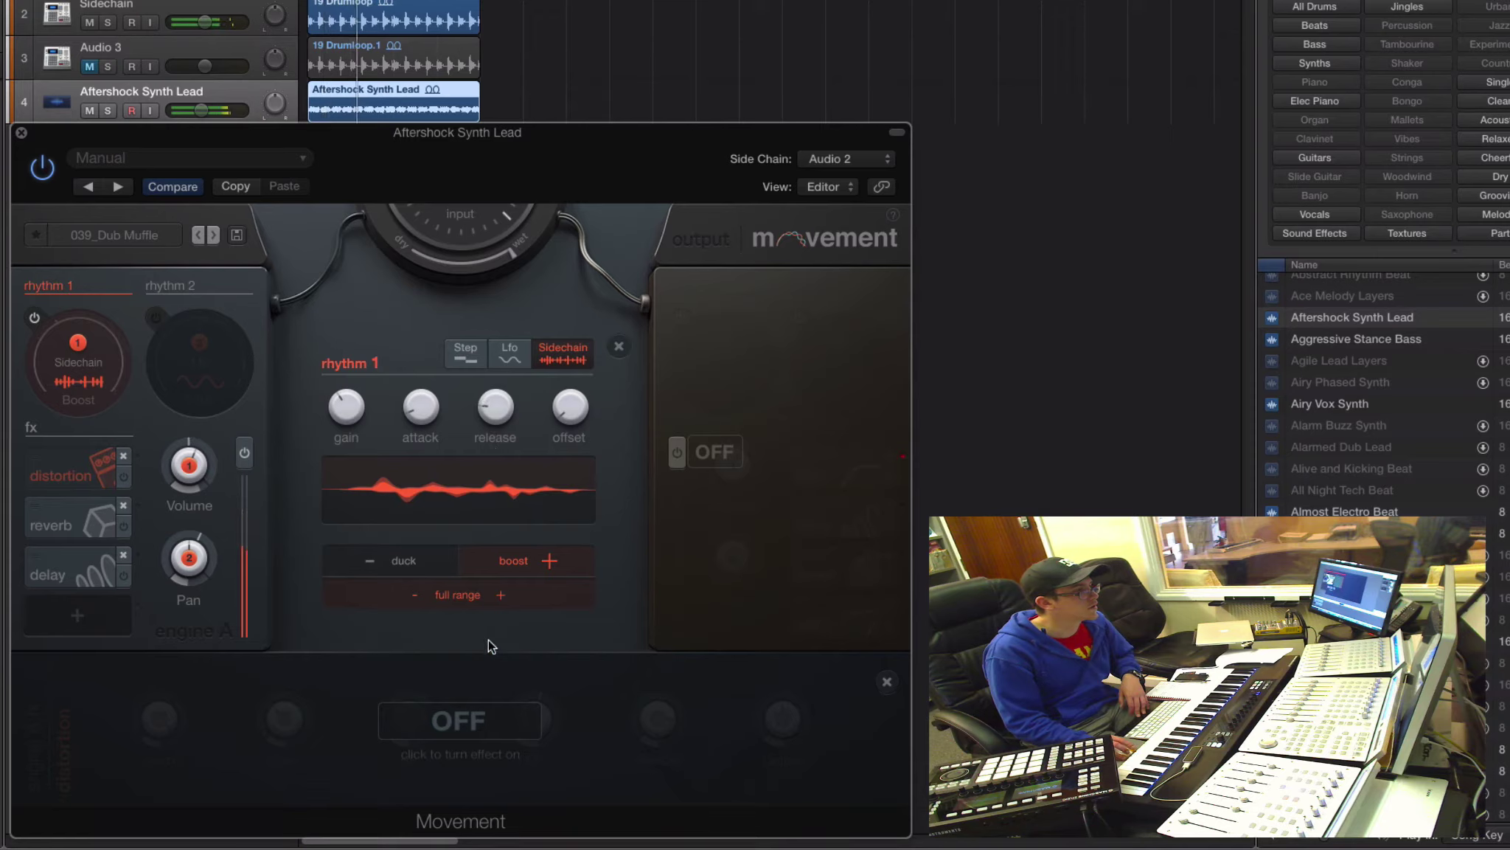
left_click(404, 562)
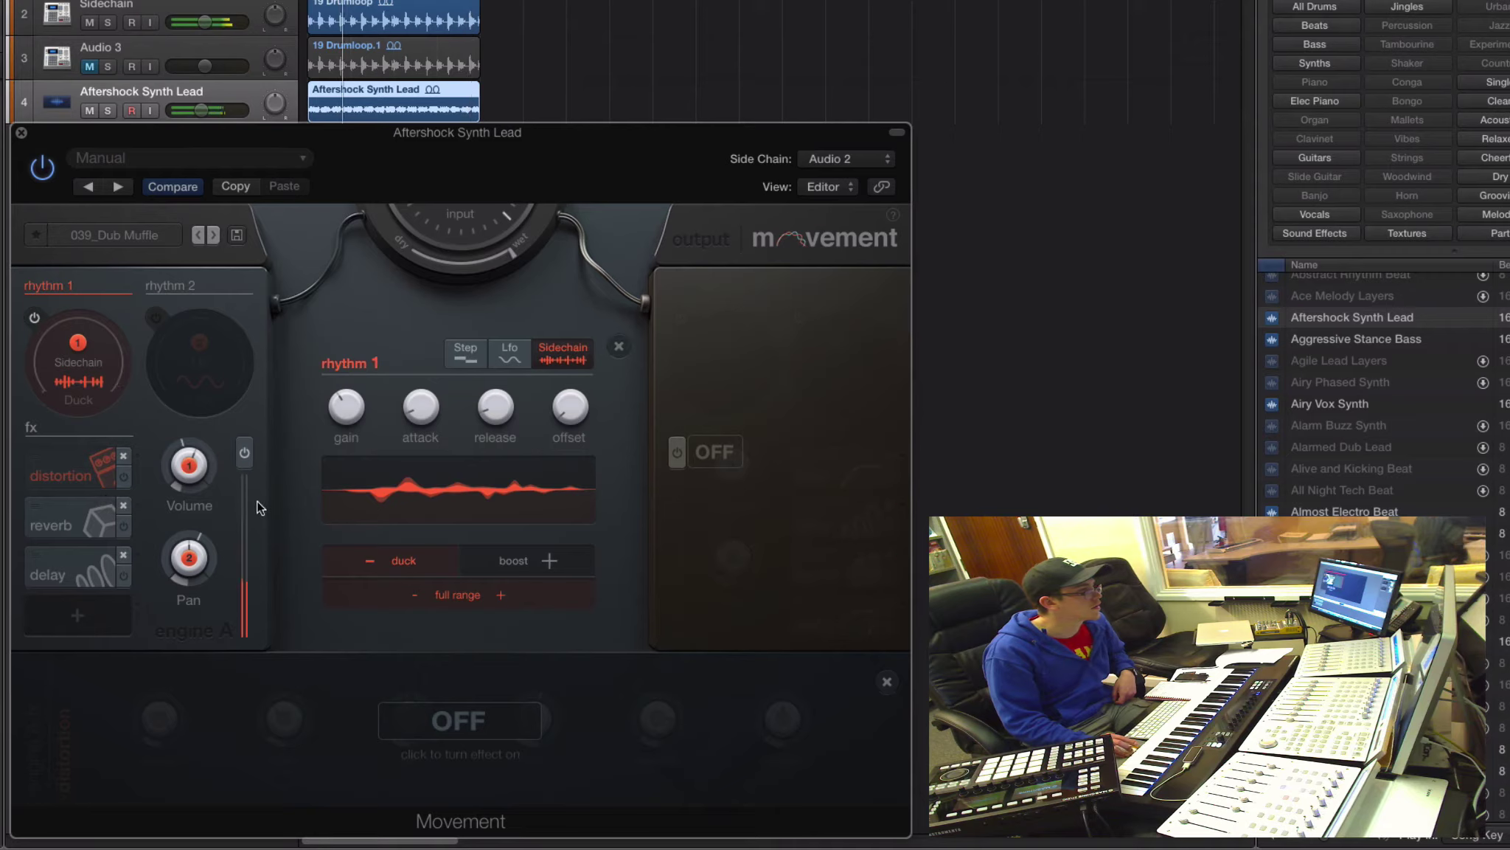
Step: Turn on rhythm 2 and engine B, and set rhythm 3 to Sidechain with a longer release
left_click(155, 316)
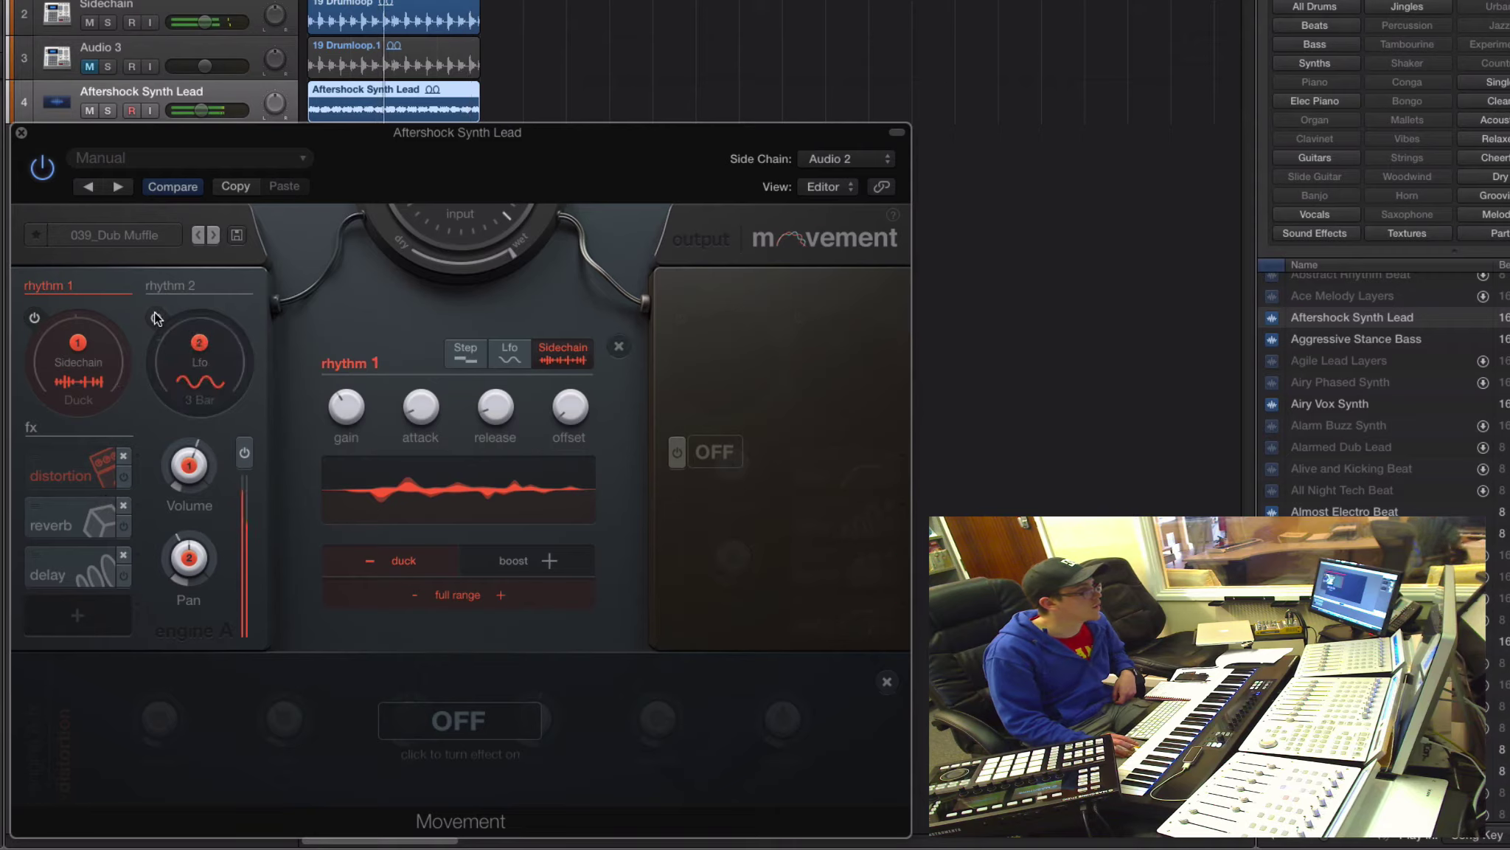
left_click(705, 465)
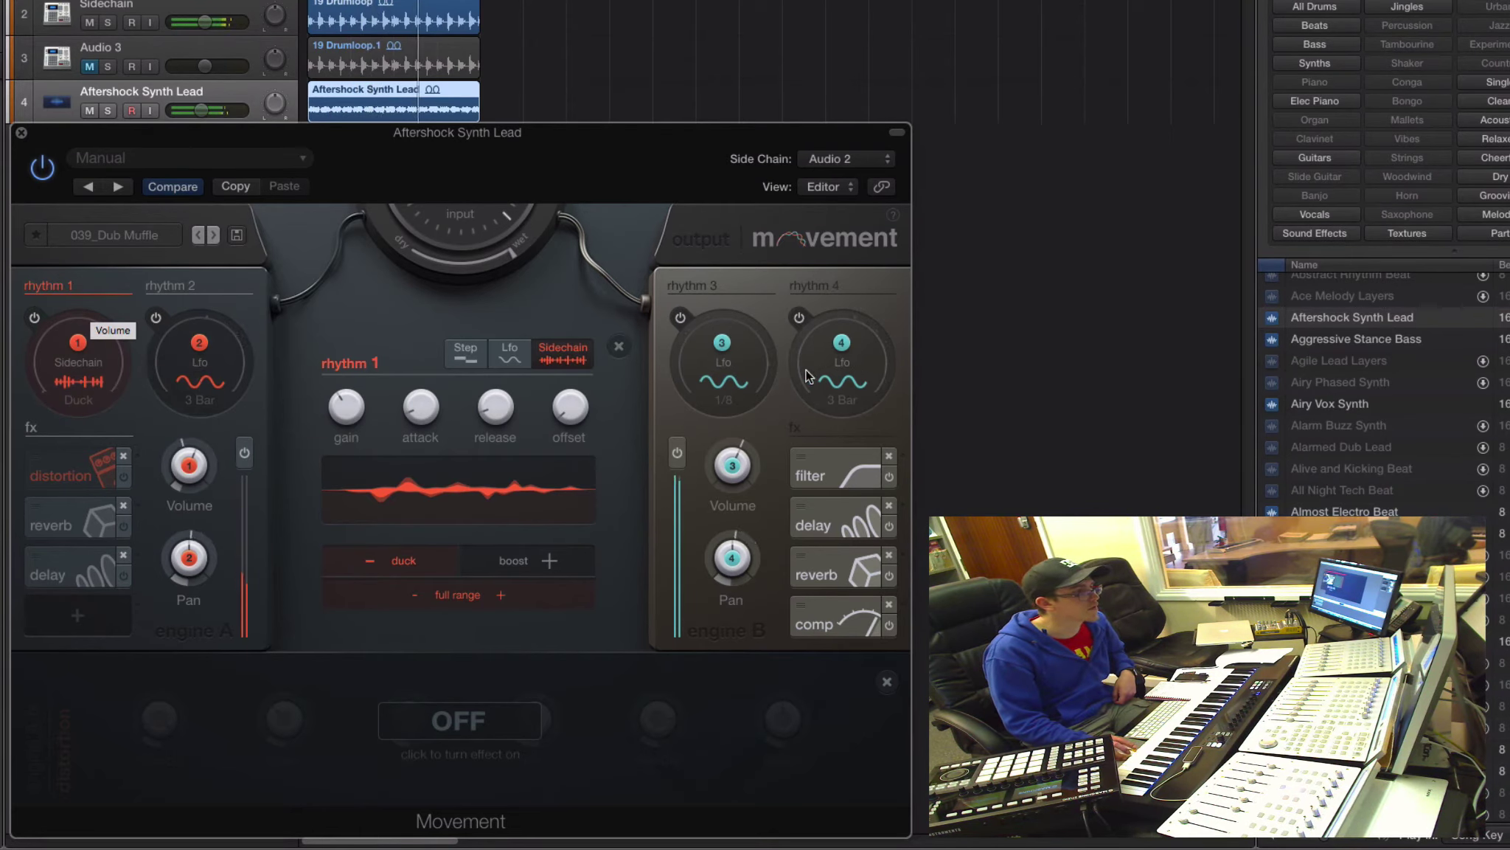
left_click(751, 365)
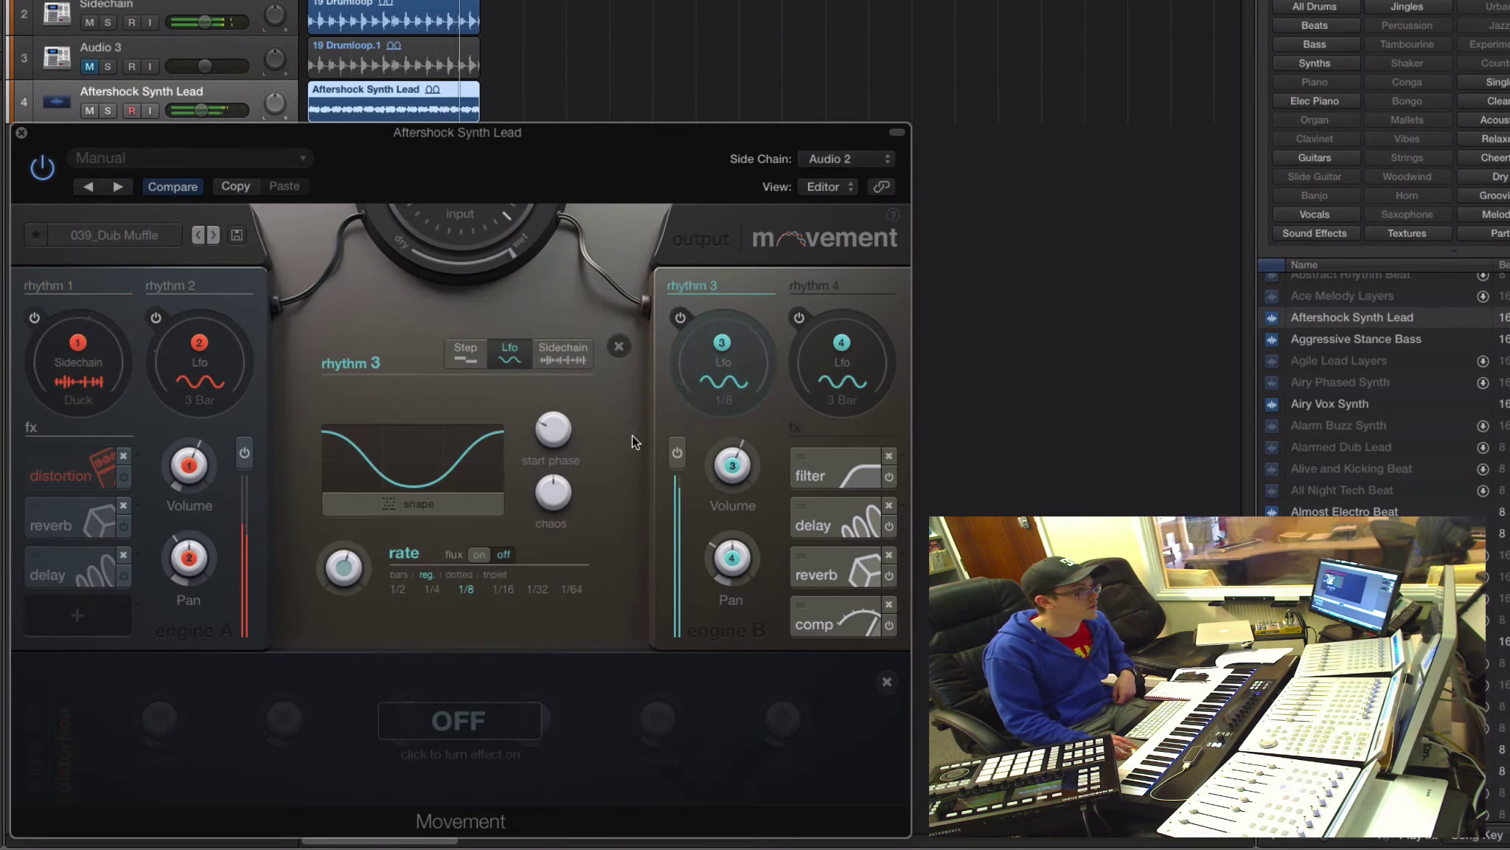
left_click(568, 352)
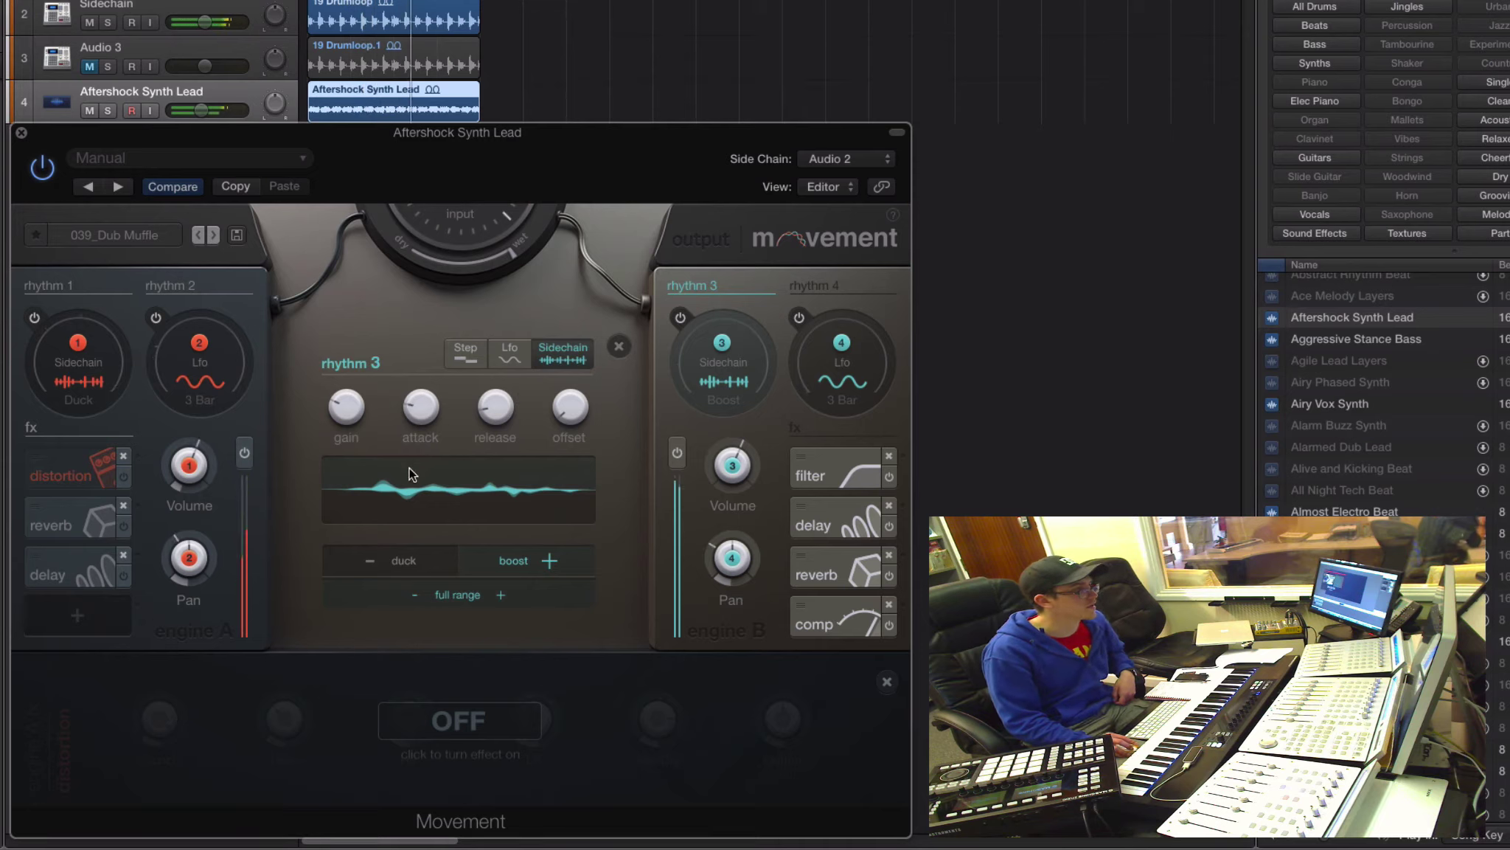
left_click_drag(487, 429, 492, 416)
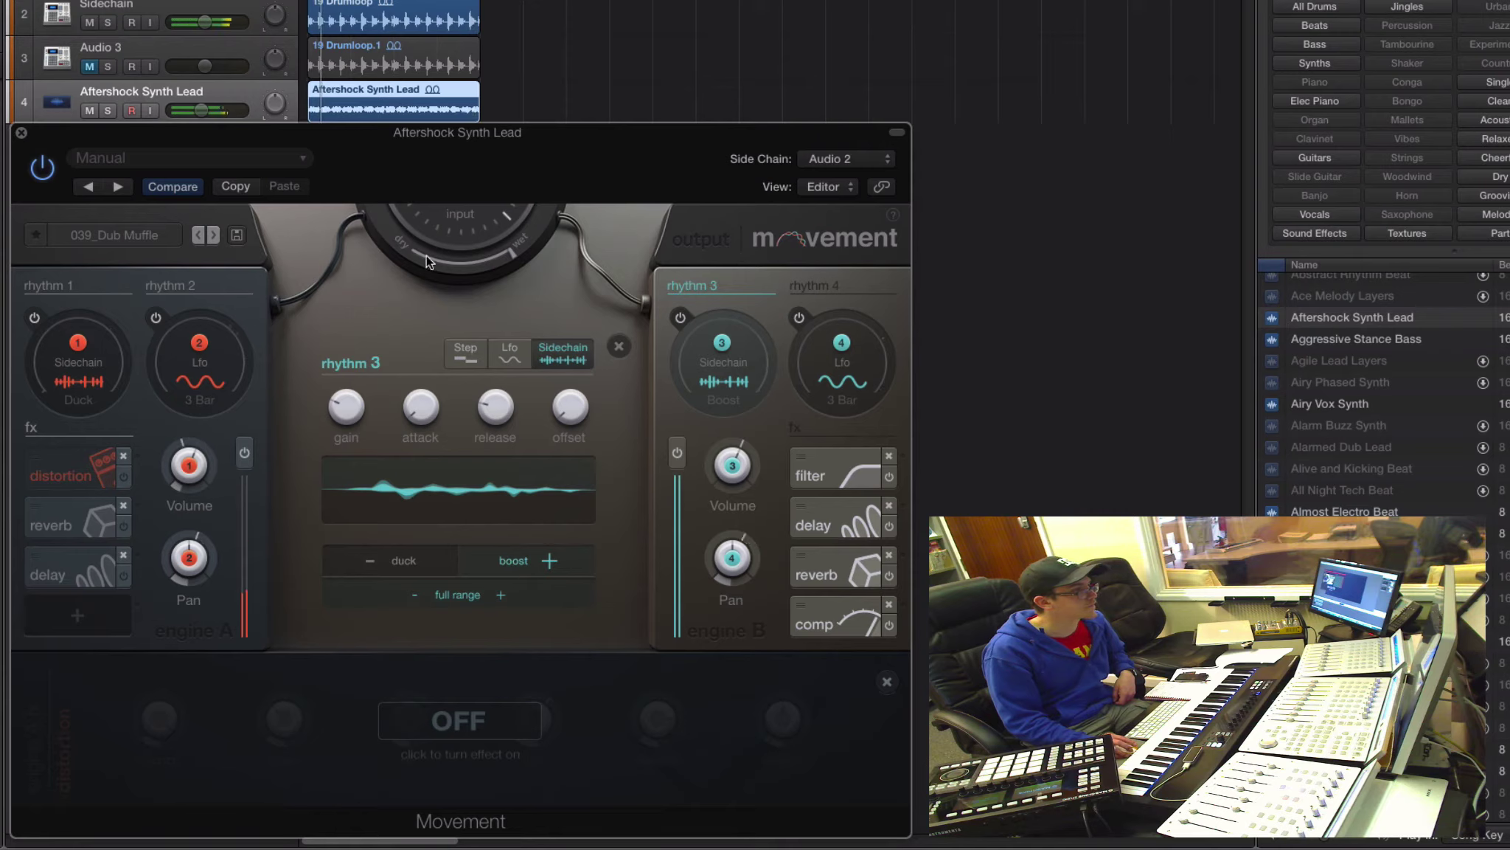
Step: Unmute the Audio 3 drum loop, then bypass Movement and re-enable it
left_click(89, 67)
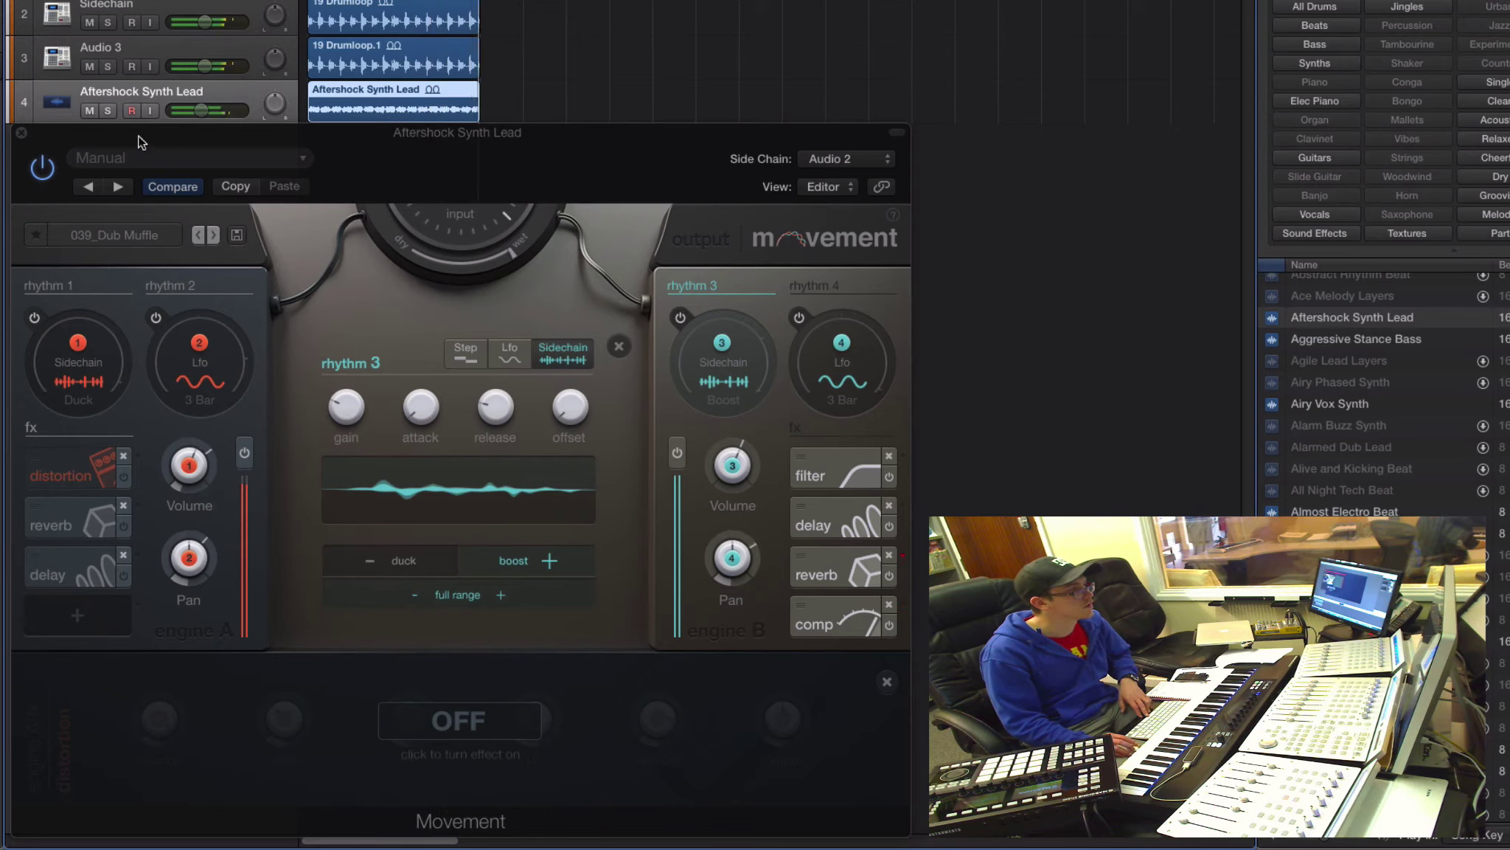
left_click(41, 170)
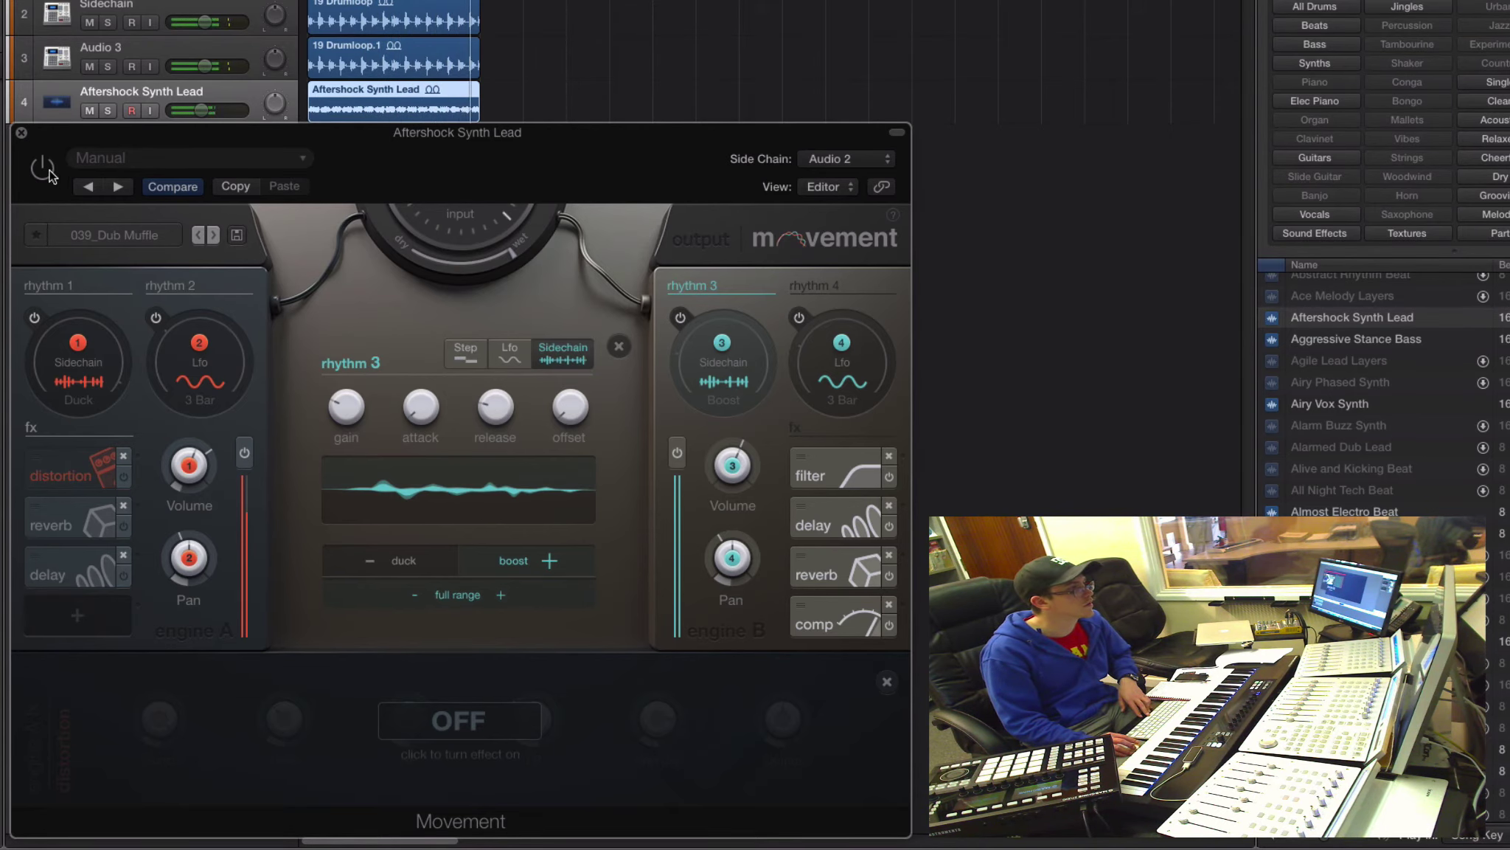
left_click(44, 170)
Step: Sweep the XY puck top-left and bottom-right, recentre it, and pull dry/wet toward middle
left_click(619, 346)
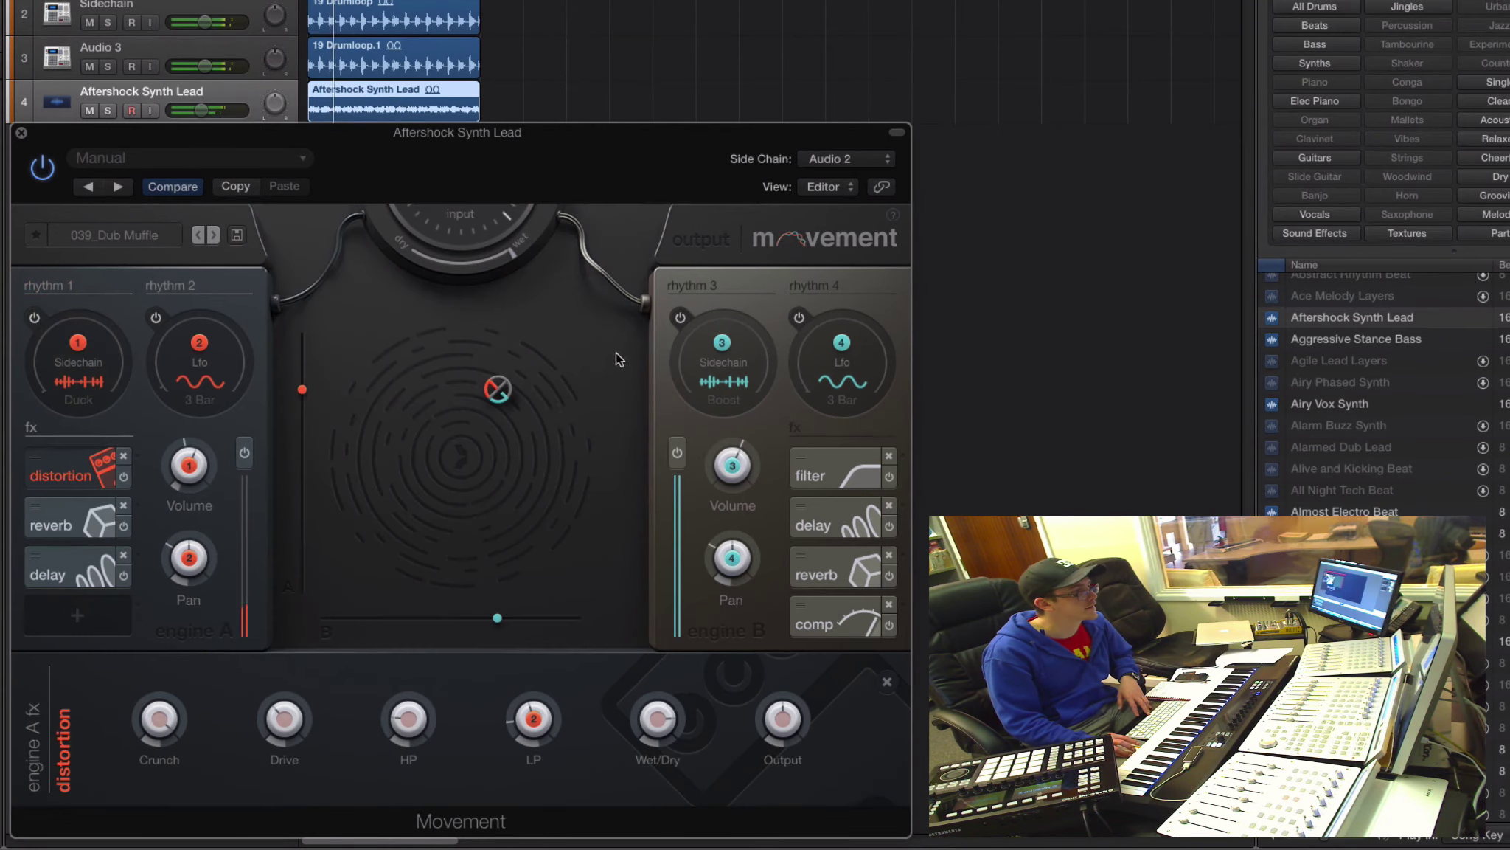
left_click_drag(497, 389, 326, 337)
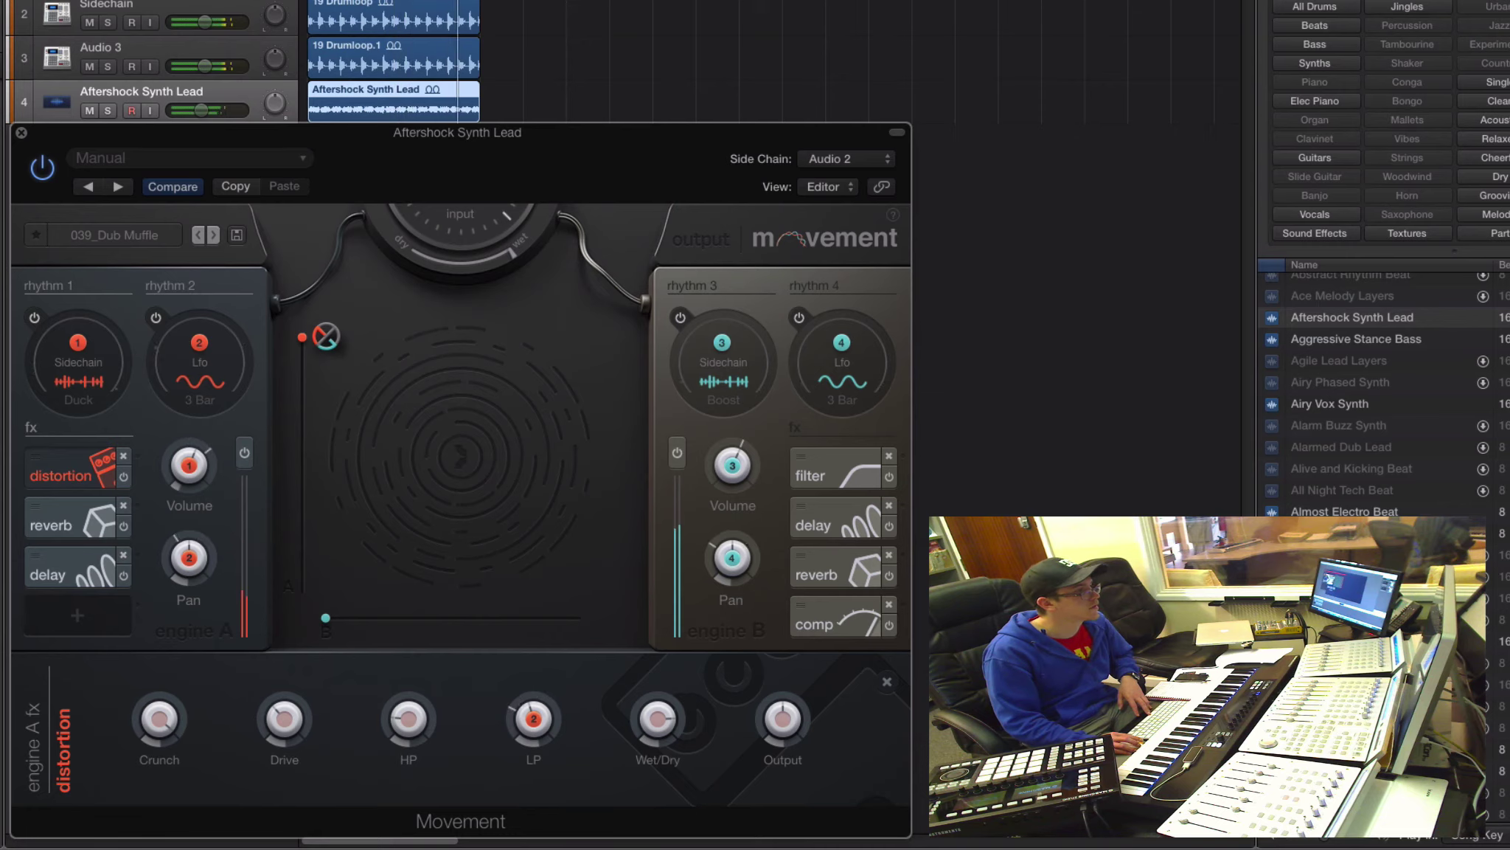
left_click_drag(326, 337, 584, 591)
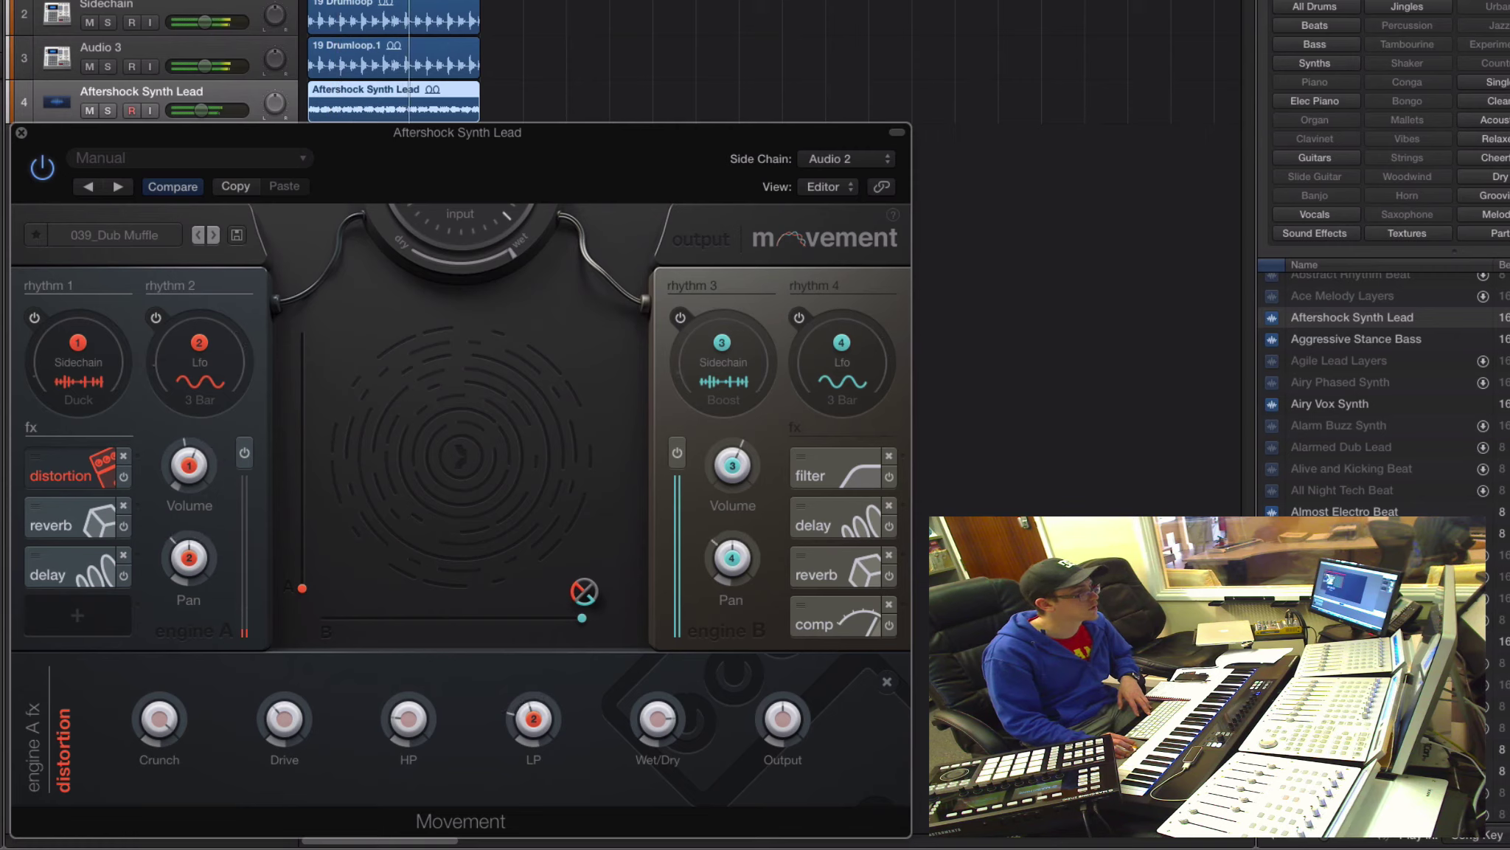
left_click_drag(584, 591, 456, 449)
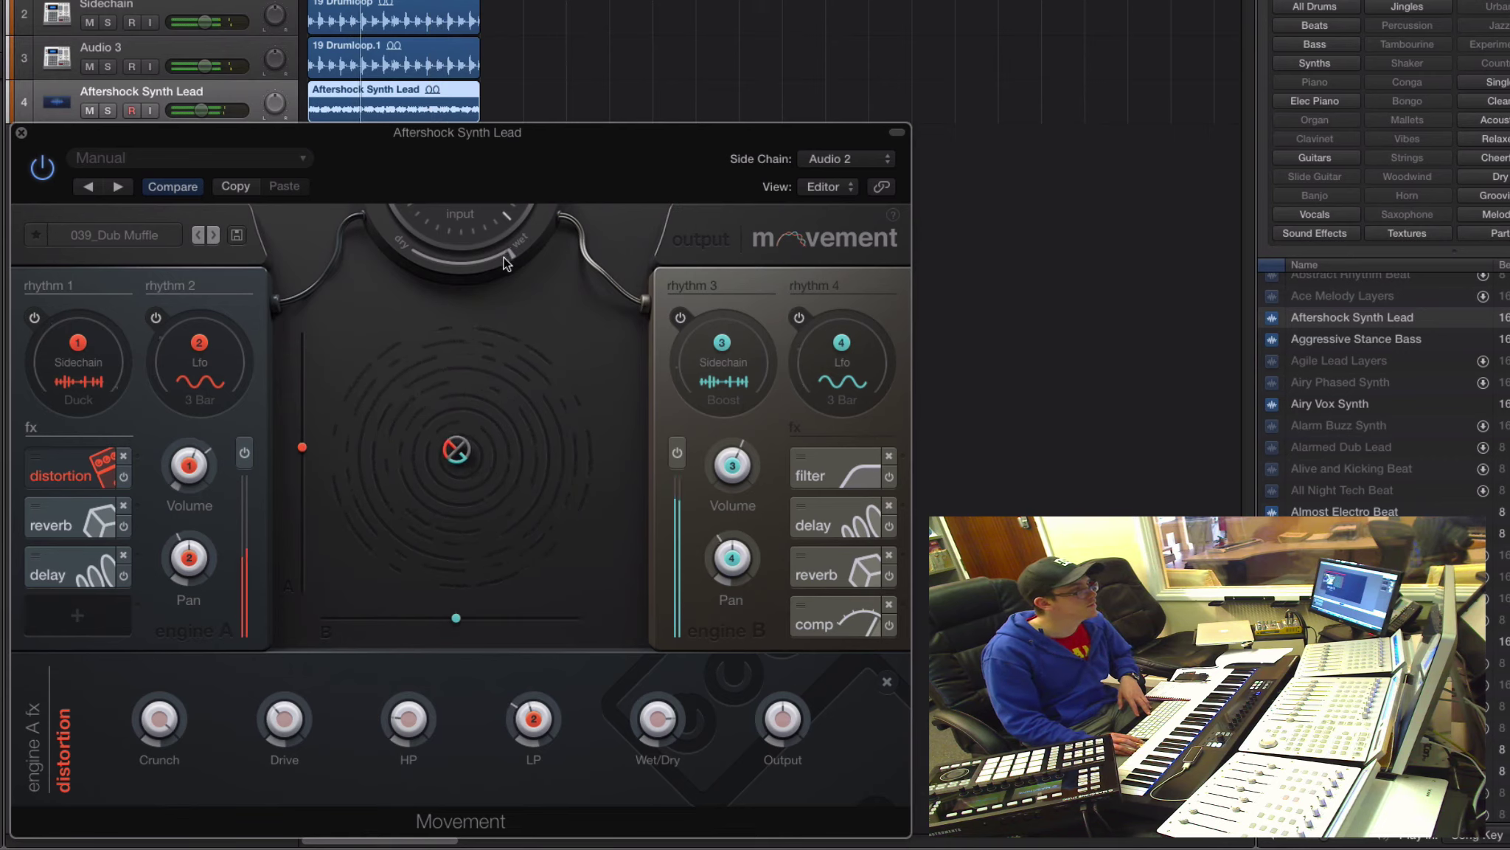
left_click_drag(504, 257, 410, 285)
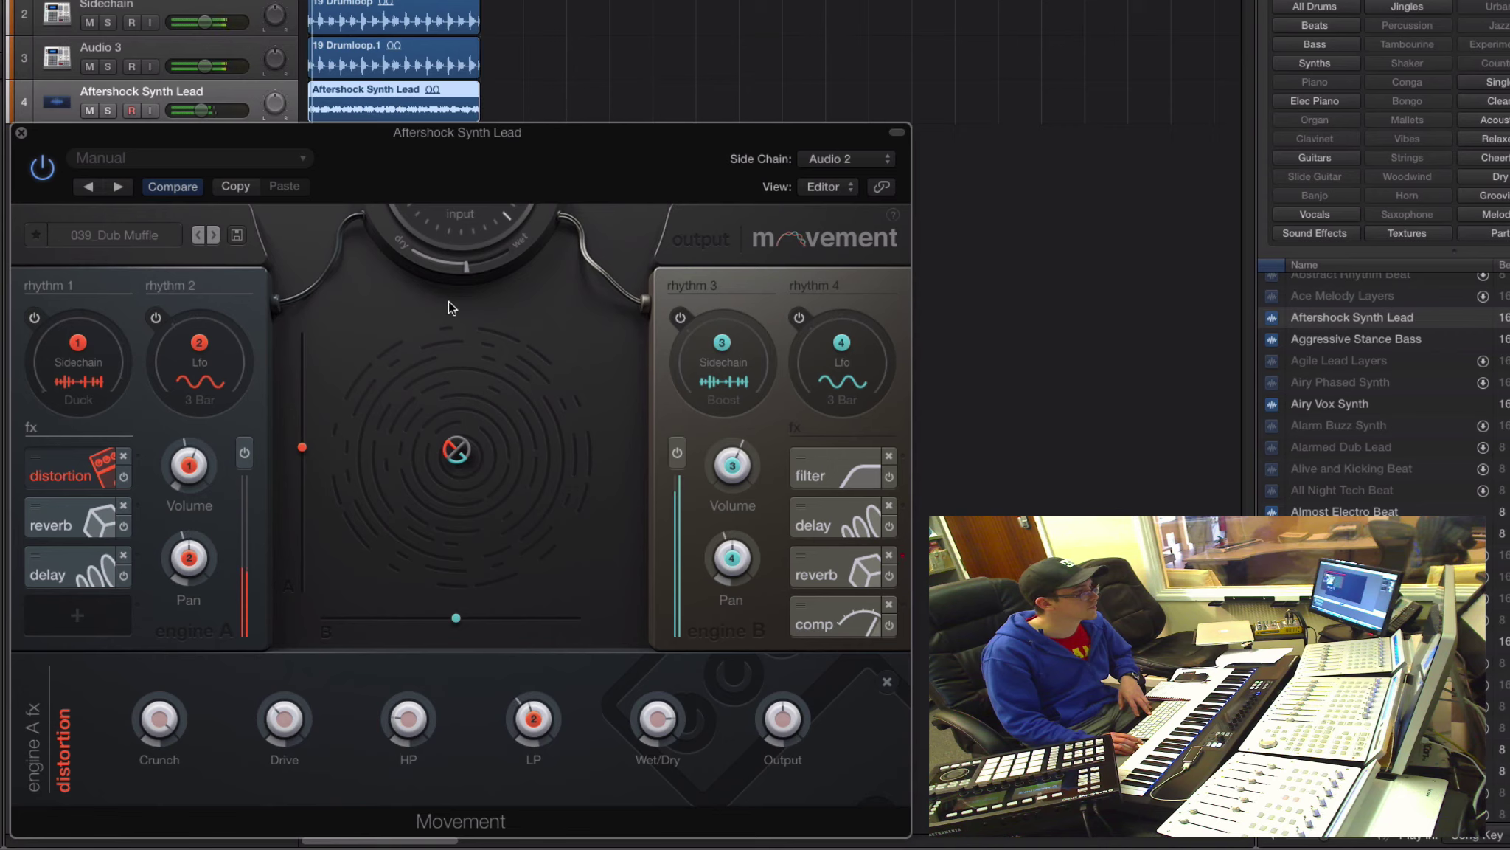
Step: Stop playback, open rhythm 3's 9-step 1/8 sequence, and show the help overlay
key("space")
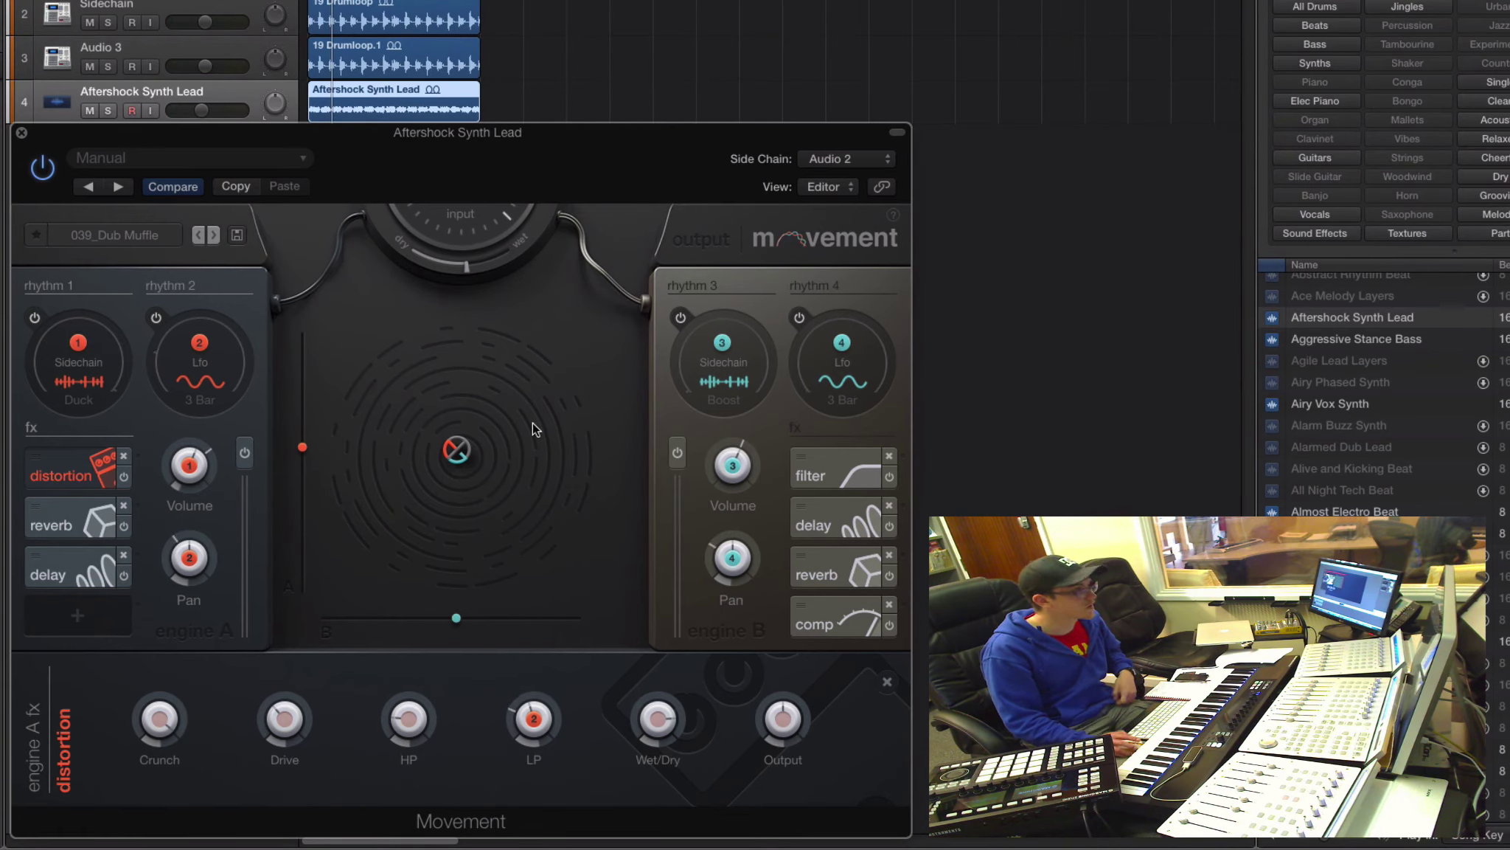
left_click(751, 354)
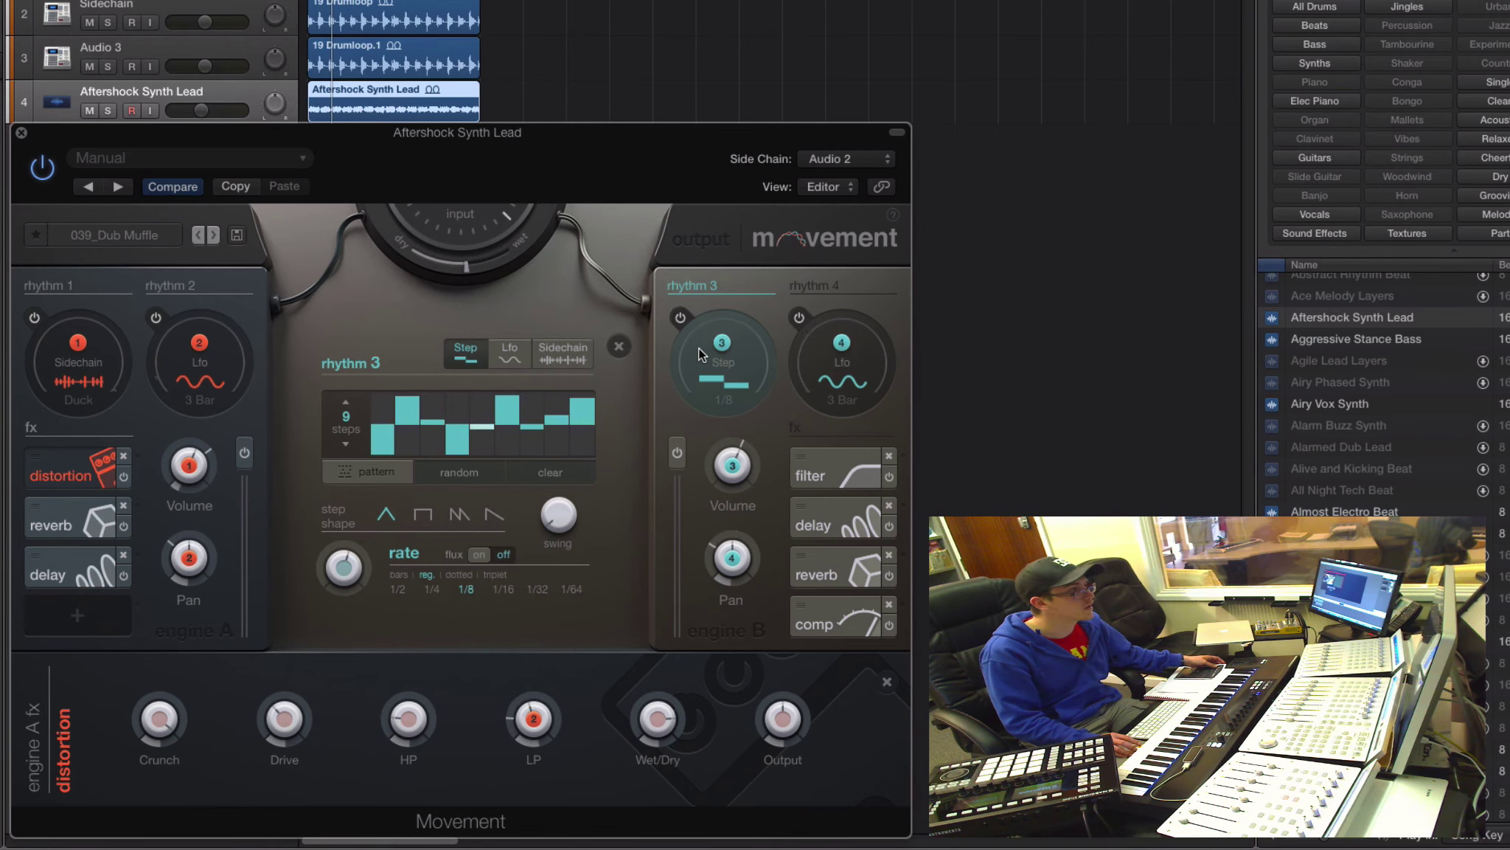
left_click(893, 215)
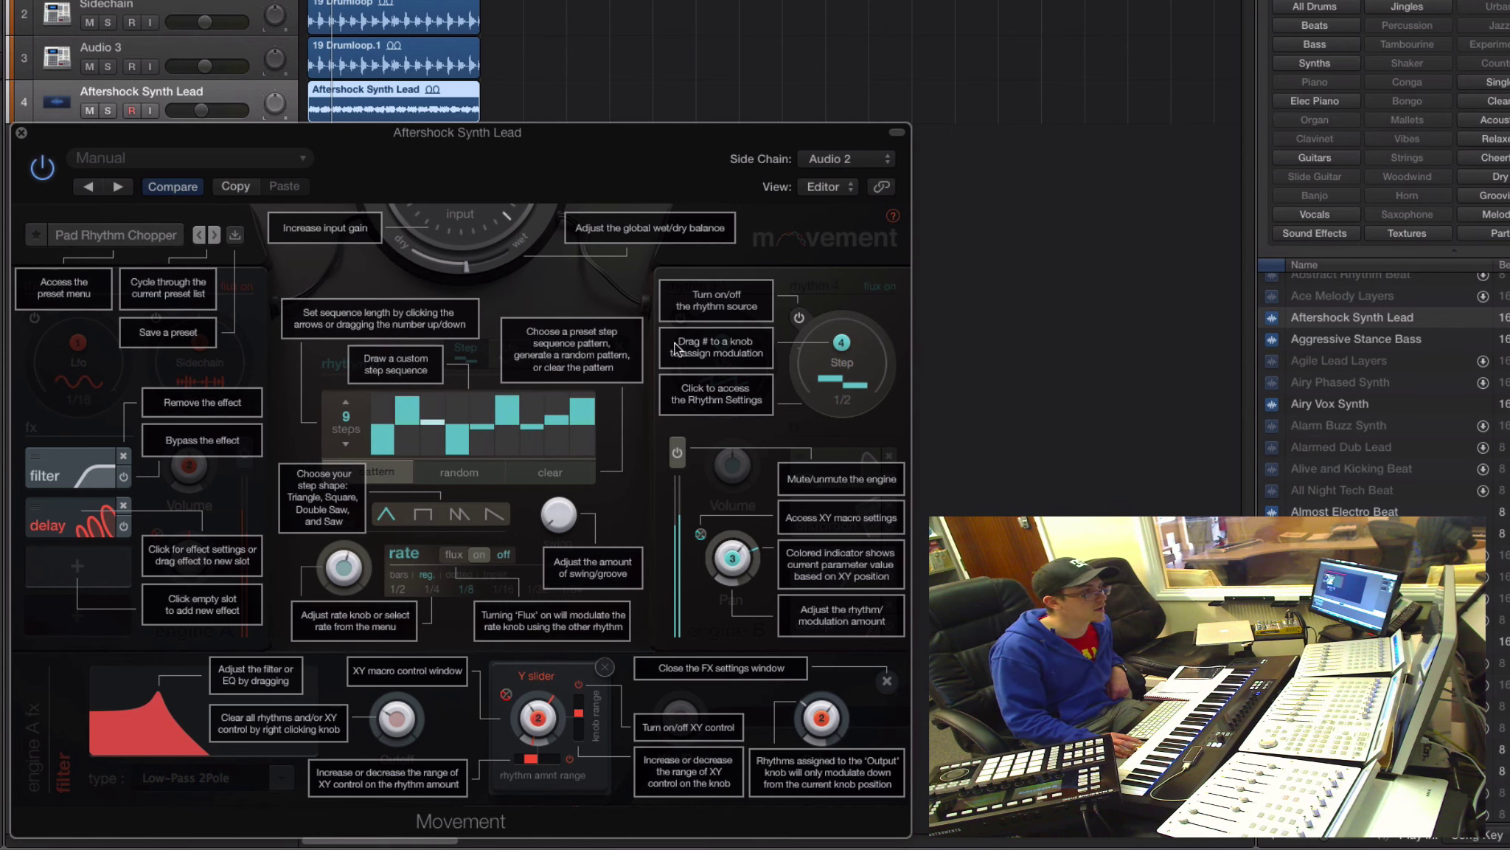
Step: Close help and the rhythm 3 editor to show the XY pad, and deselect the Aftershock Synth Lead region
left_click(893, 215)
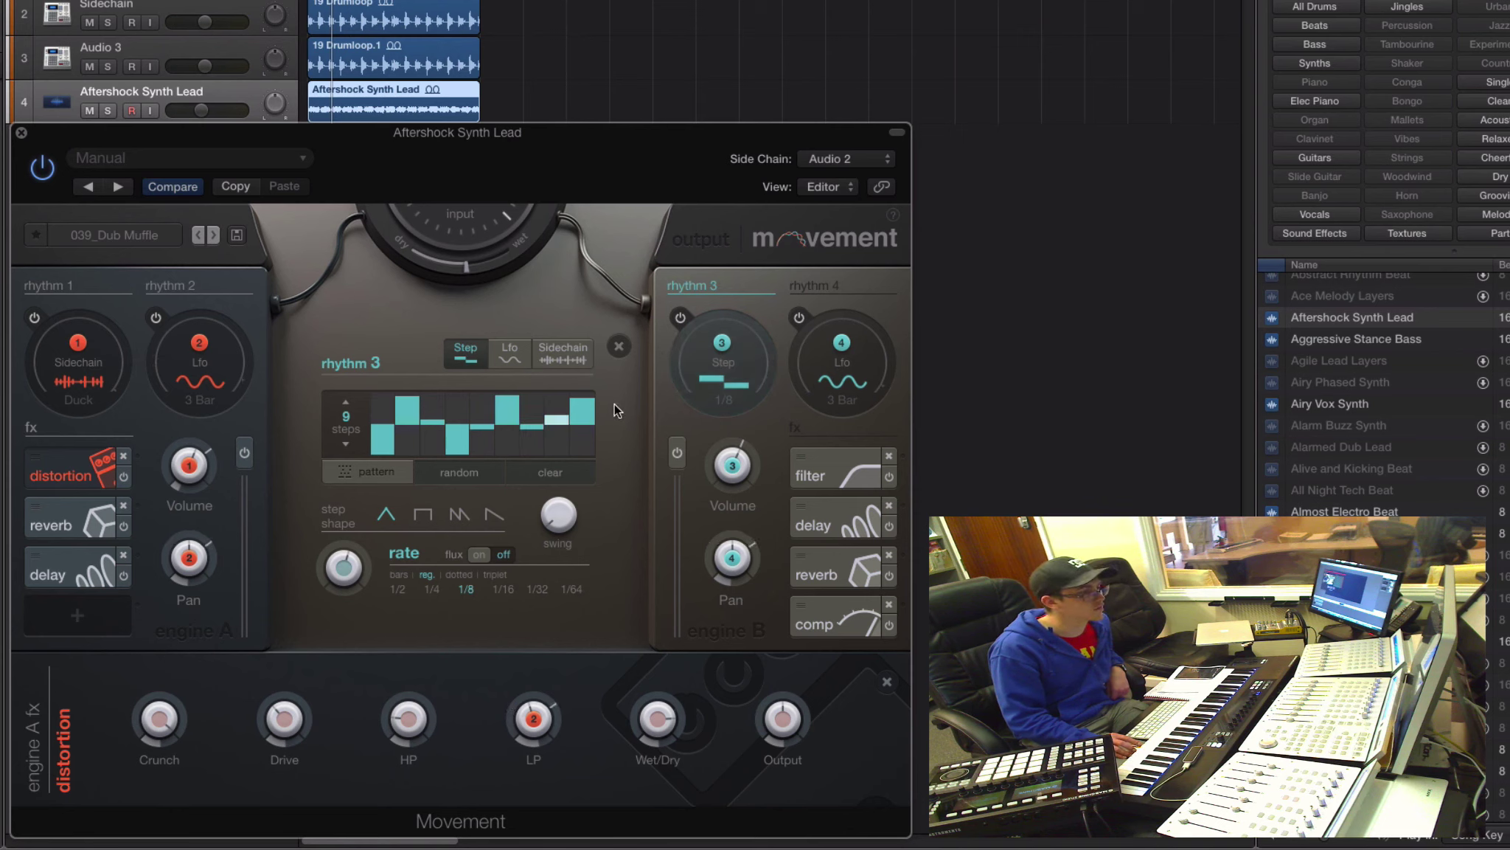
left_click(618, 346)
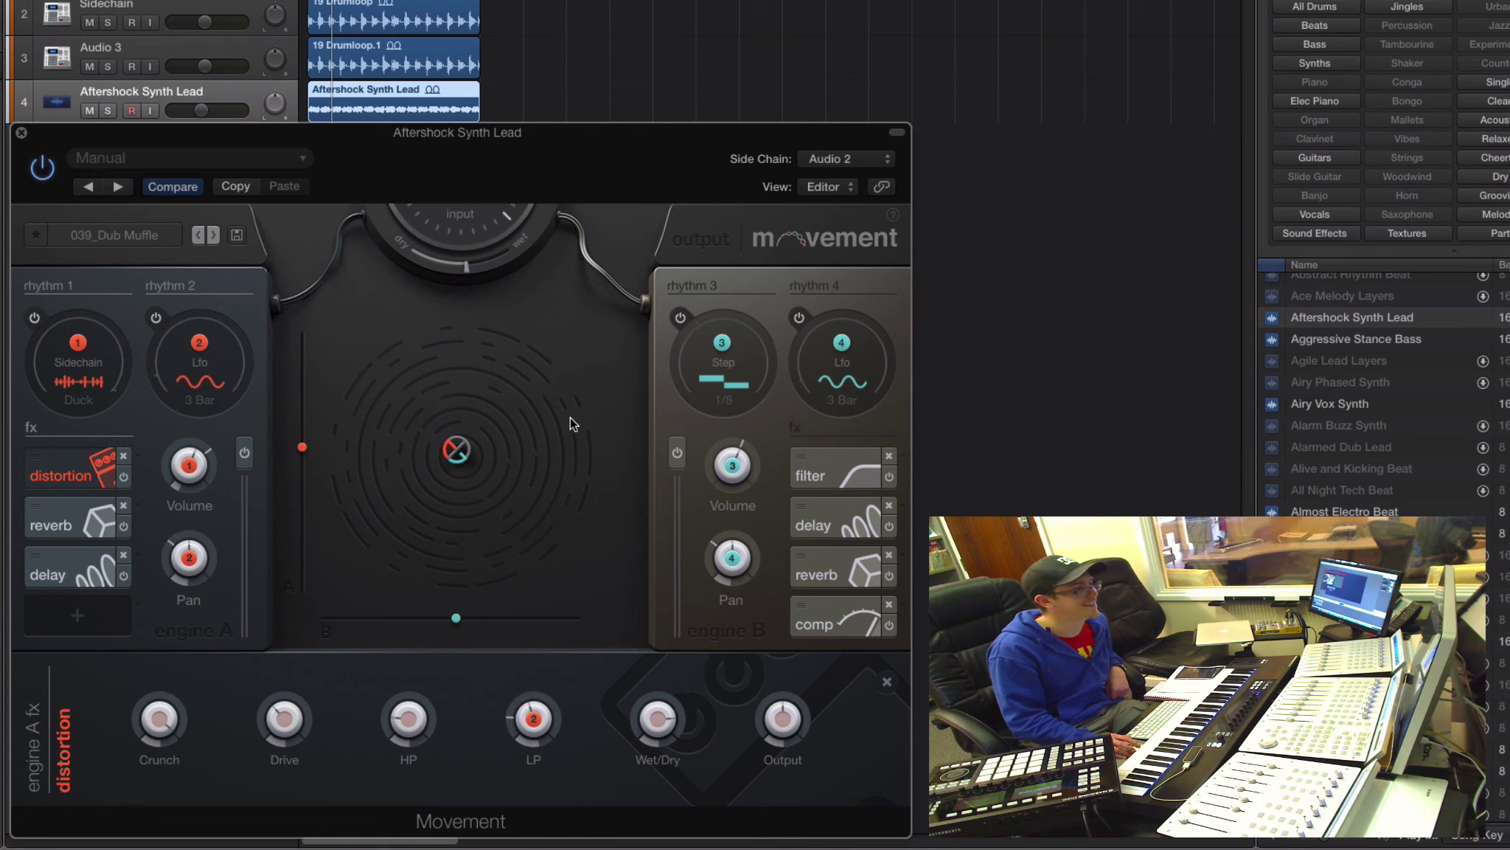
left_click(963, 179)
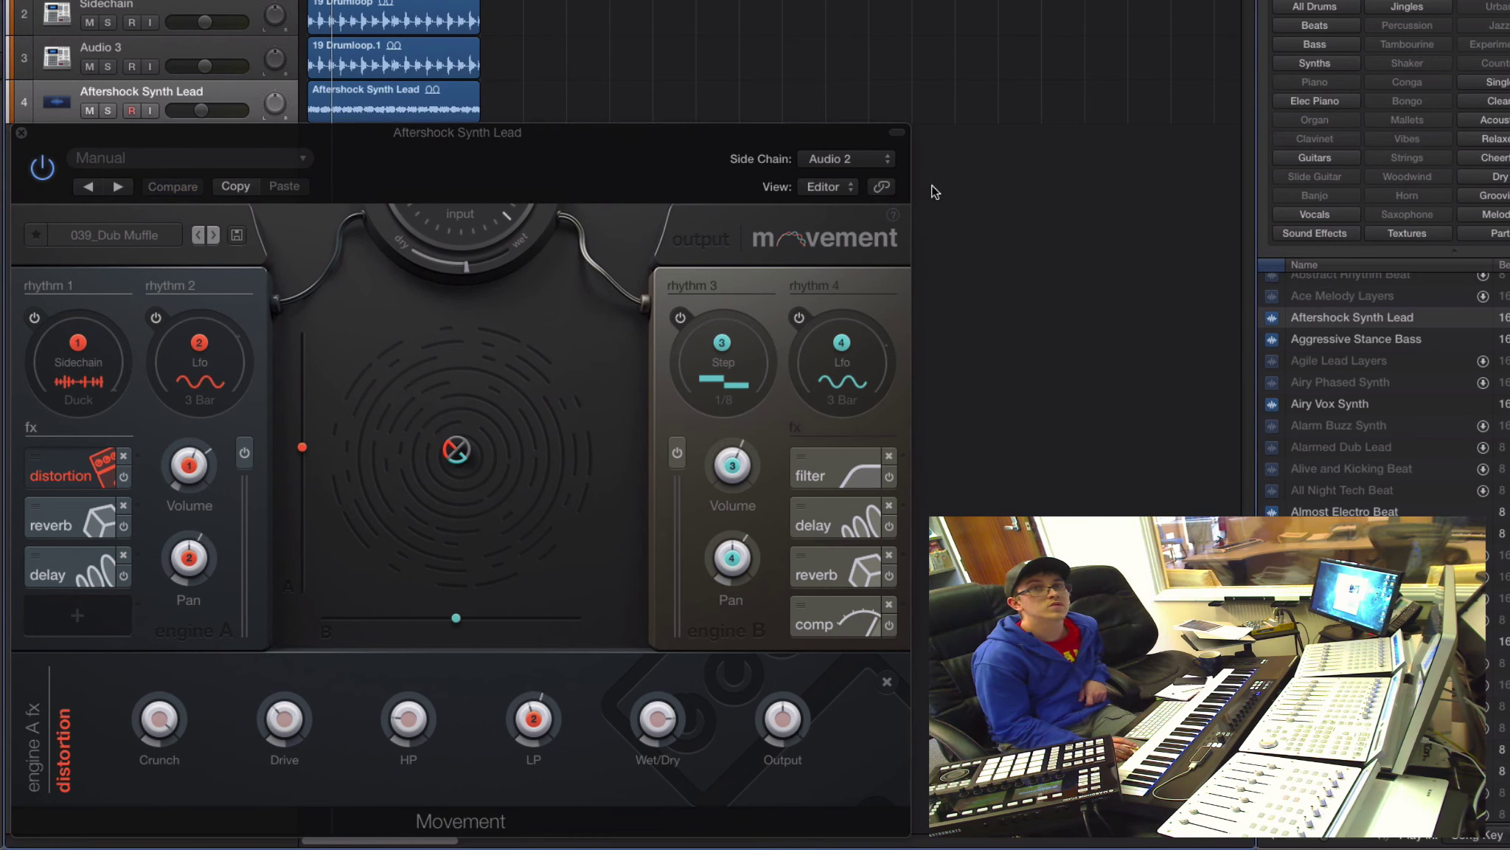